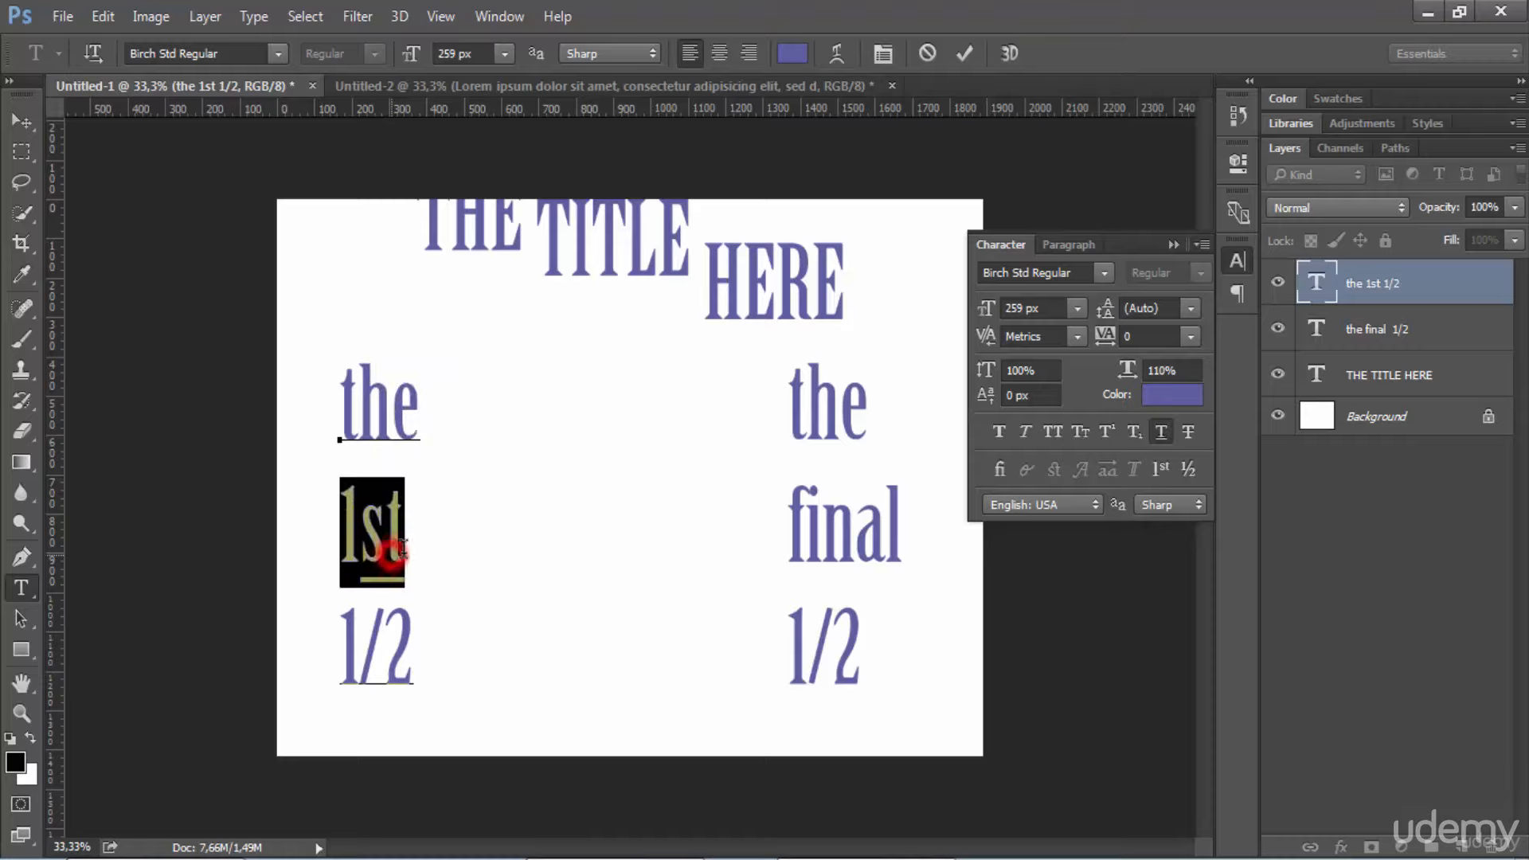
Step: Remove the underline from "1st", strike the word through, and take the strikethrough off again
click(1163, 436)
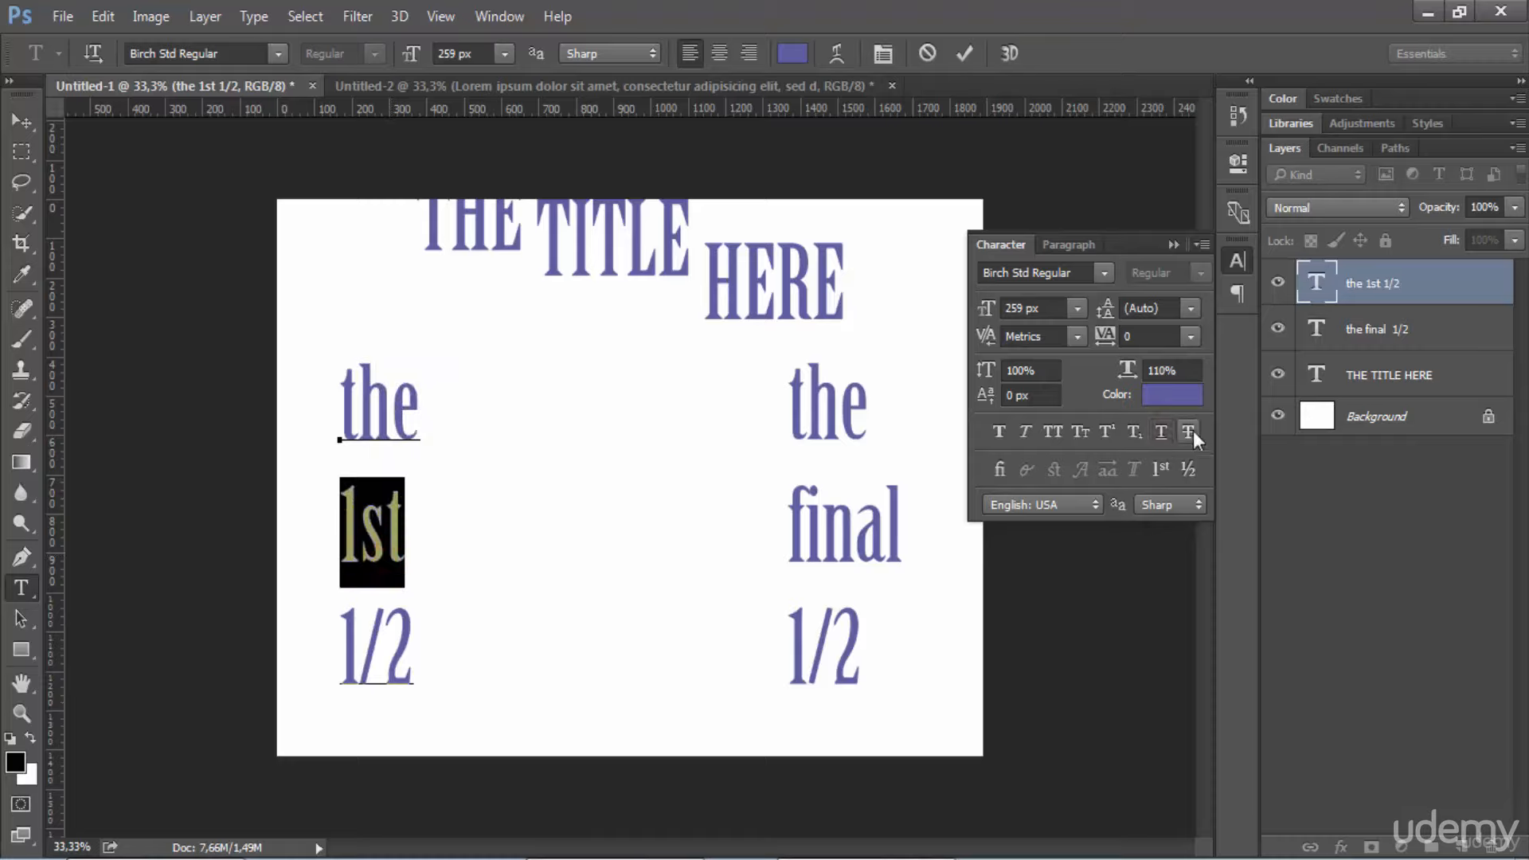
click(1189, 431)
click(360, 540)
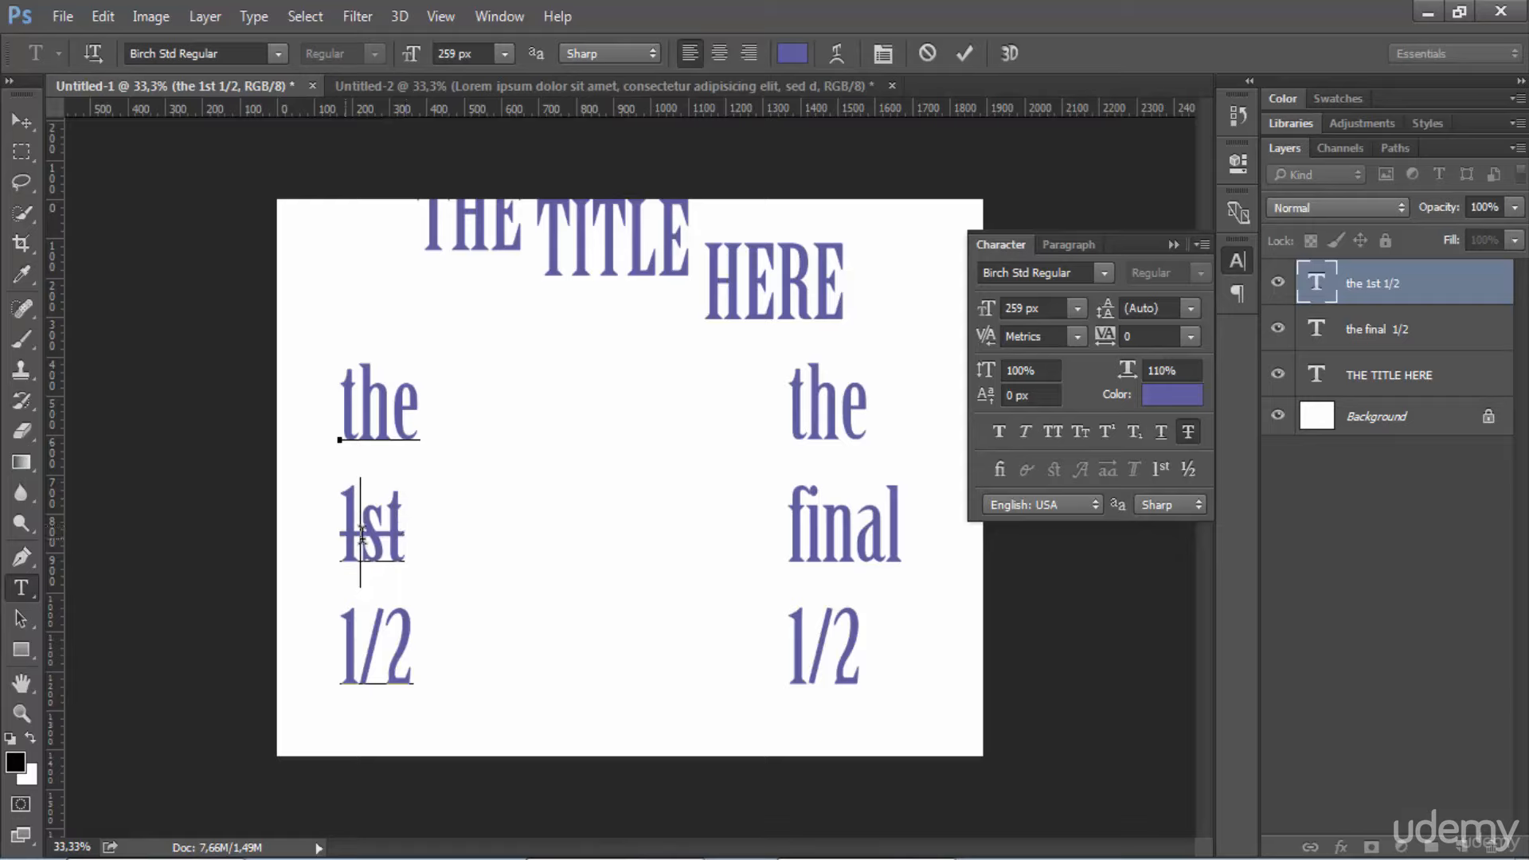
double_click(356, 532)
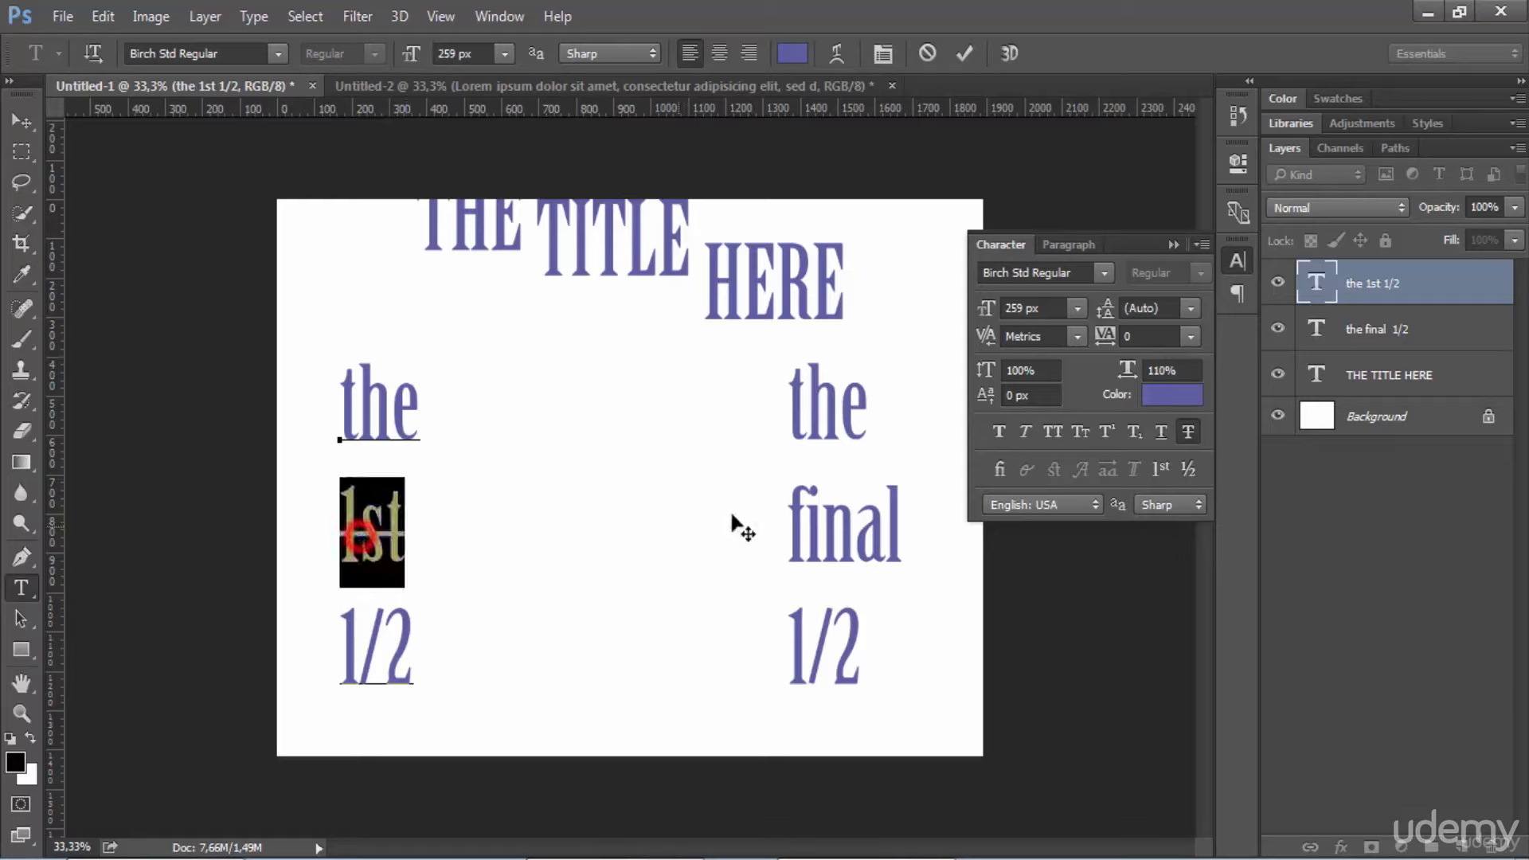
click(1187, 431)
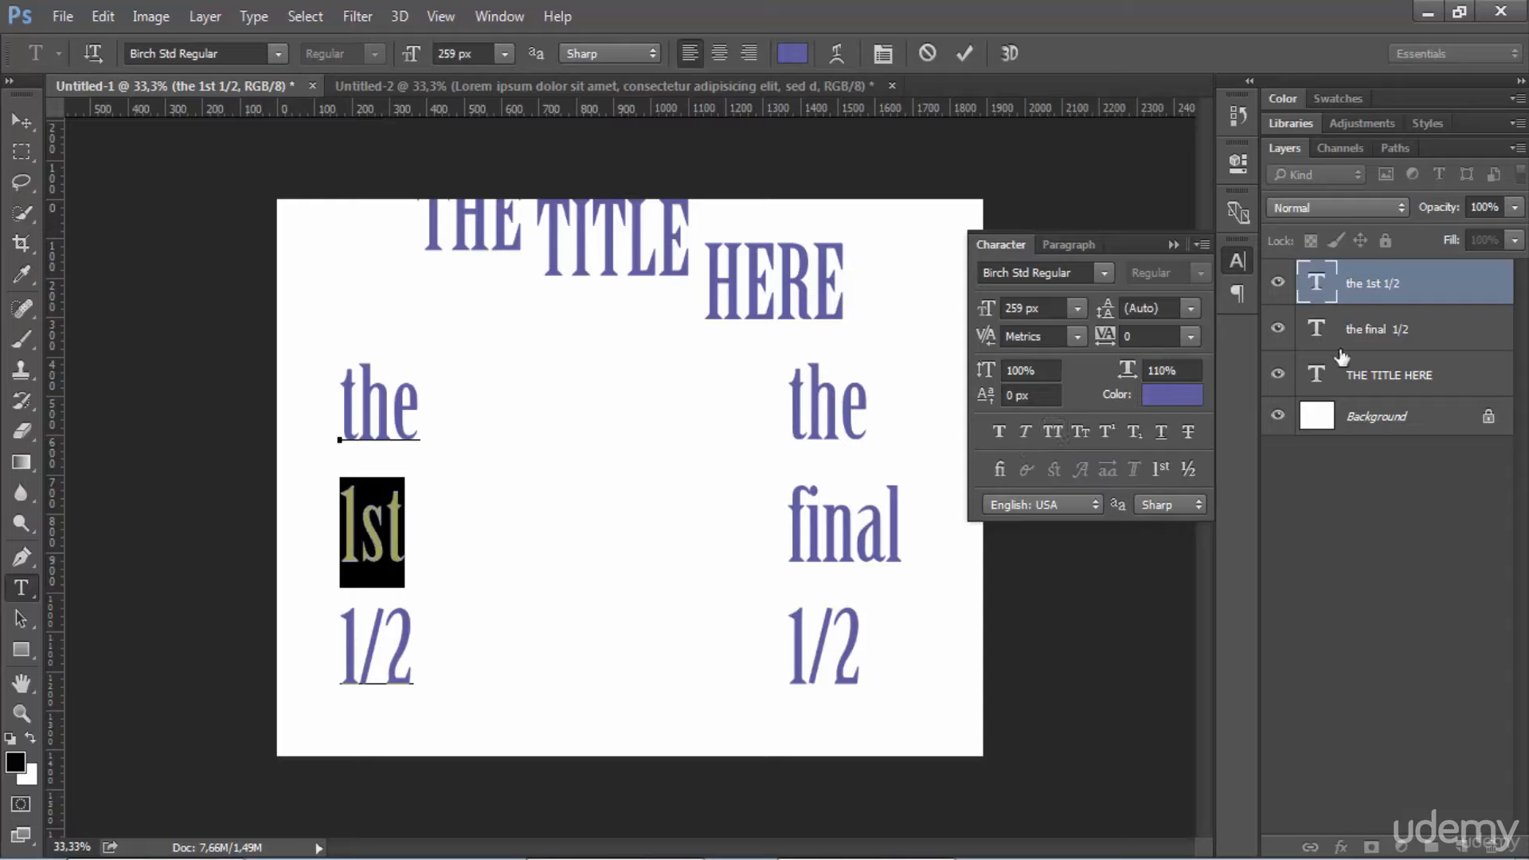
Step: Turn on standard ligatures for the "the final 1/2" text layer
click(1317, 329)
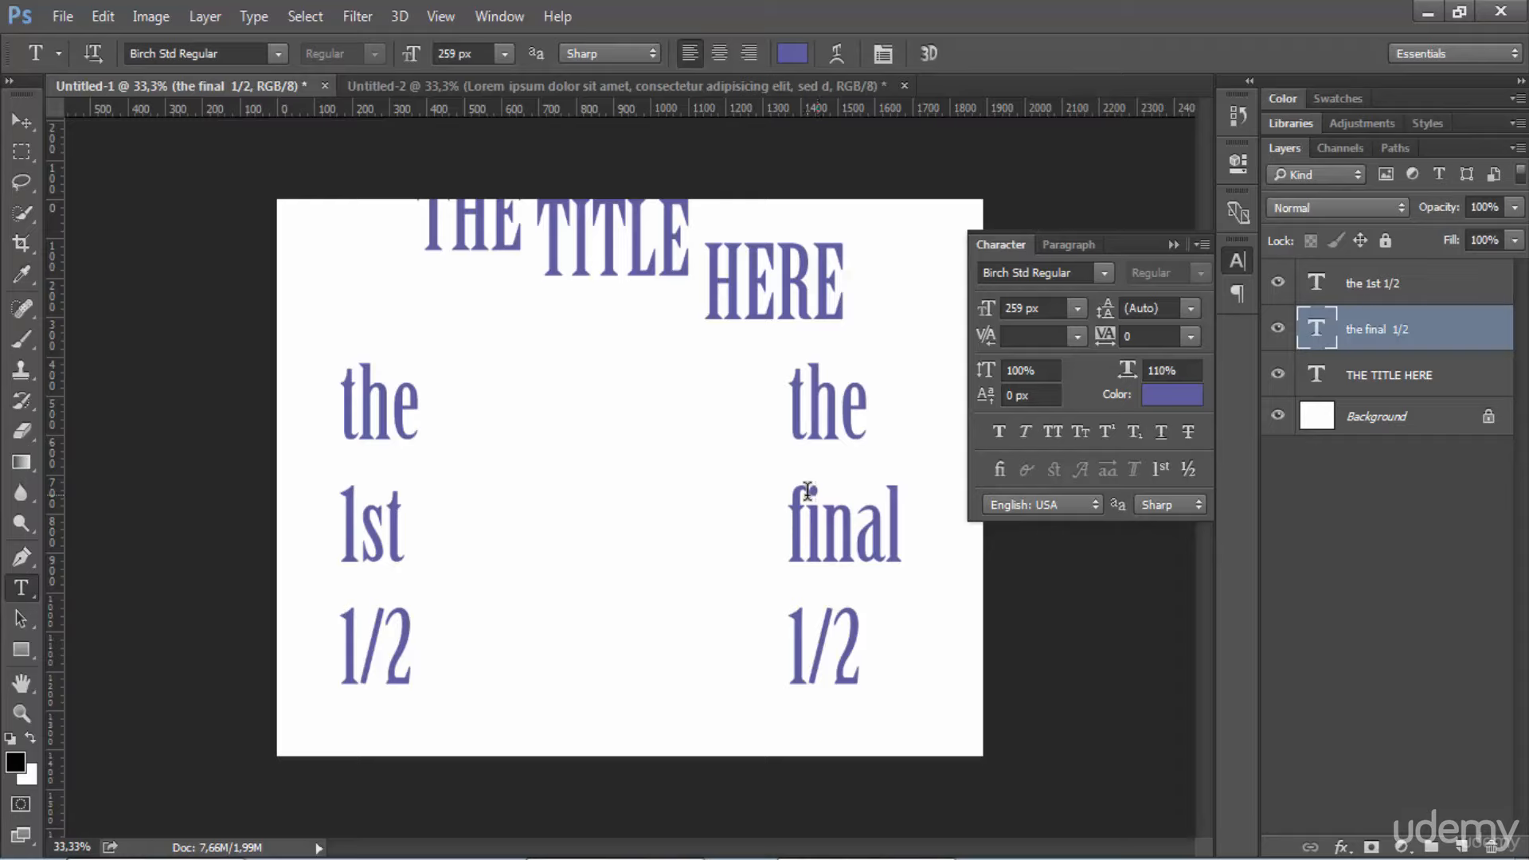
click(997, 475)
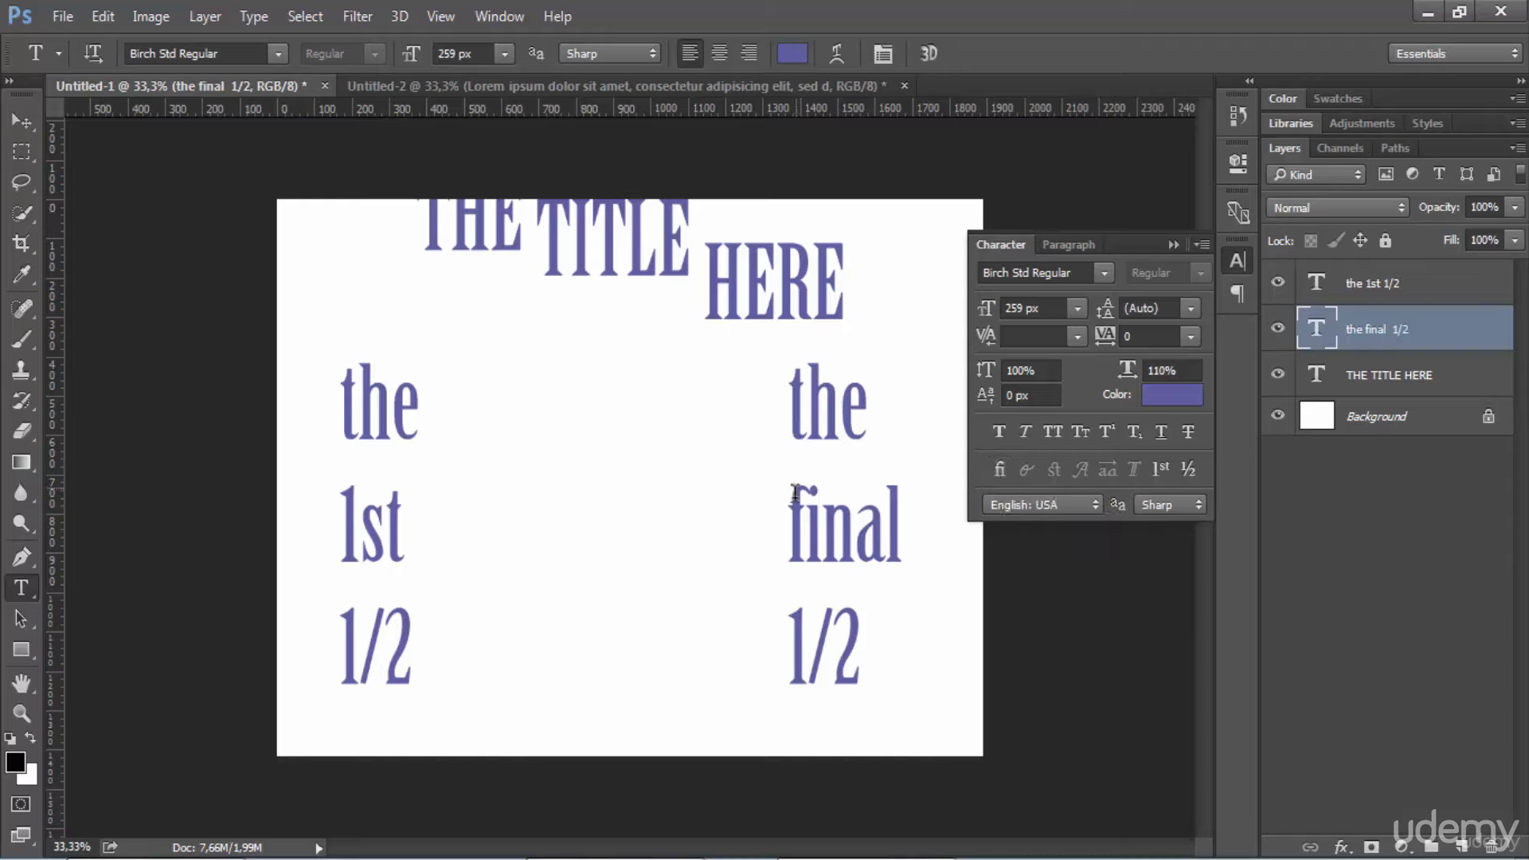
click(1000, 468)
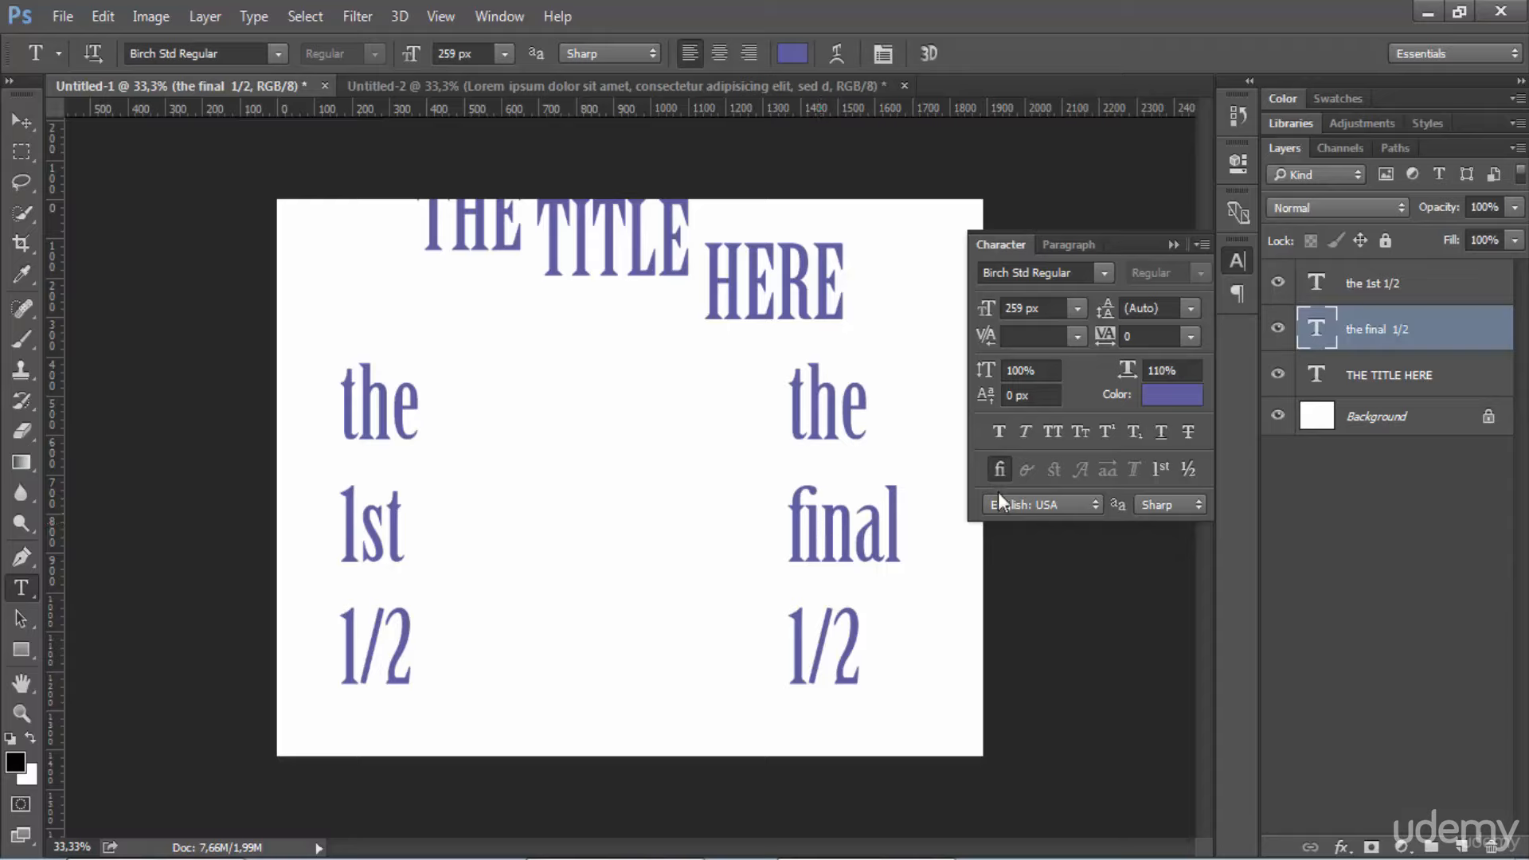
click(997, 470)
click(997, 469)
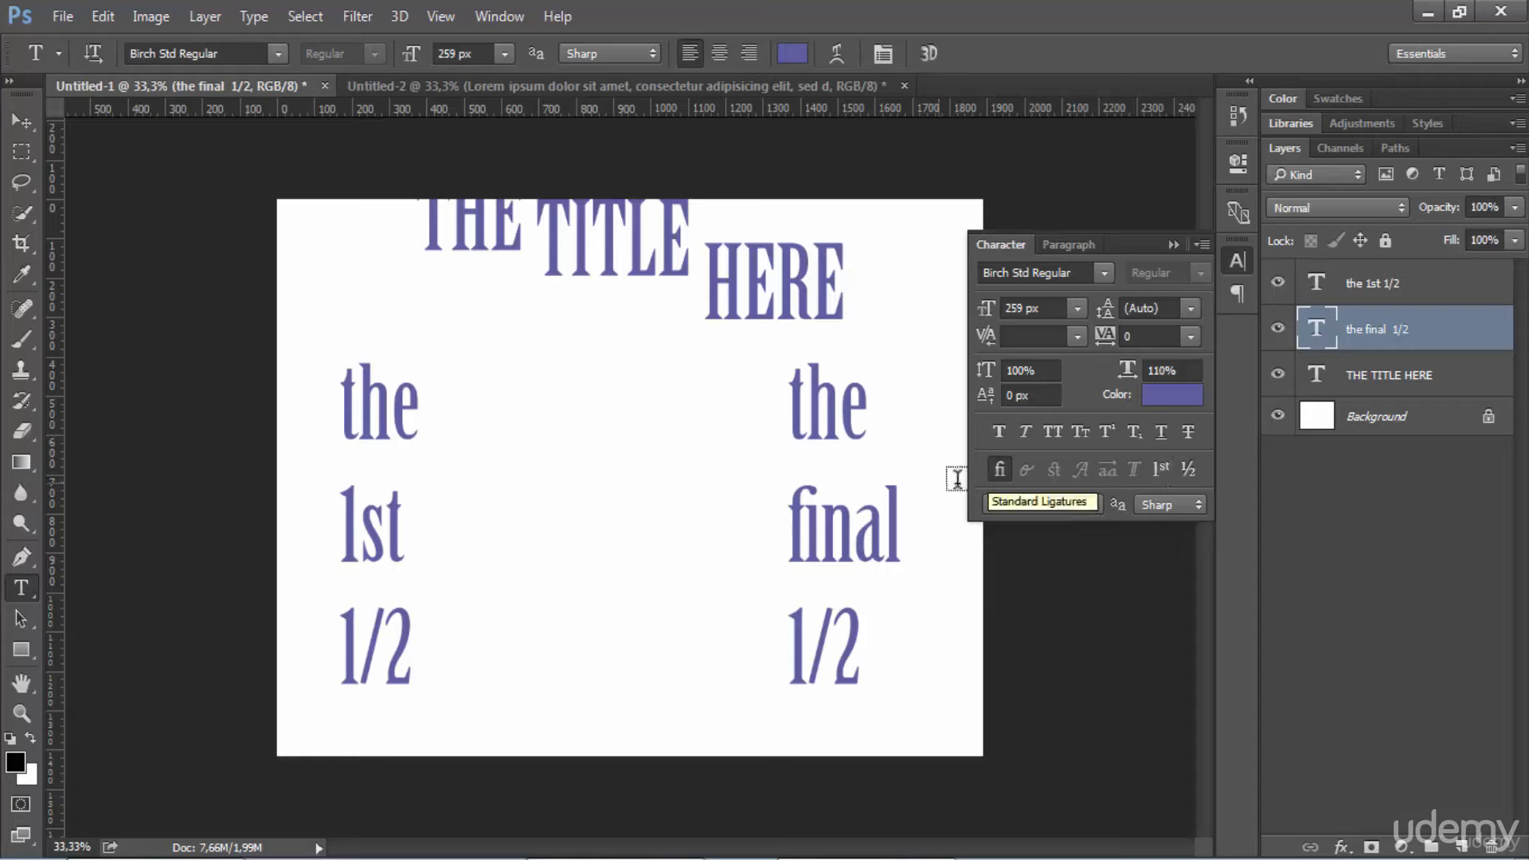
Step: Try the ordinals option on the "the final 1/2" text layer and switch it off again
click(1371, 331)
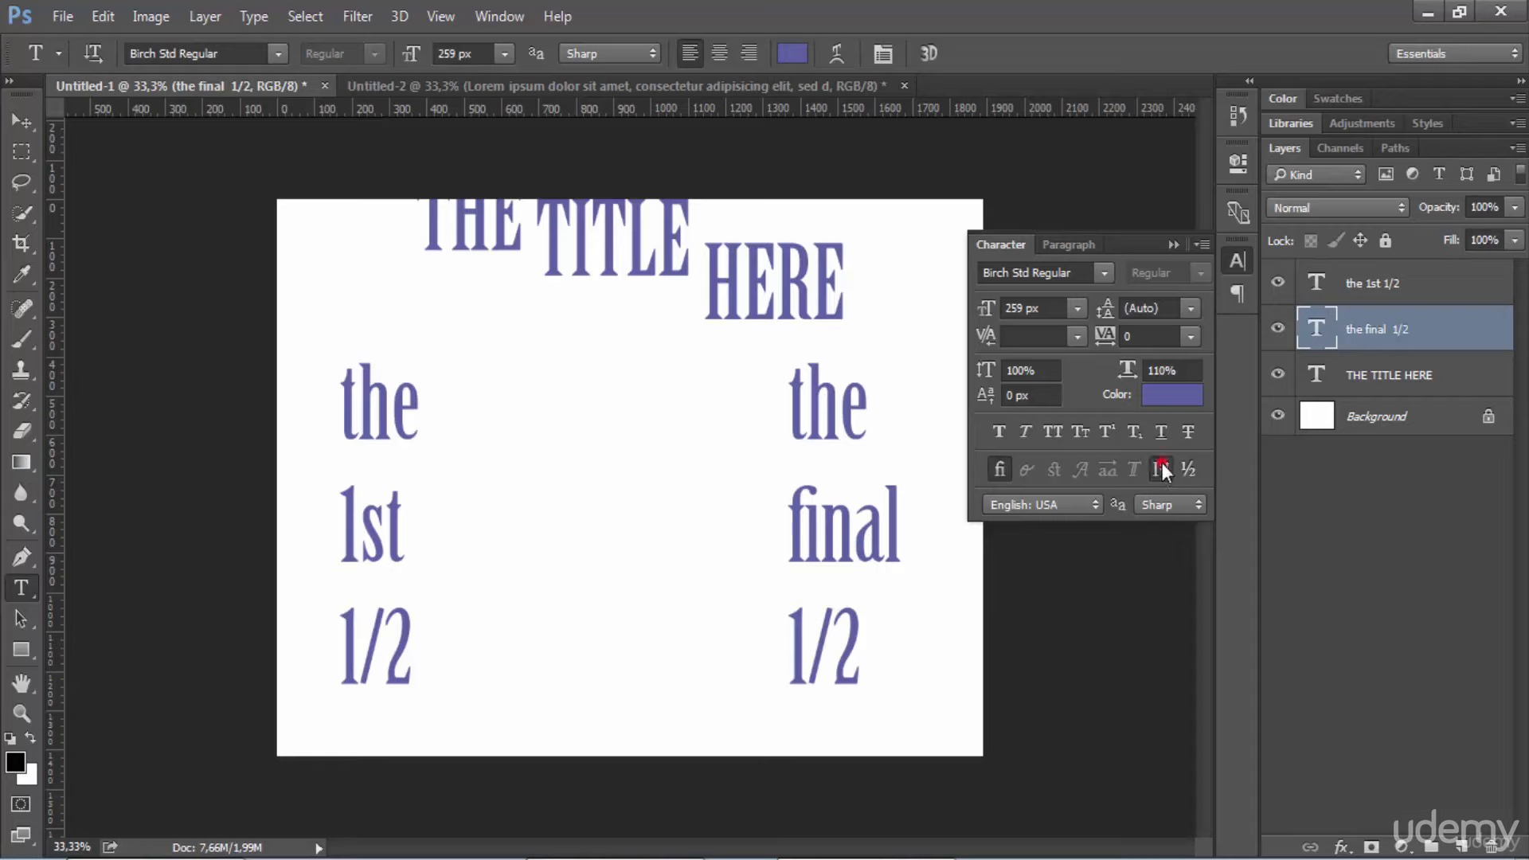
click(1161, 468)
click(1161, 466)
click(1161, 467)
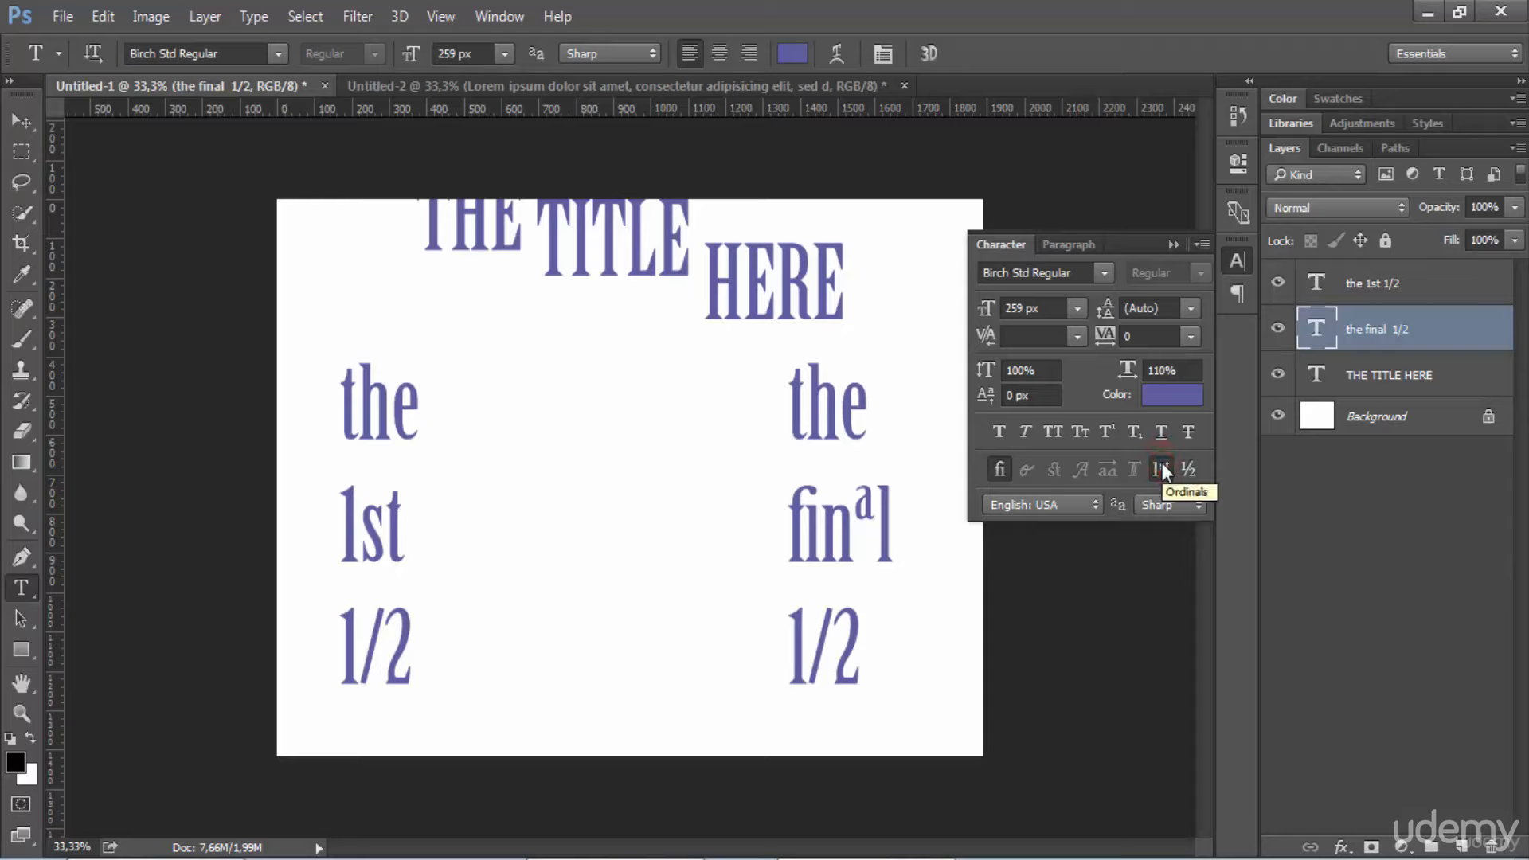
click(1161, 468)
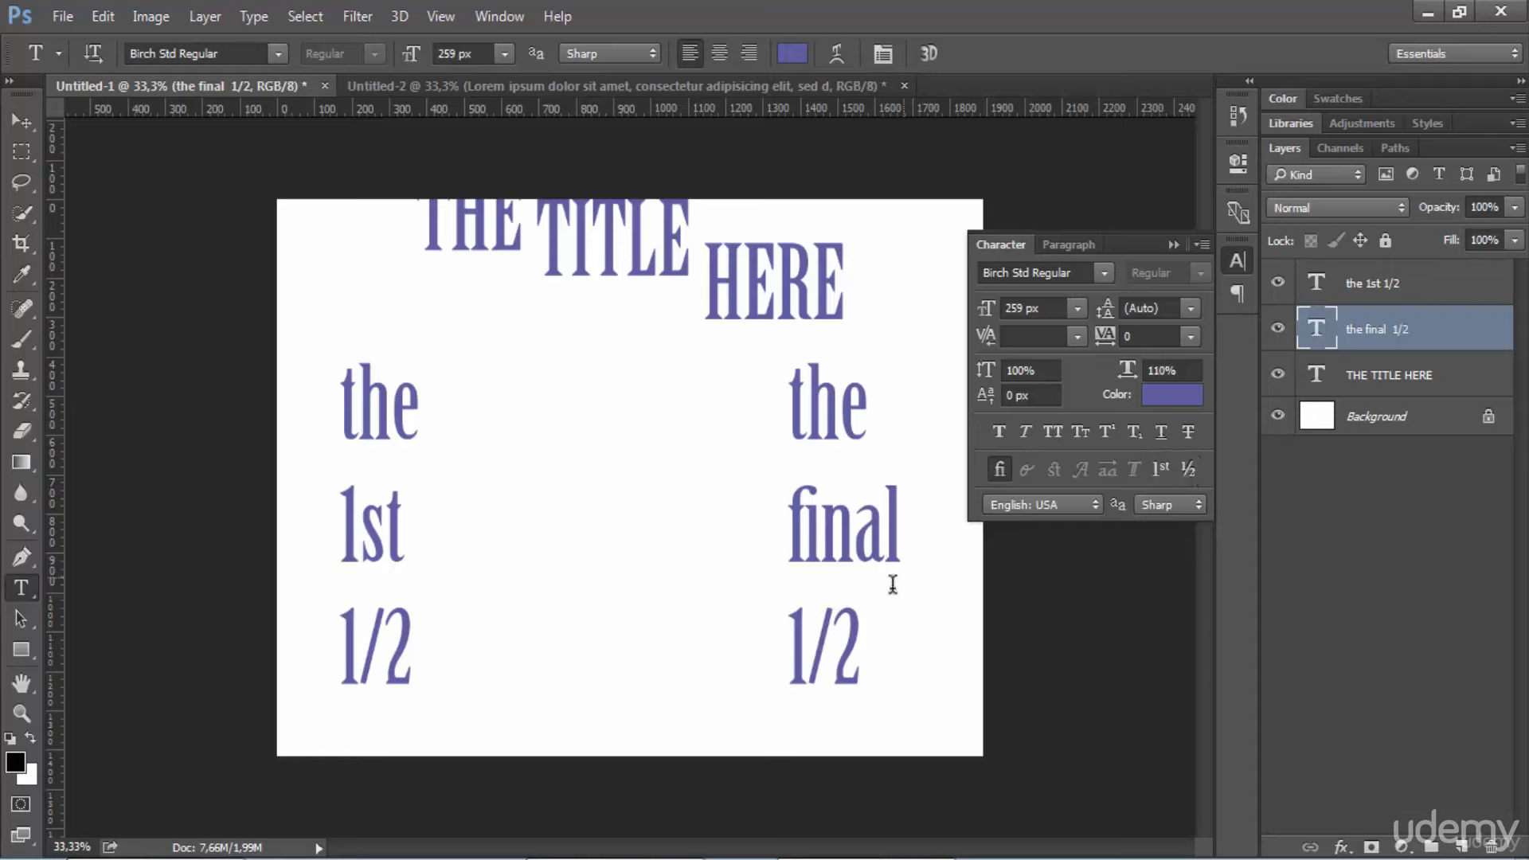
Step: Apply the fractions option to the whole "the final 1/2" text layer
double_click(824, 639)
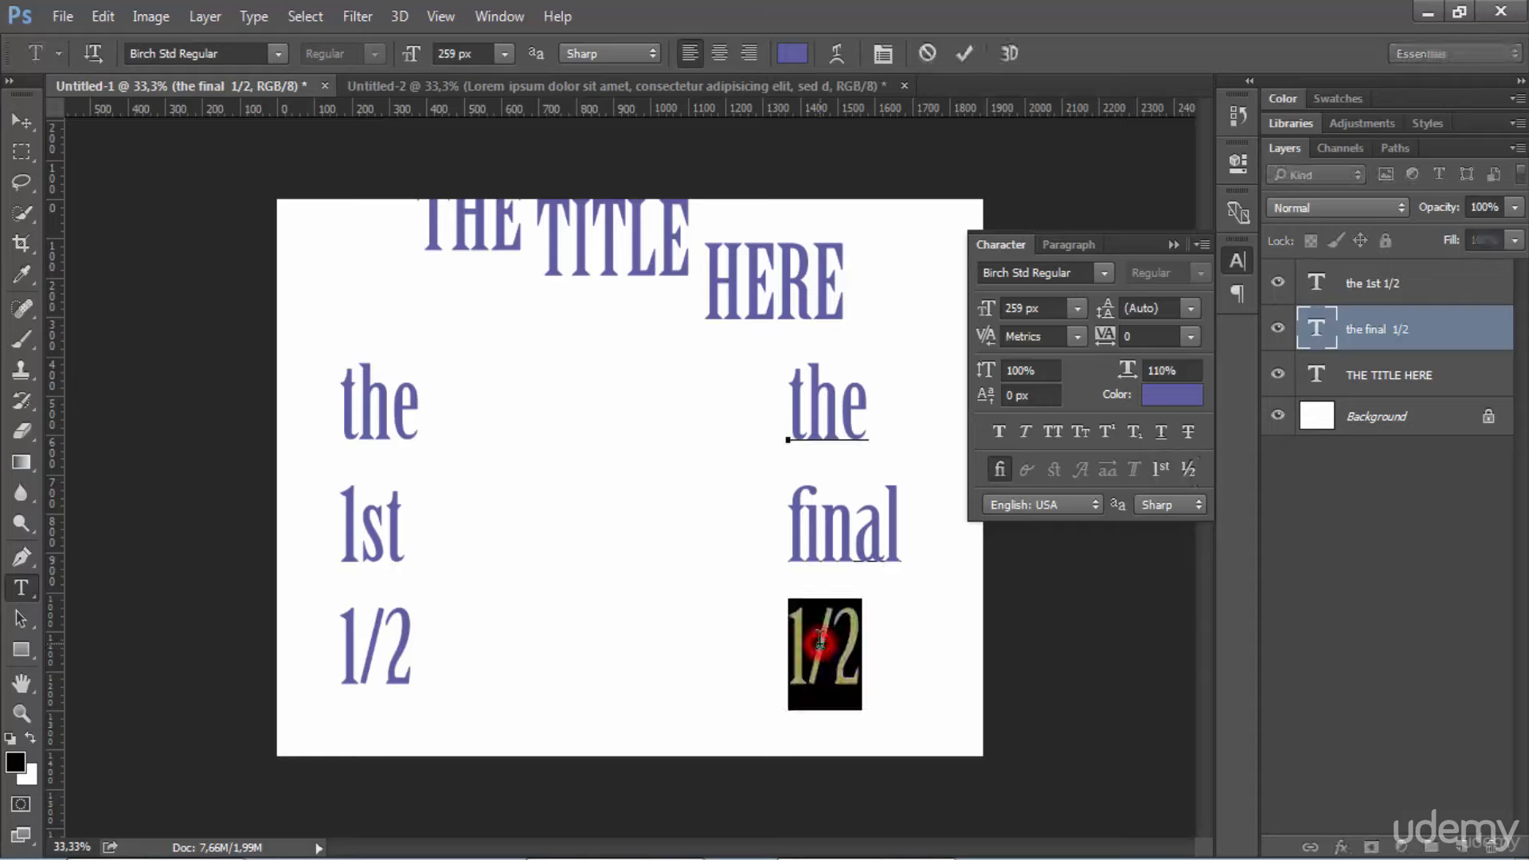
click(1348, 328)
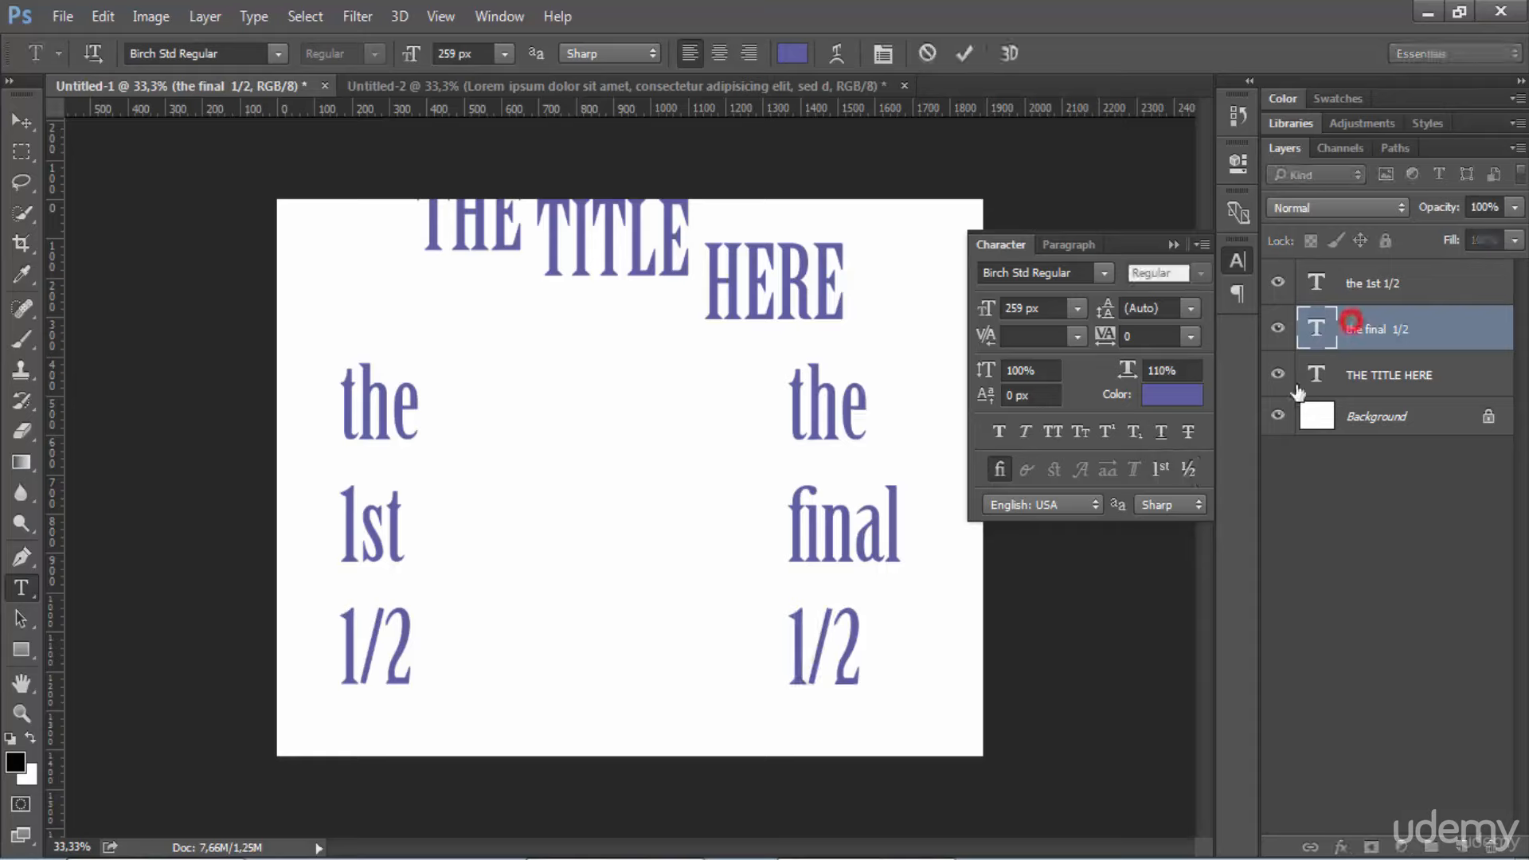
click(1188, 467)
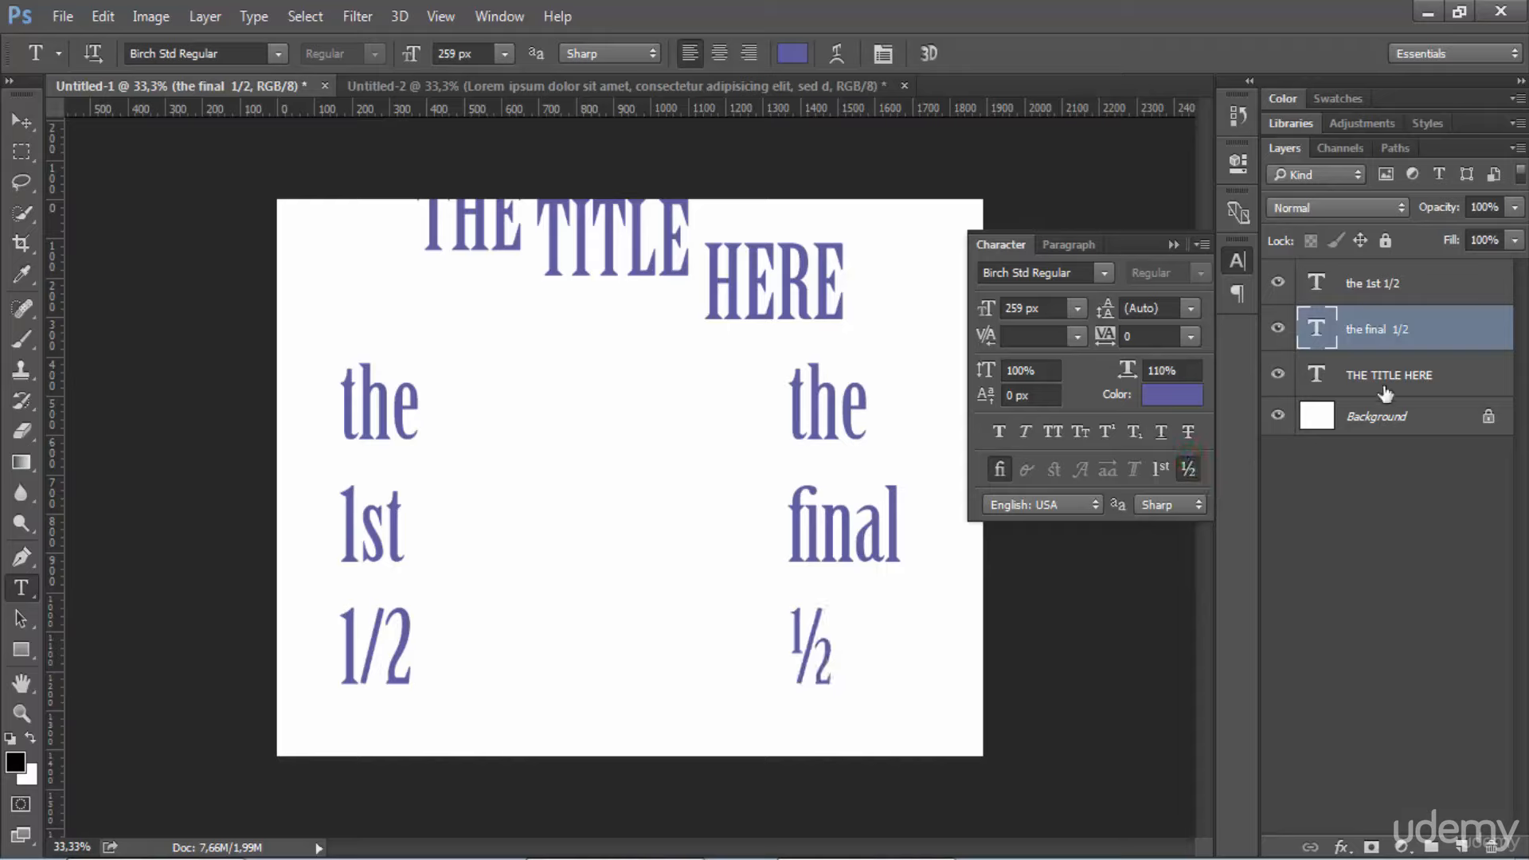
Step: Turn on fractions for the "the 1st 1/2" text layer and leave ordinals off
click(1403, 291)
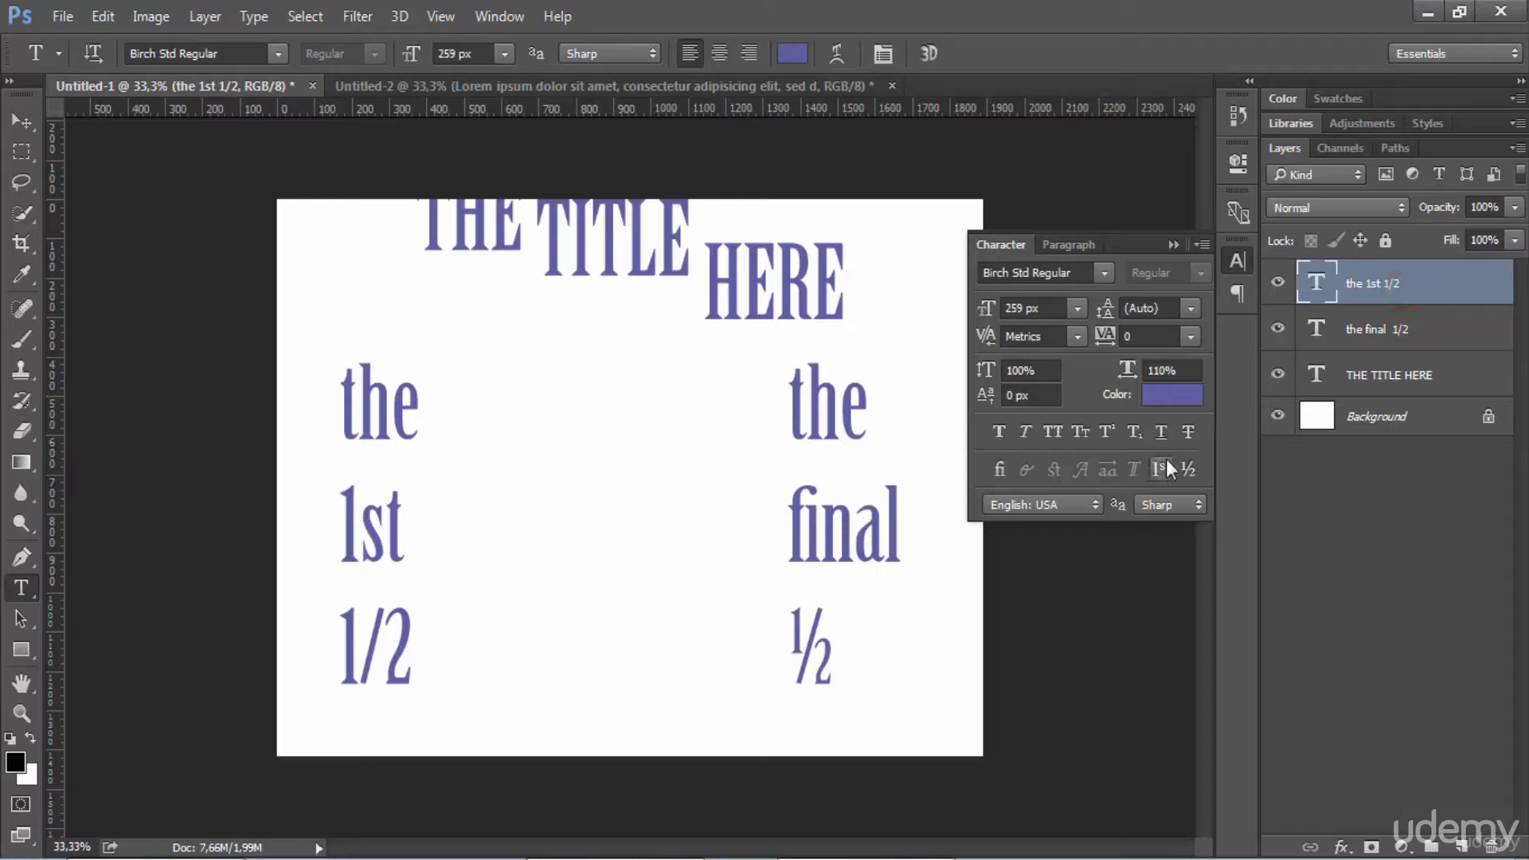
click(1187, 467)
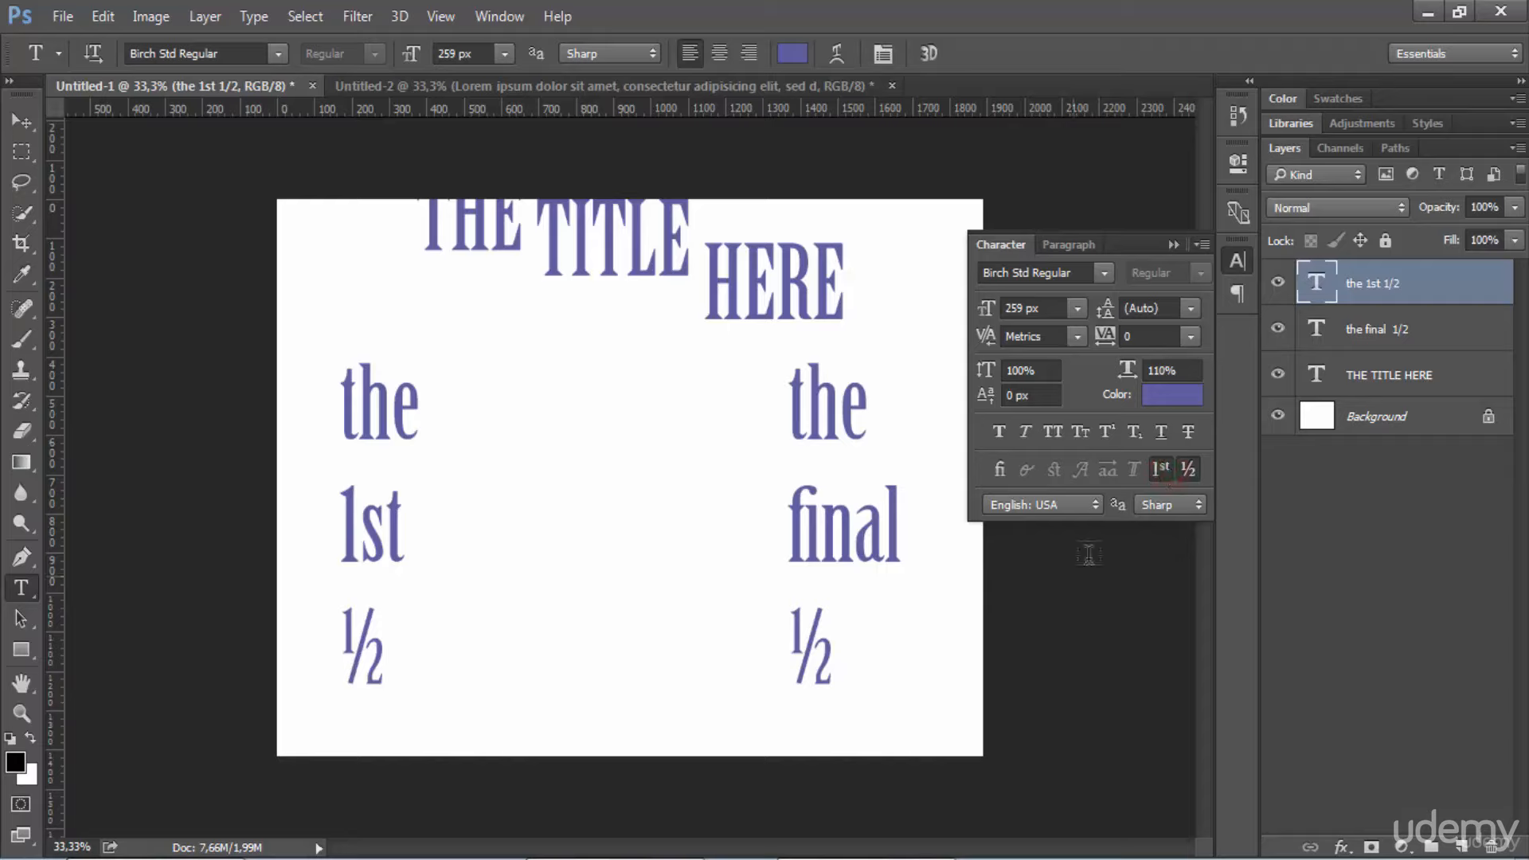
click(1153, 470)
Step: Make the letters "st" in "1st" superscript and commit the text edit
drag(360, 541, 406, 542)
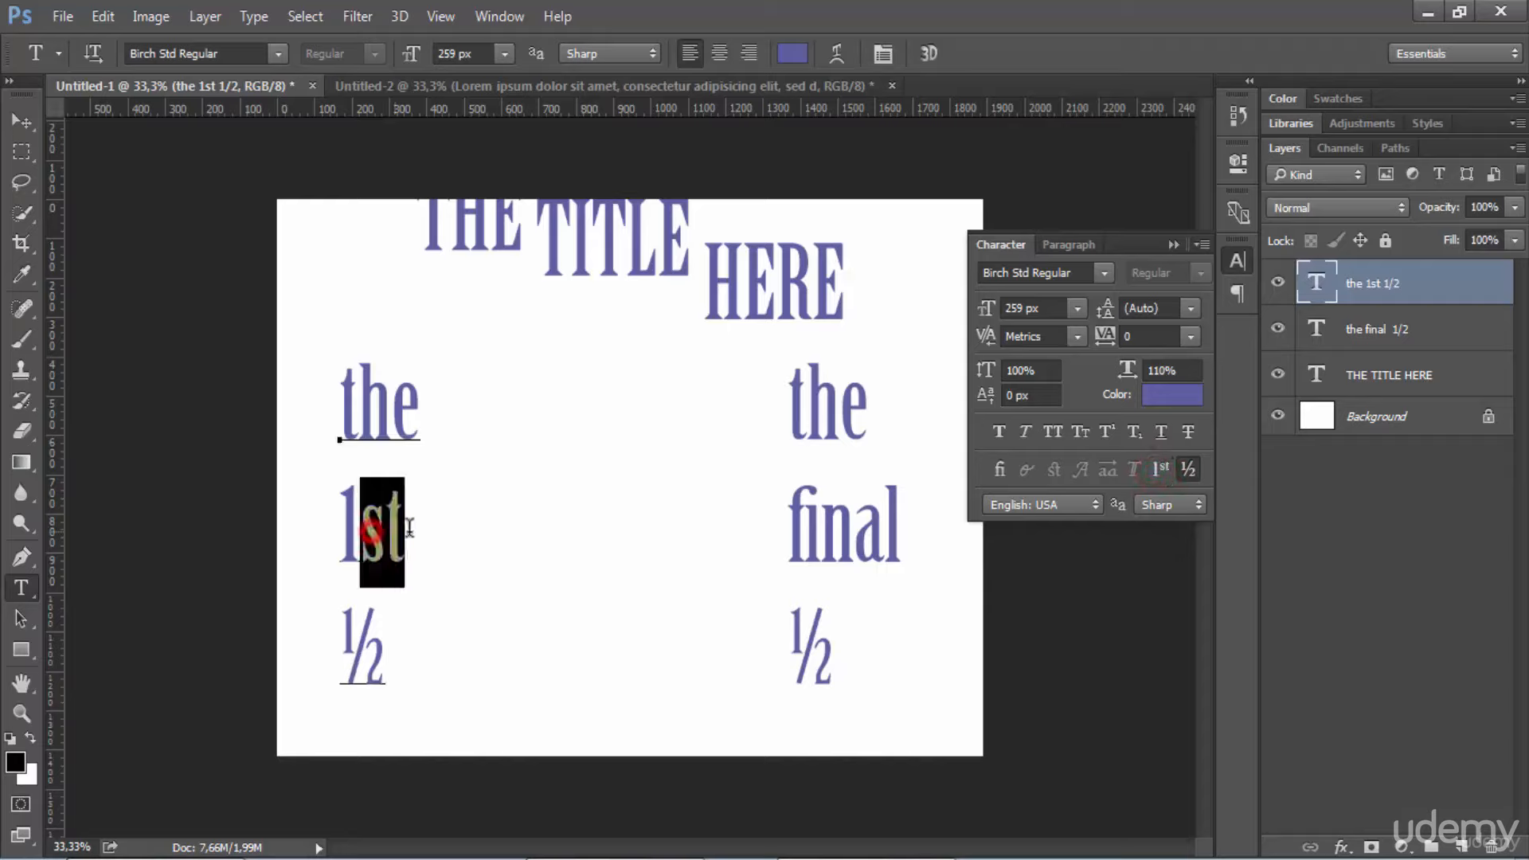
click(1104, 432)
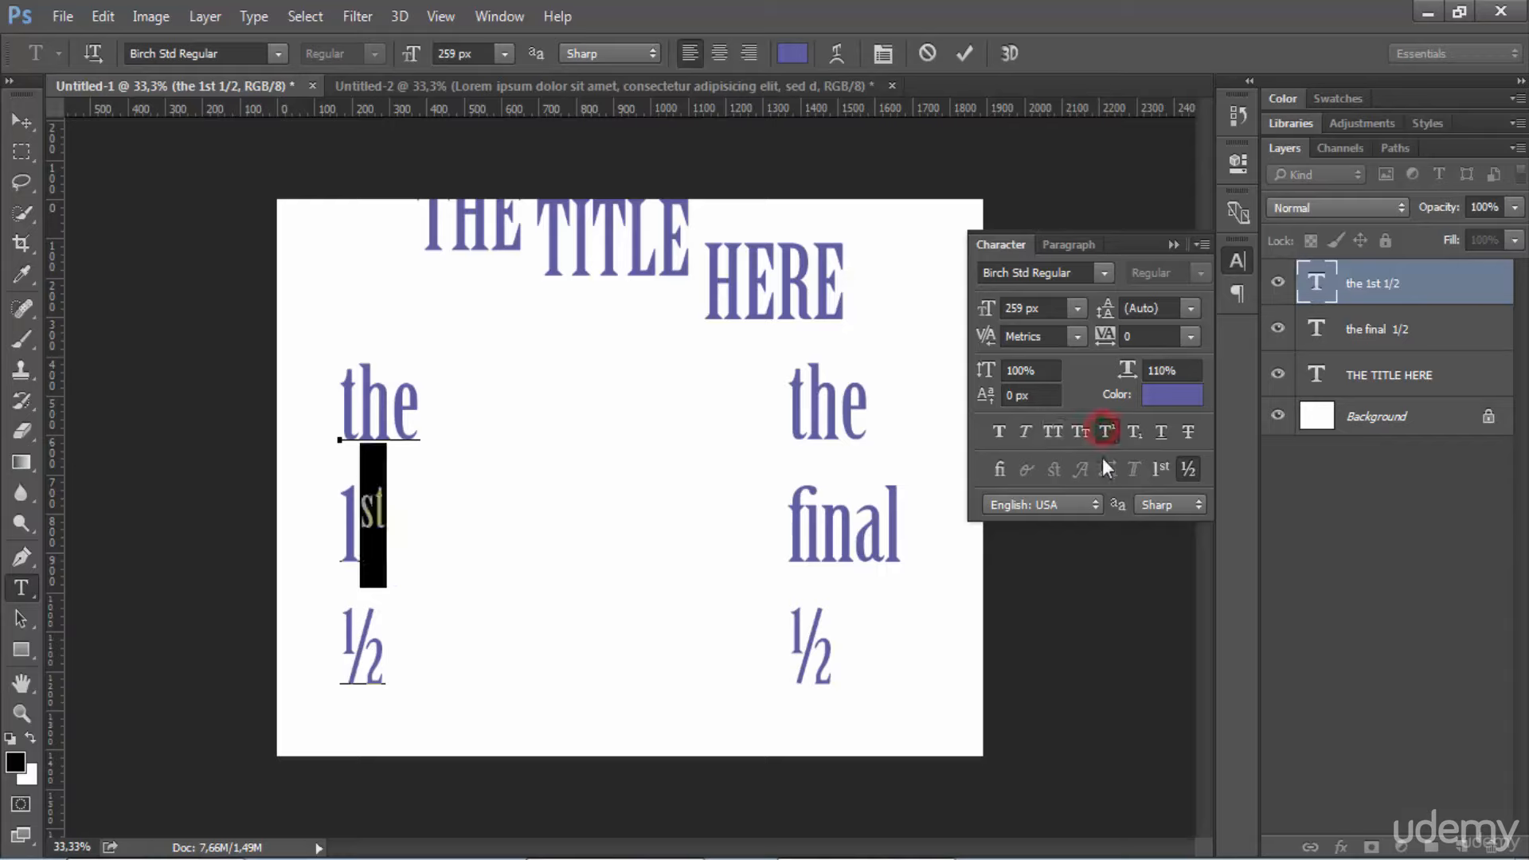
click(1399, 293)
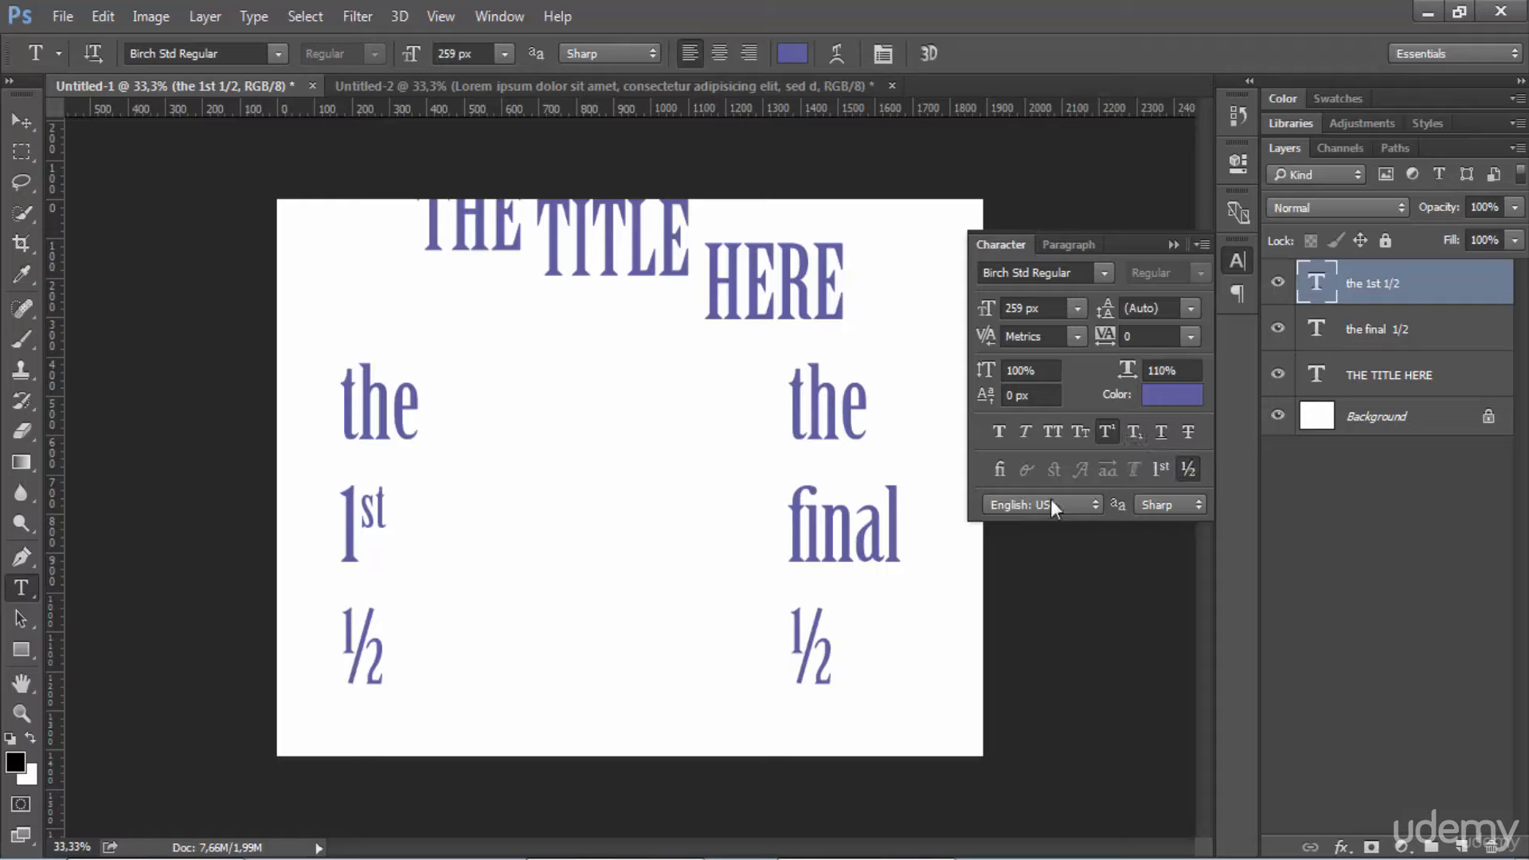
click(1088, 499)
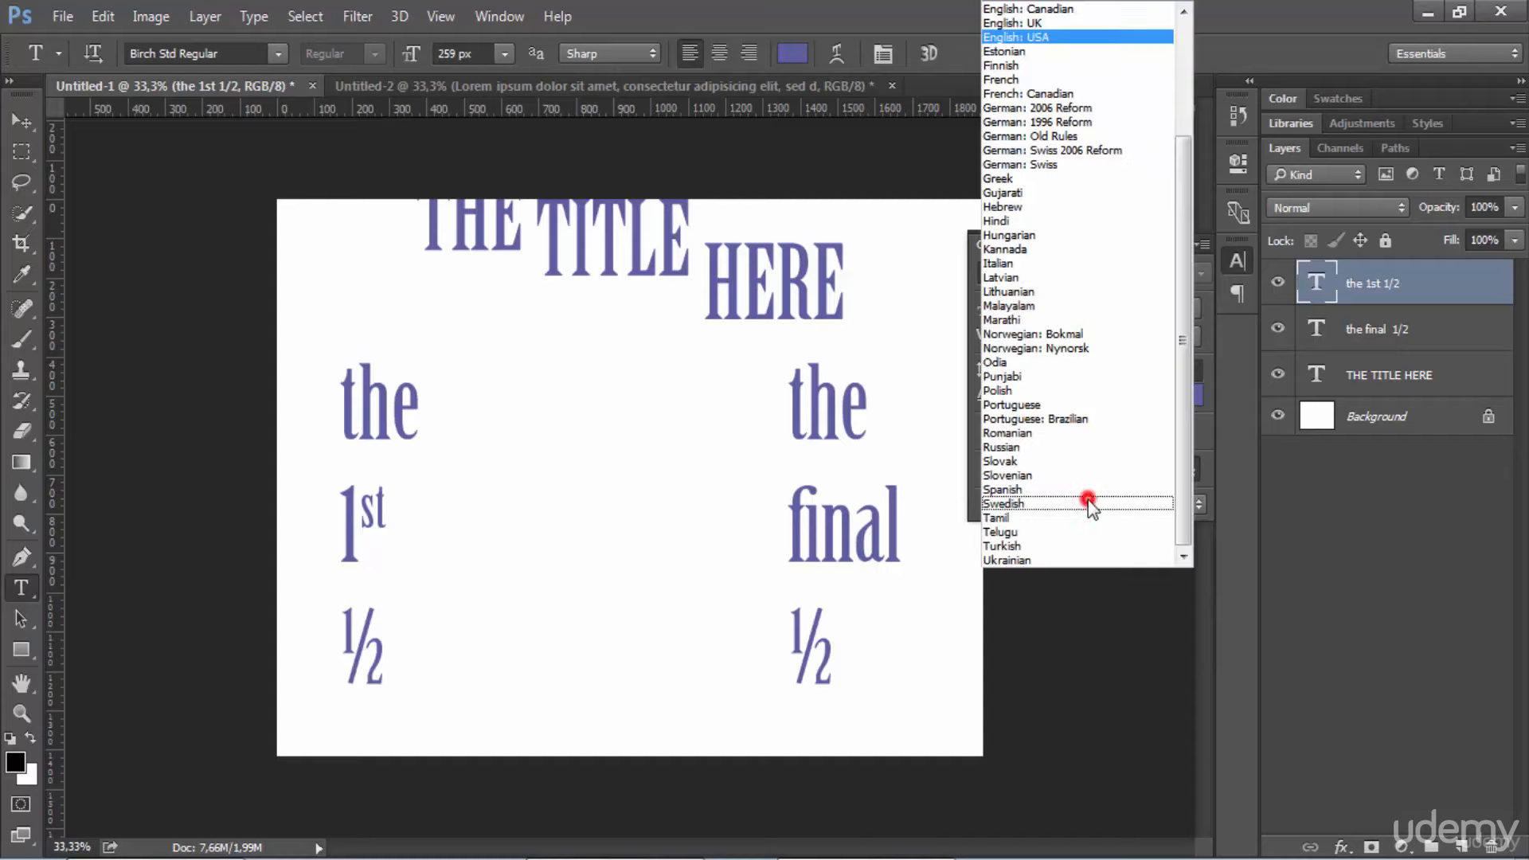
click(1187, 471)
click(1211, 430)
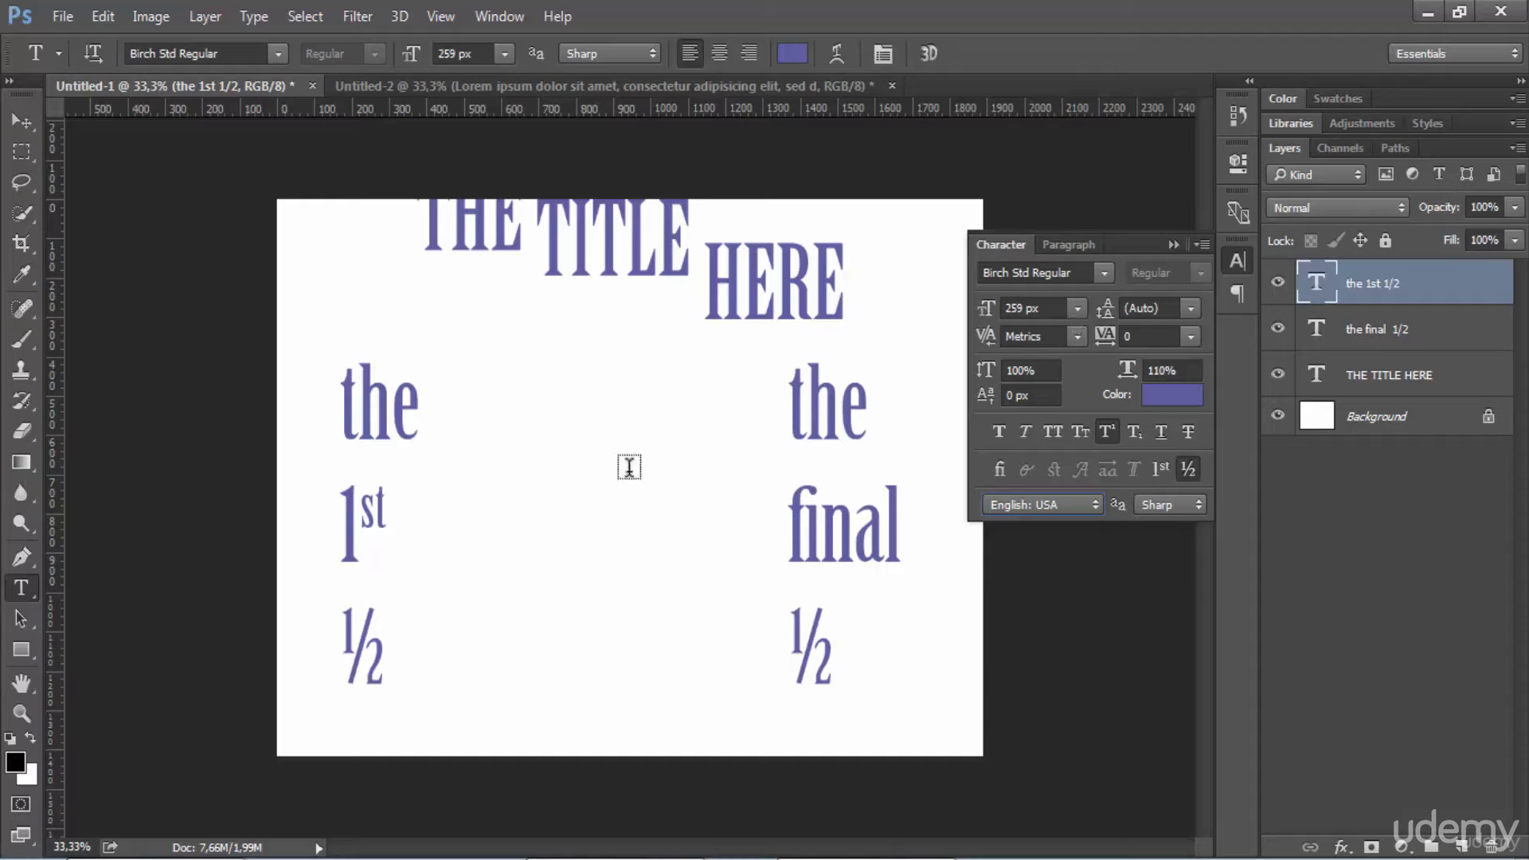
Step: Switch to the Untitled-2 document and start editing its Lorem ipsum text box with the character settings shown
click(654, 89)
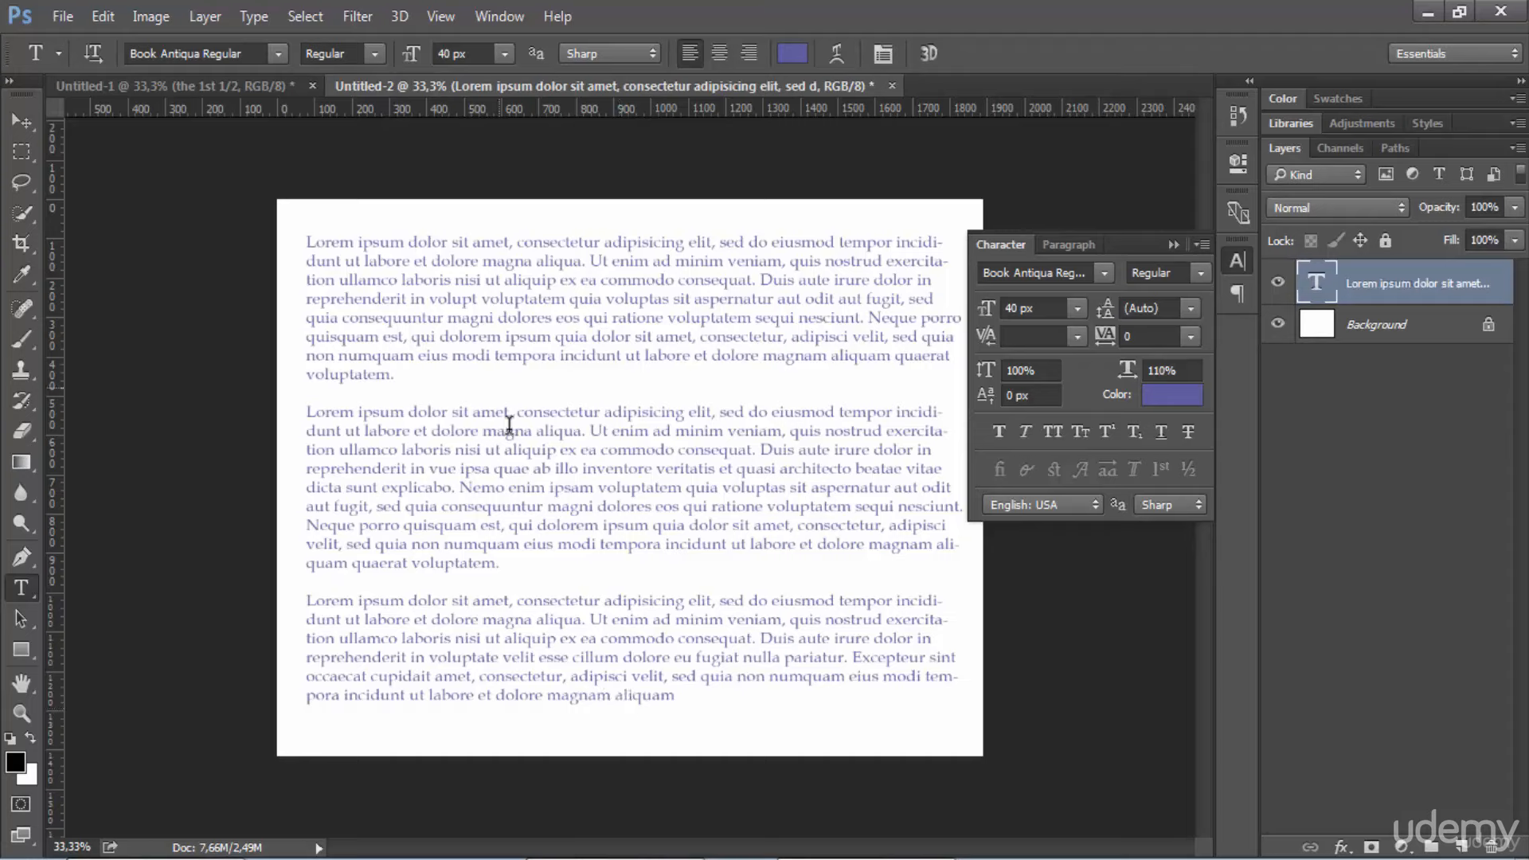
click(673, 686)
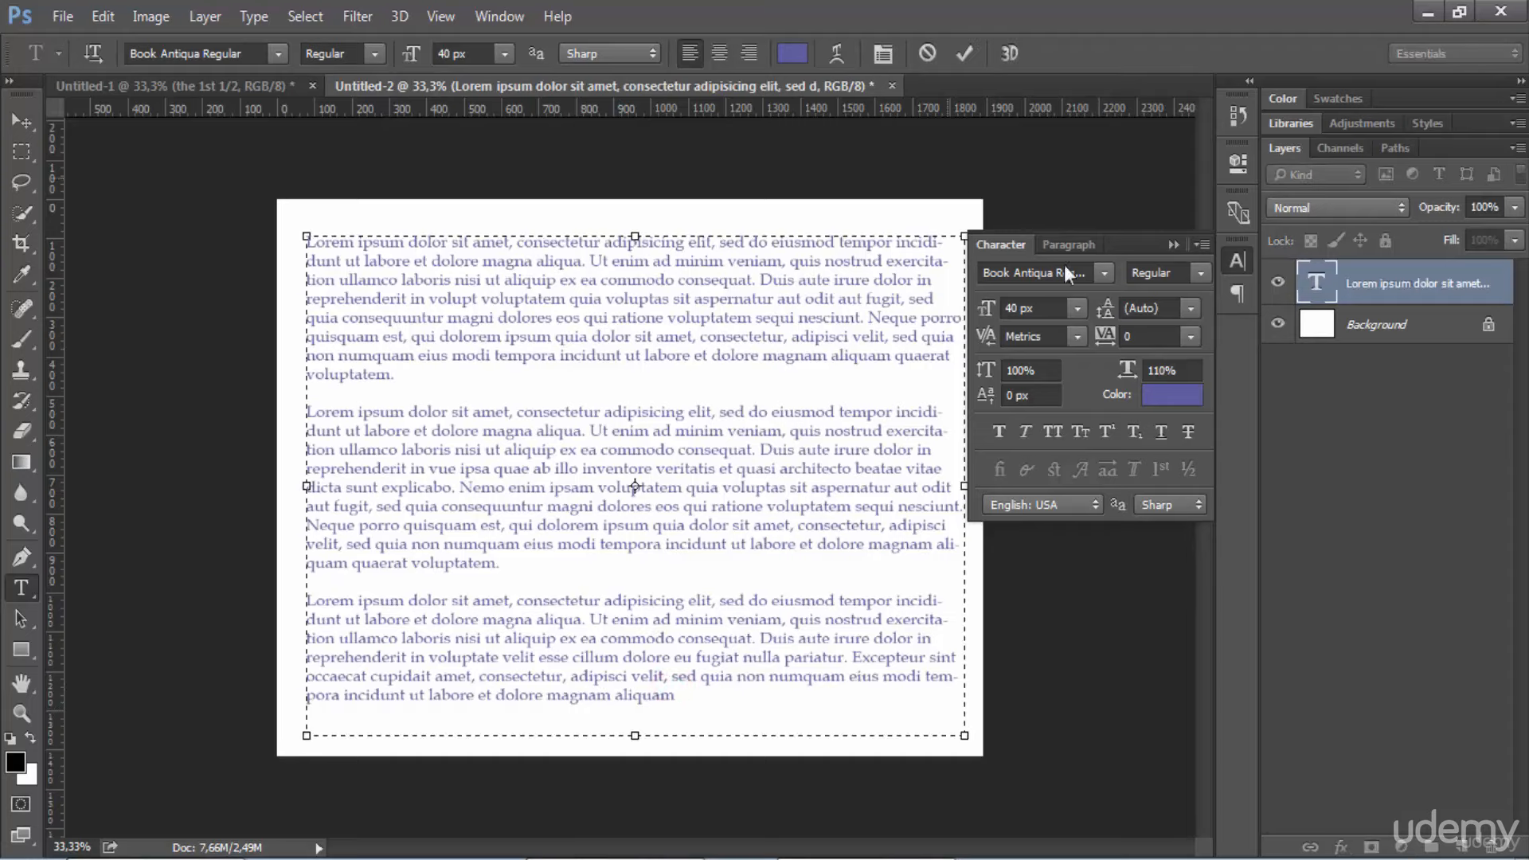
click(1081, 240)
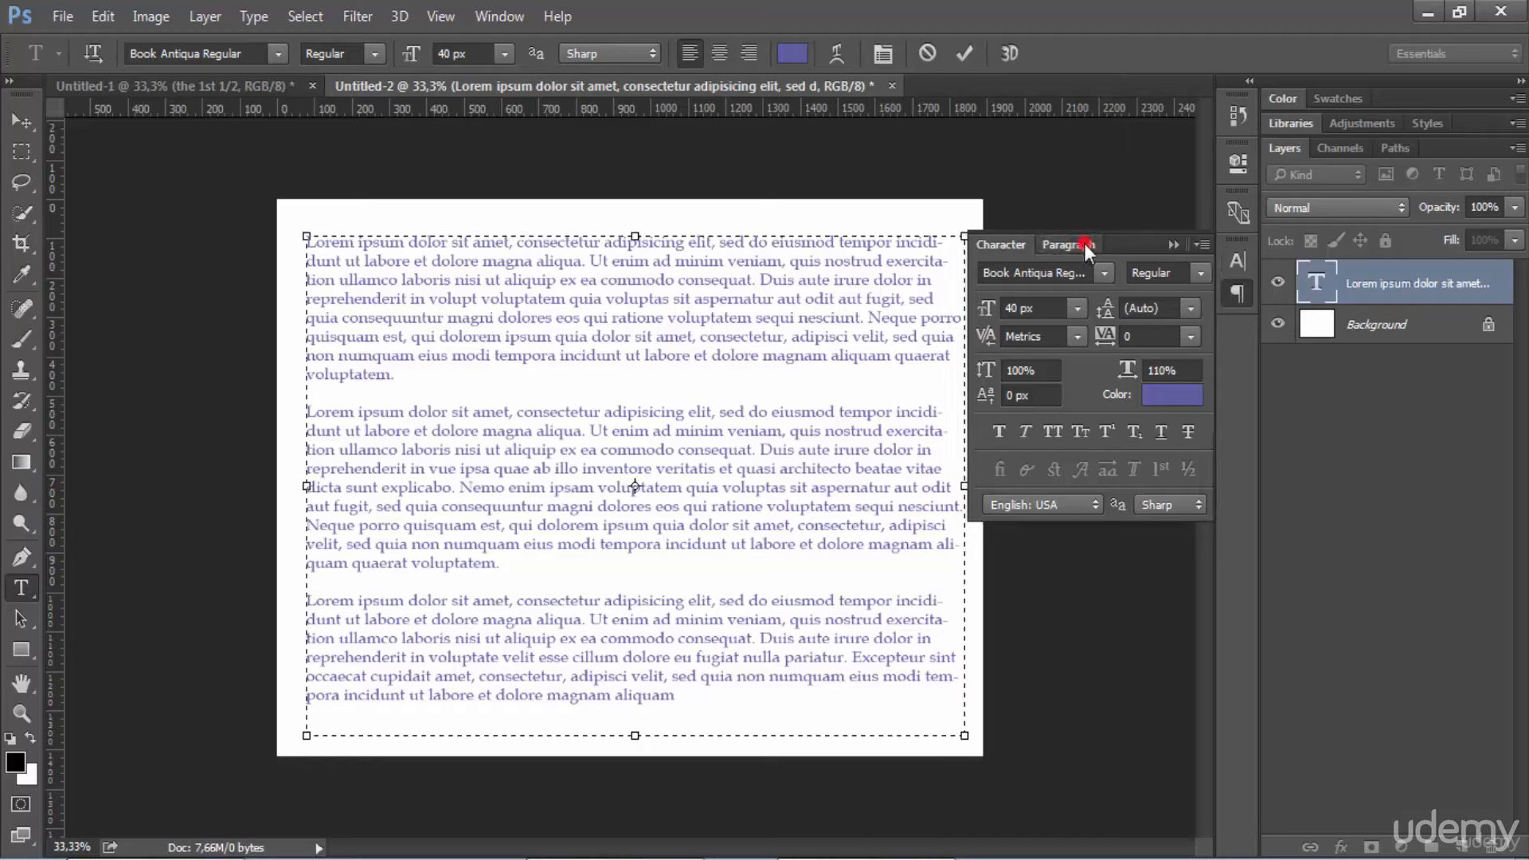
click(1015, 244)
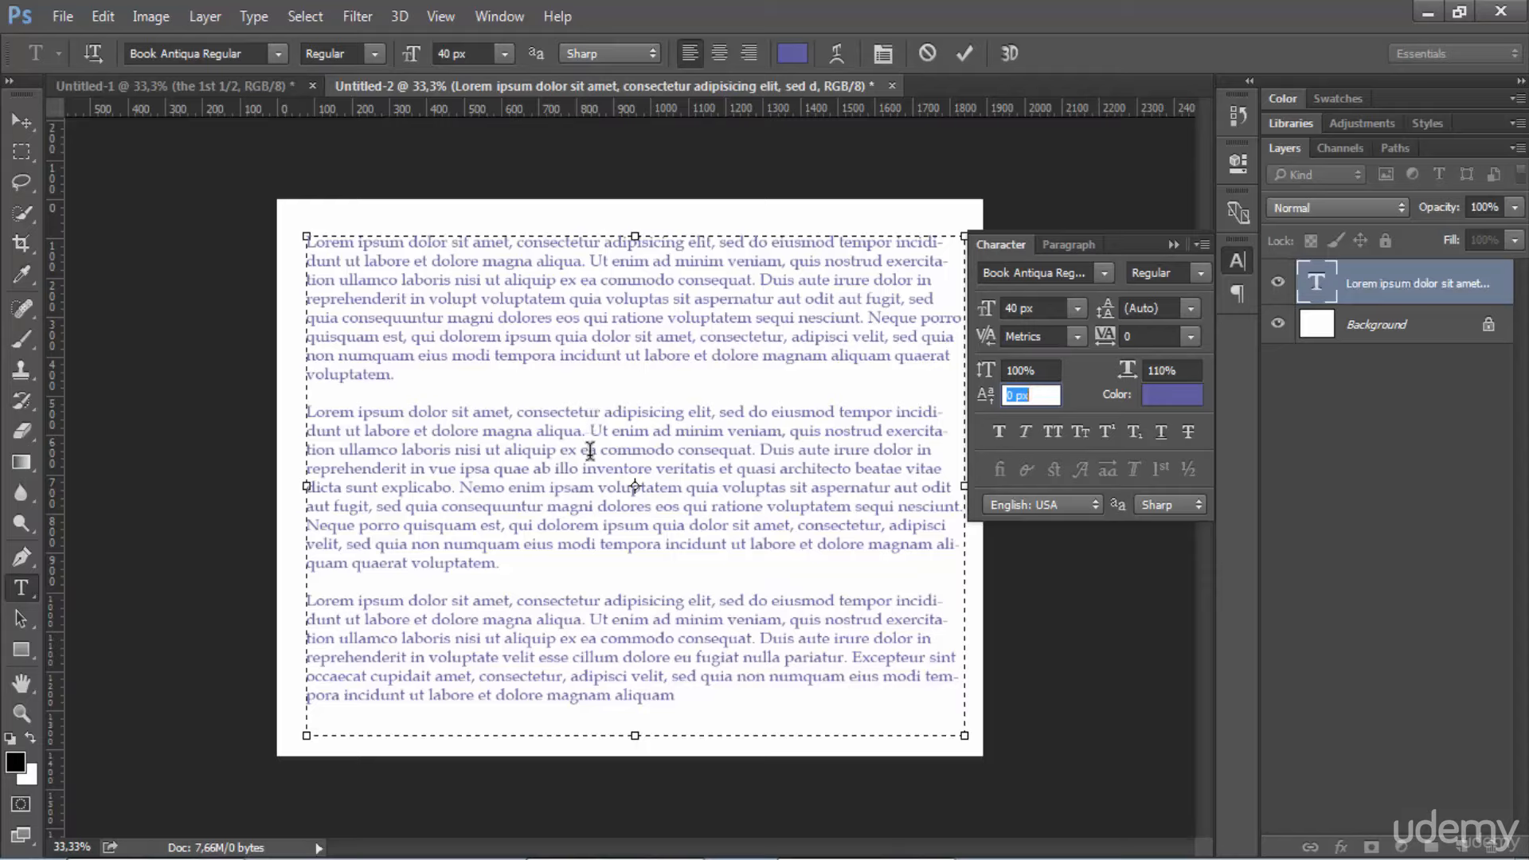
Step: Try a 9 px font size on most of the second paragraph, starting at "Ut enim", and undo it
drag(589, 432, 741, 544)
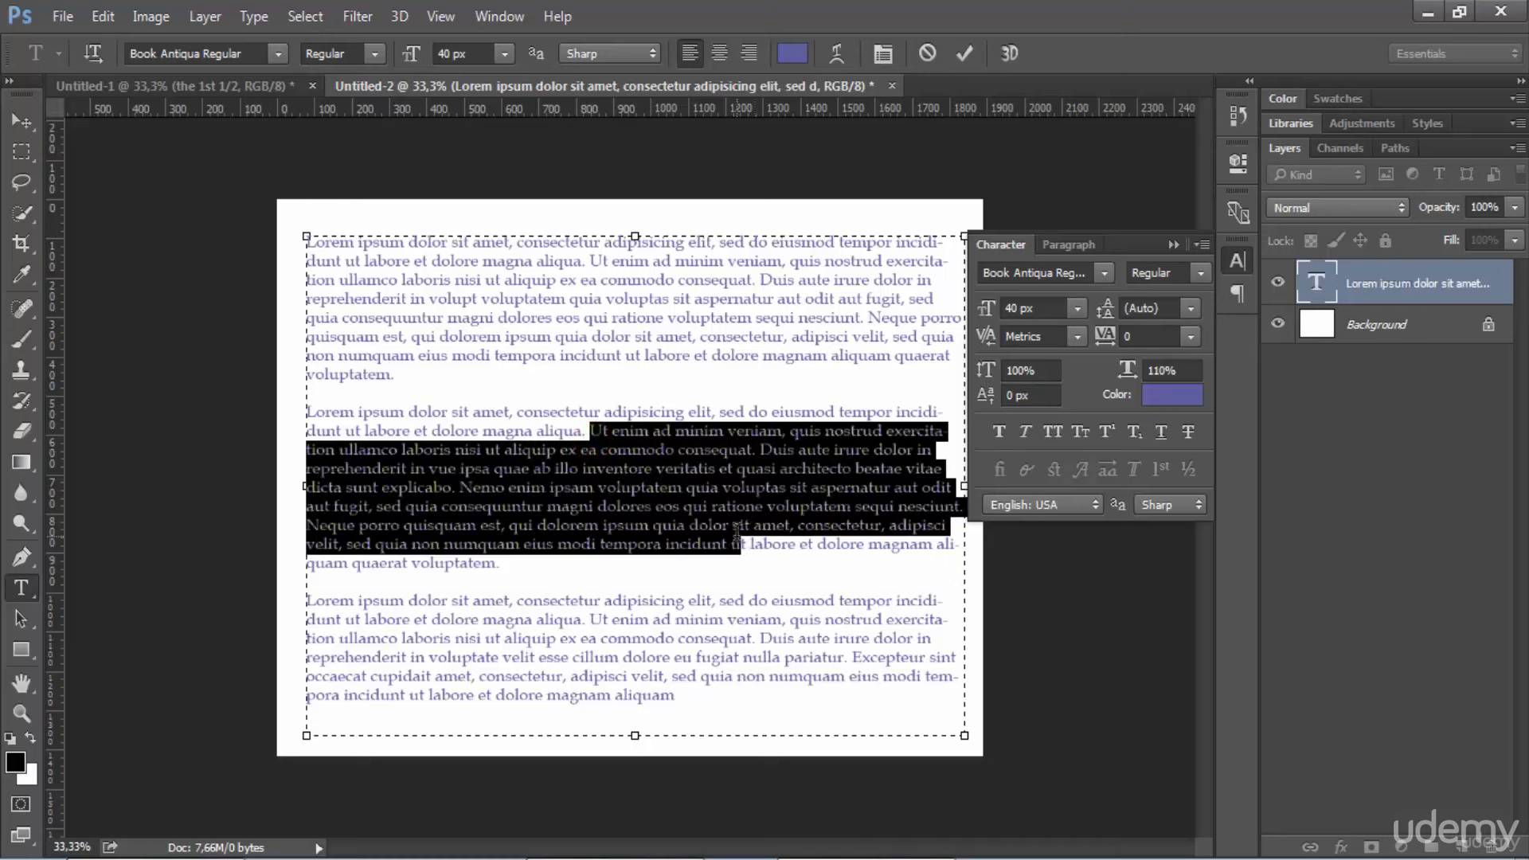
click(1076, 308)
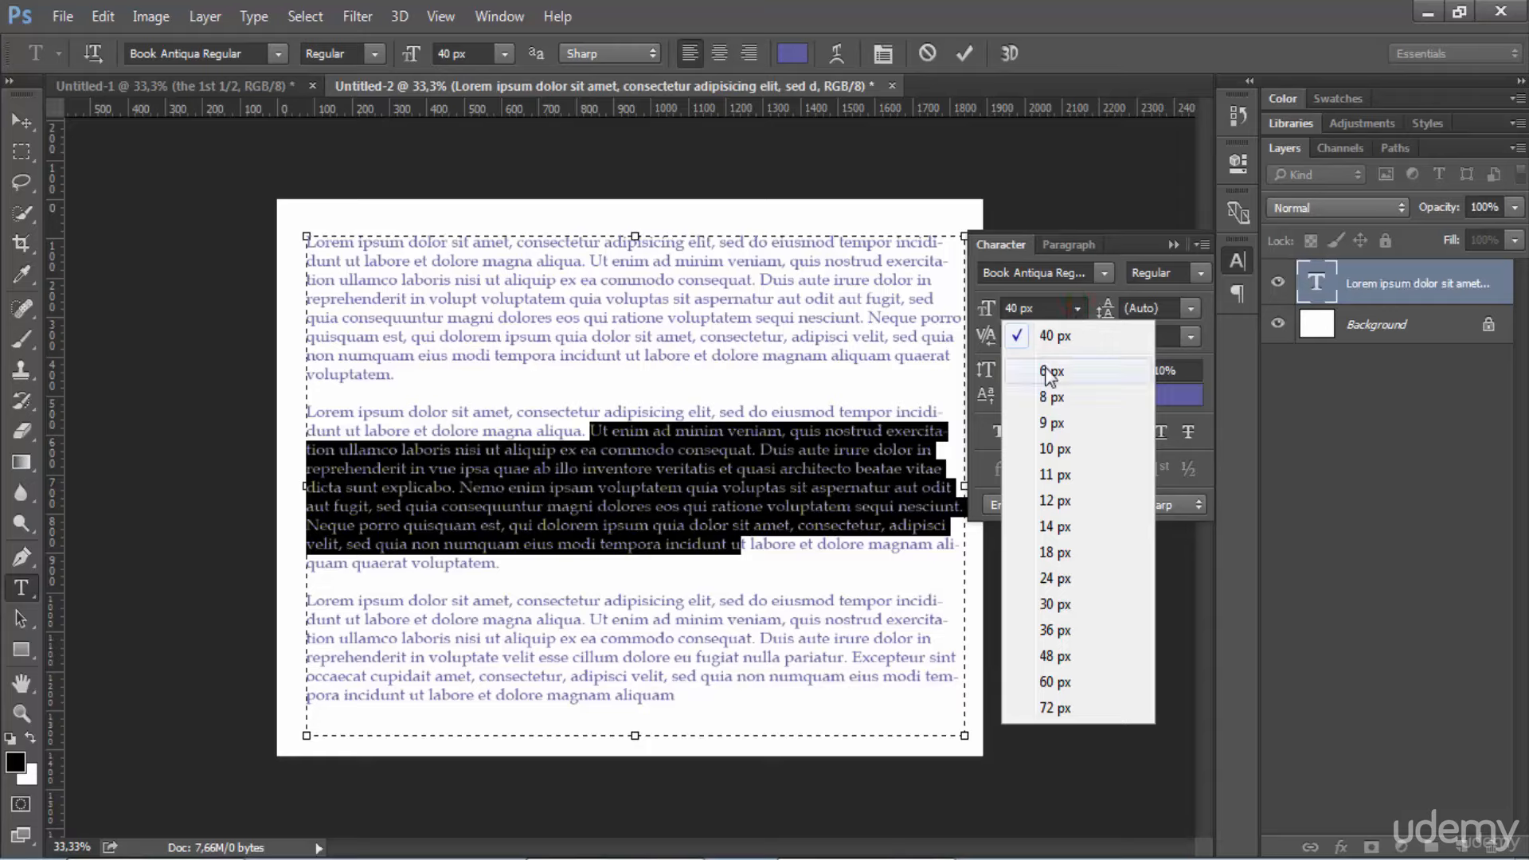
click(1052, 425)
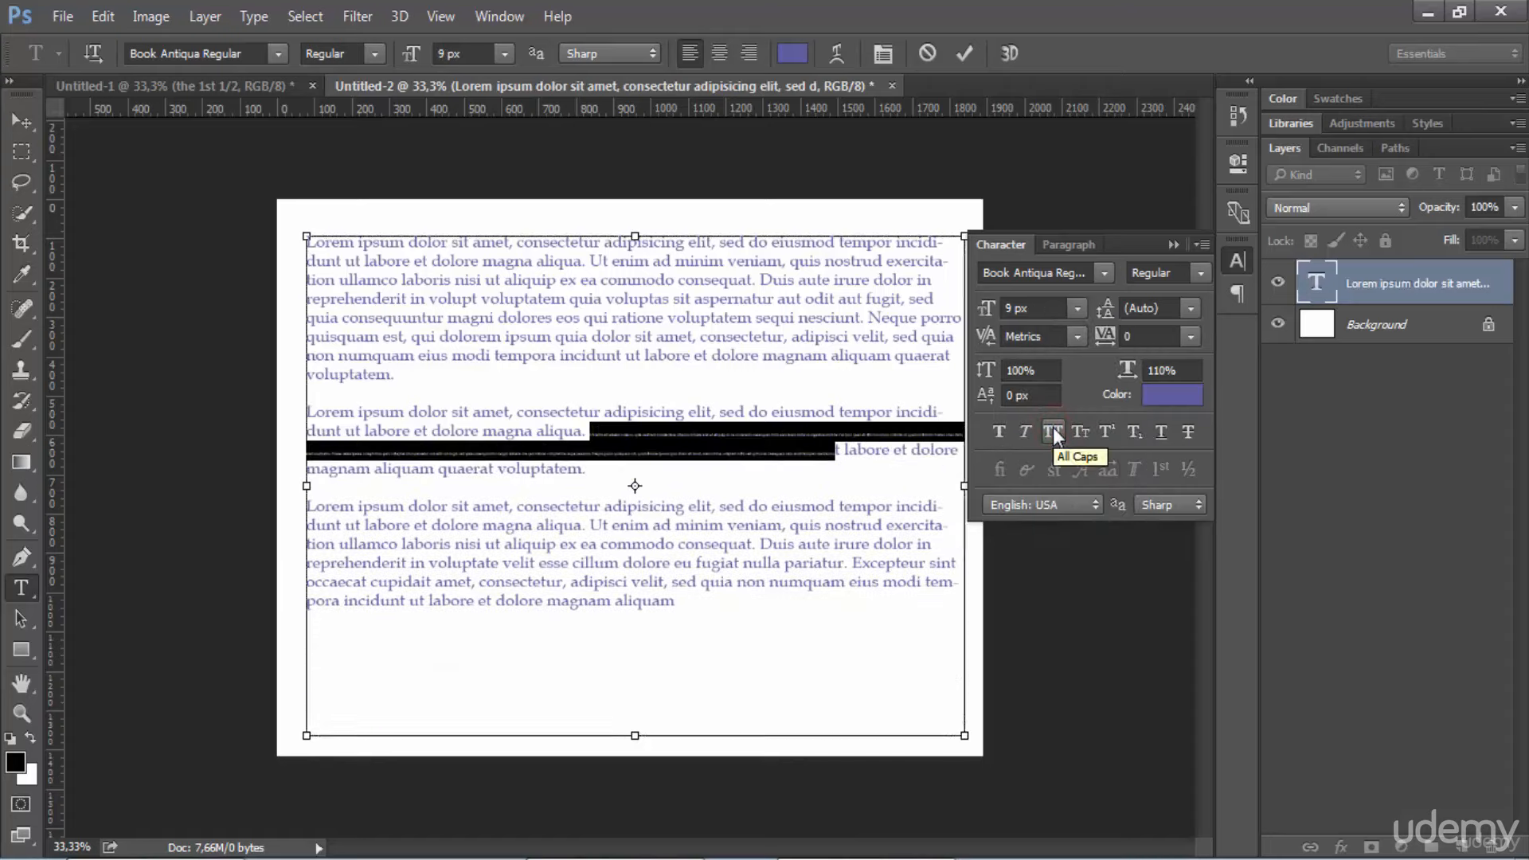
key(ctrl+z)
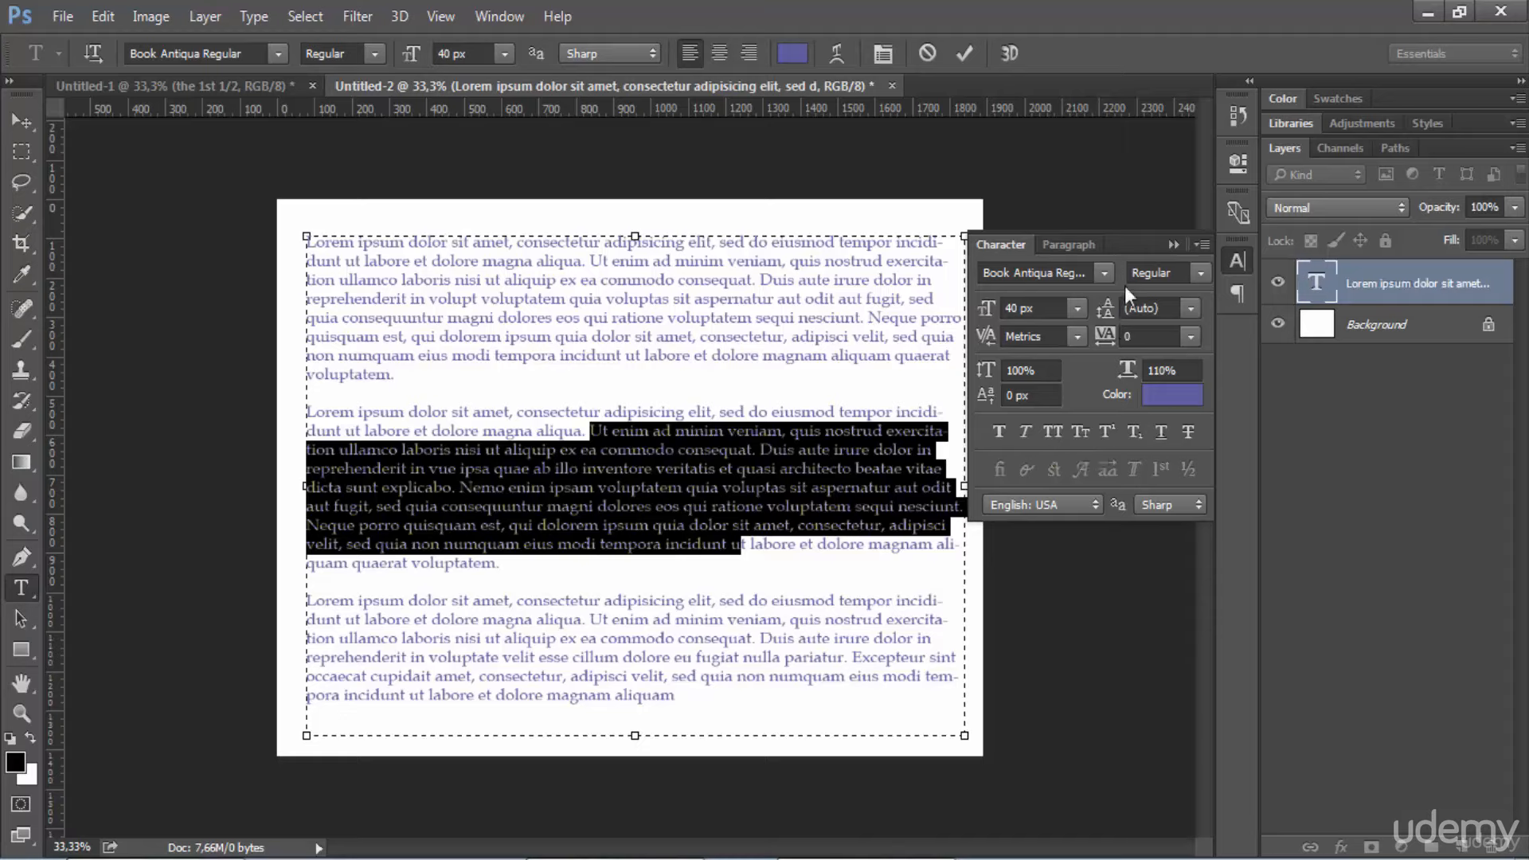
Step: Show the paragraph settings and place the text cursor inside the second paragraph with nothing selected
click(1054, 237)
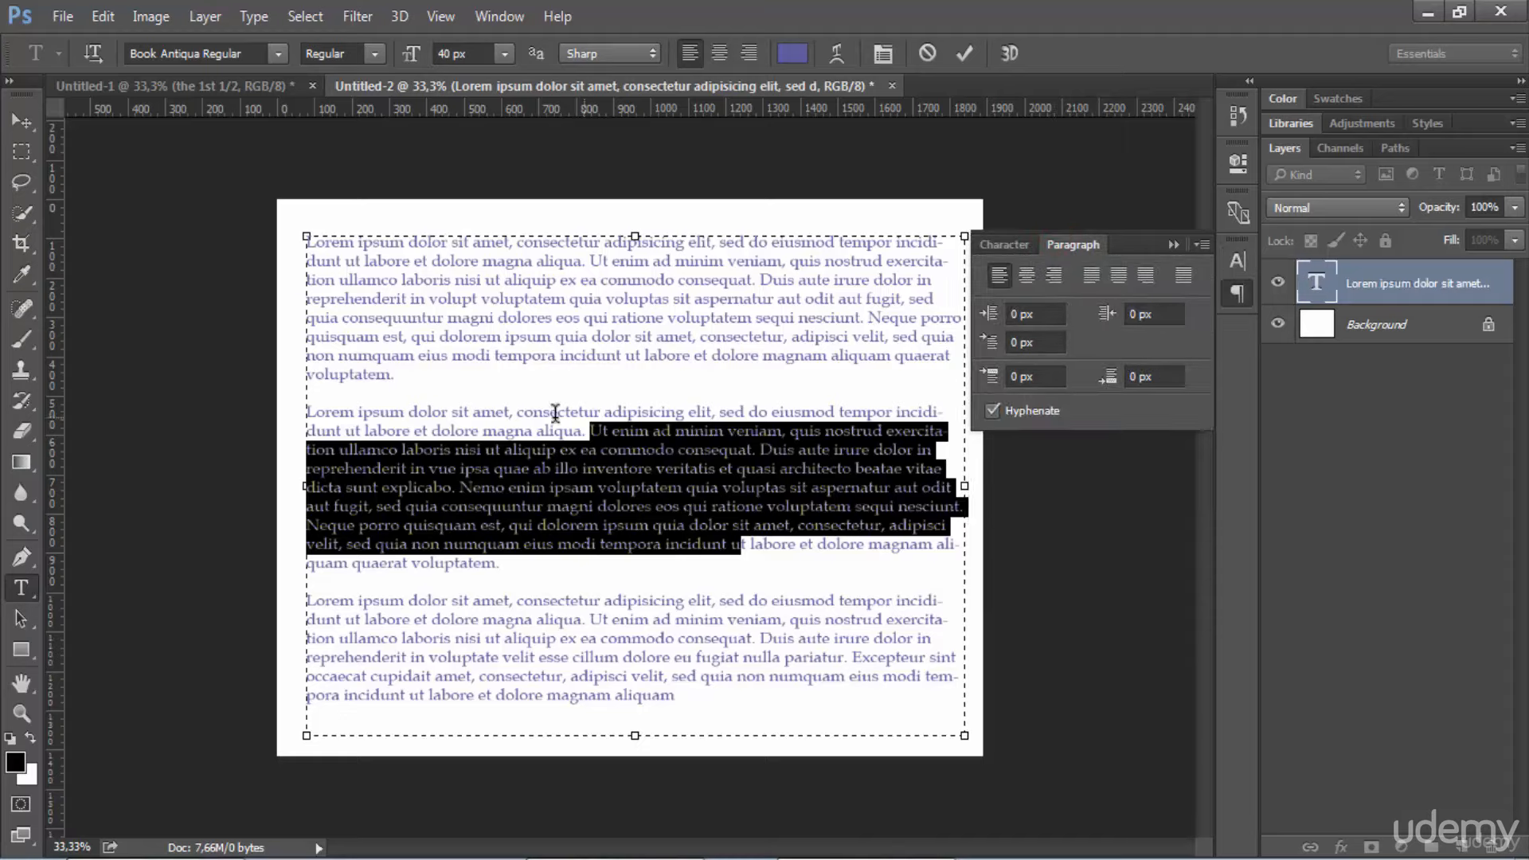
drag(308, 412, 538, 546)
click(566, 474)
click(477, 496)
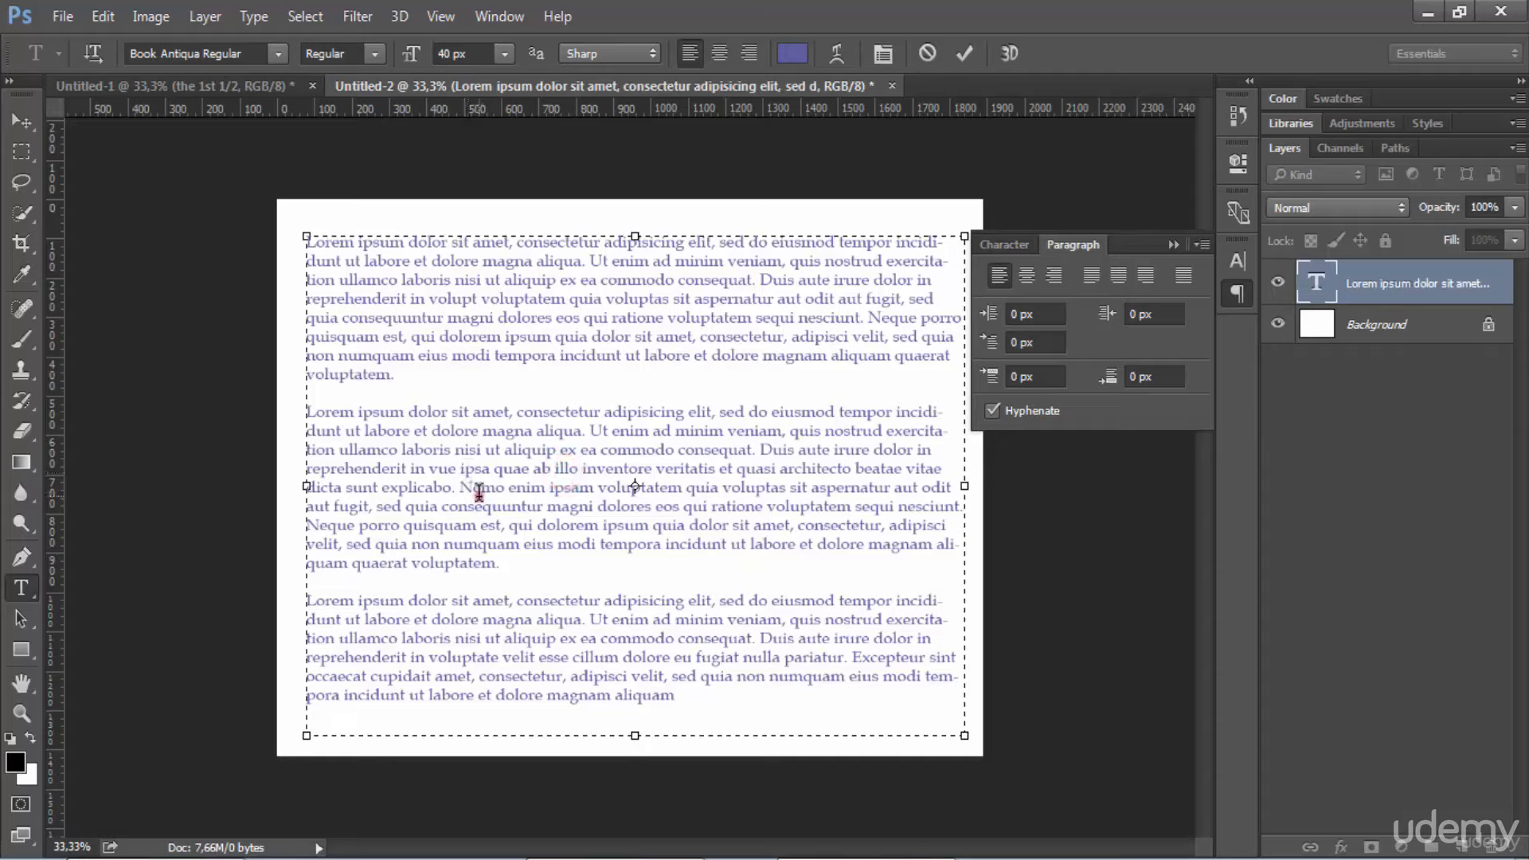
click(479, 531)
click(741, 499)
click(808, 453)
click(557, 425)
click(642, 462)
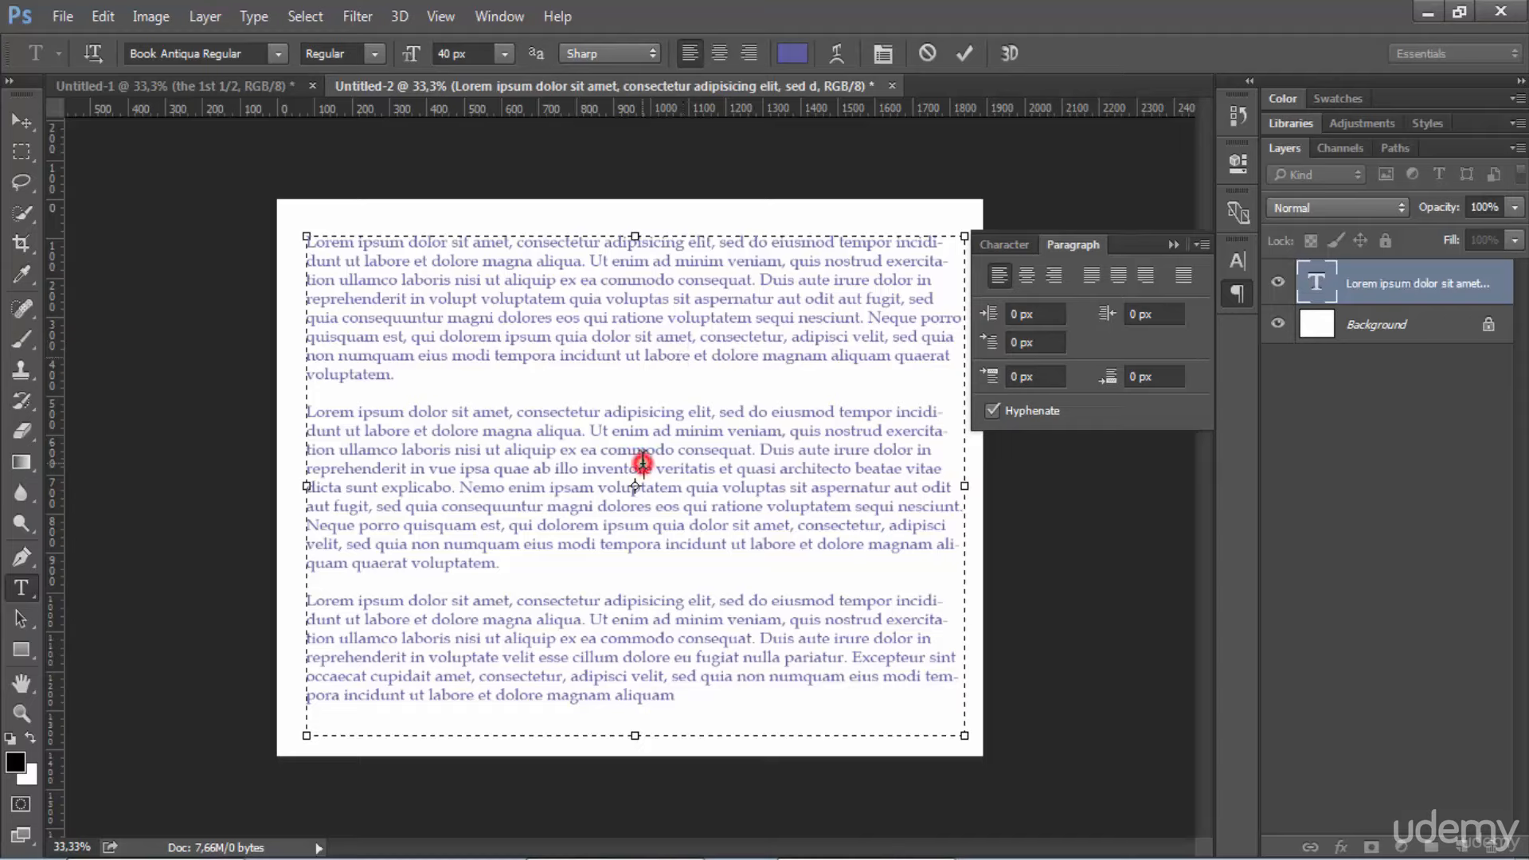
Step: Try centre and right alignment on the second paragraph, and set it back to left alignment
click(1027, 274)
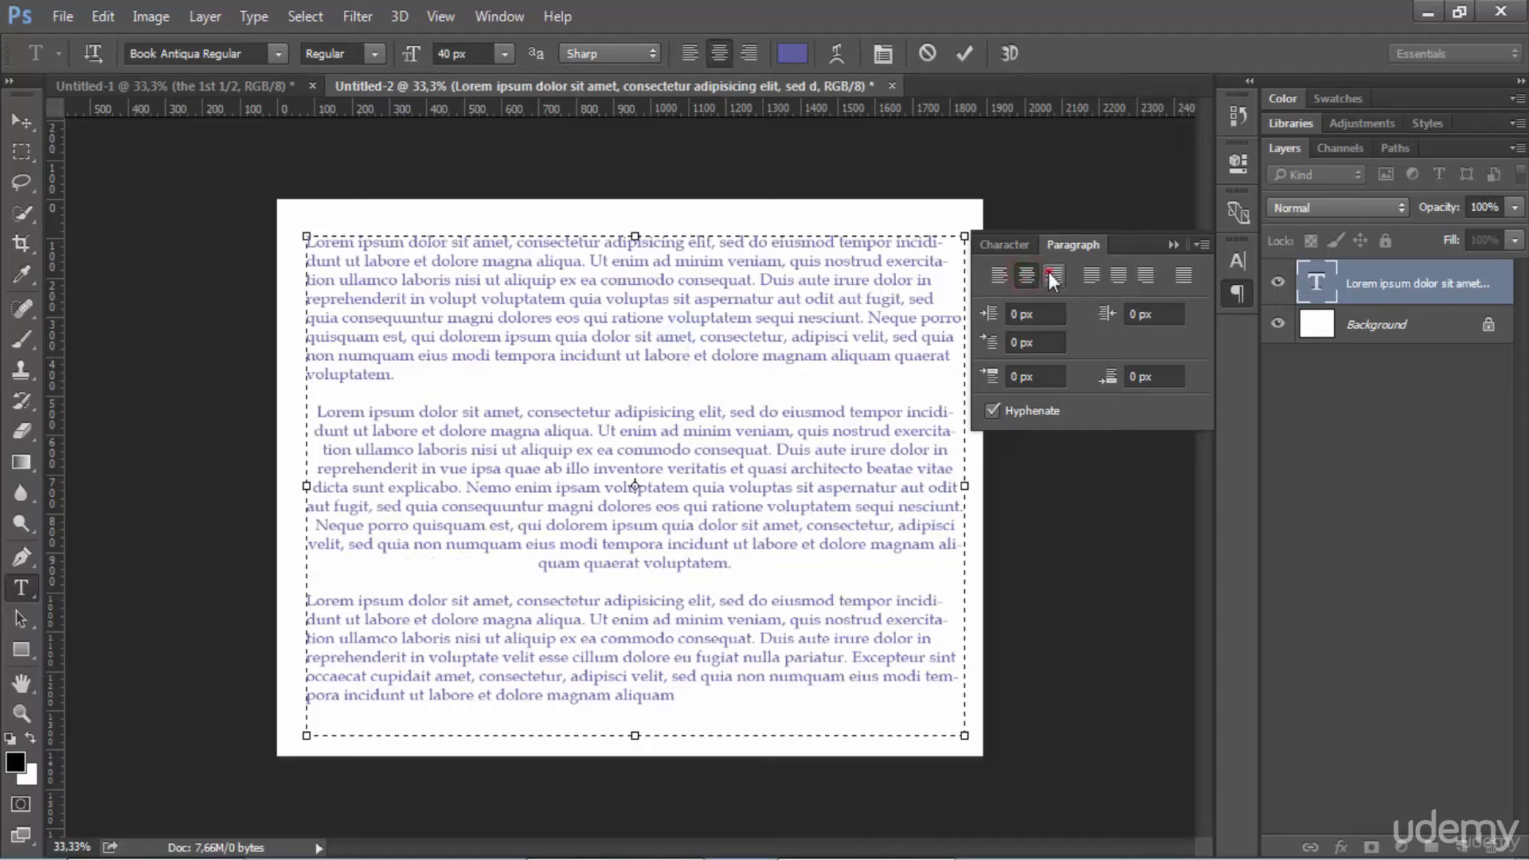
click(1053, 275)
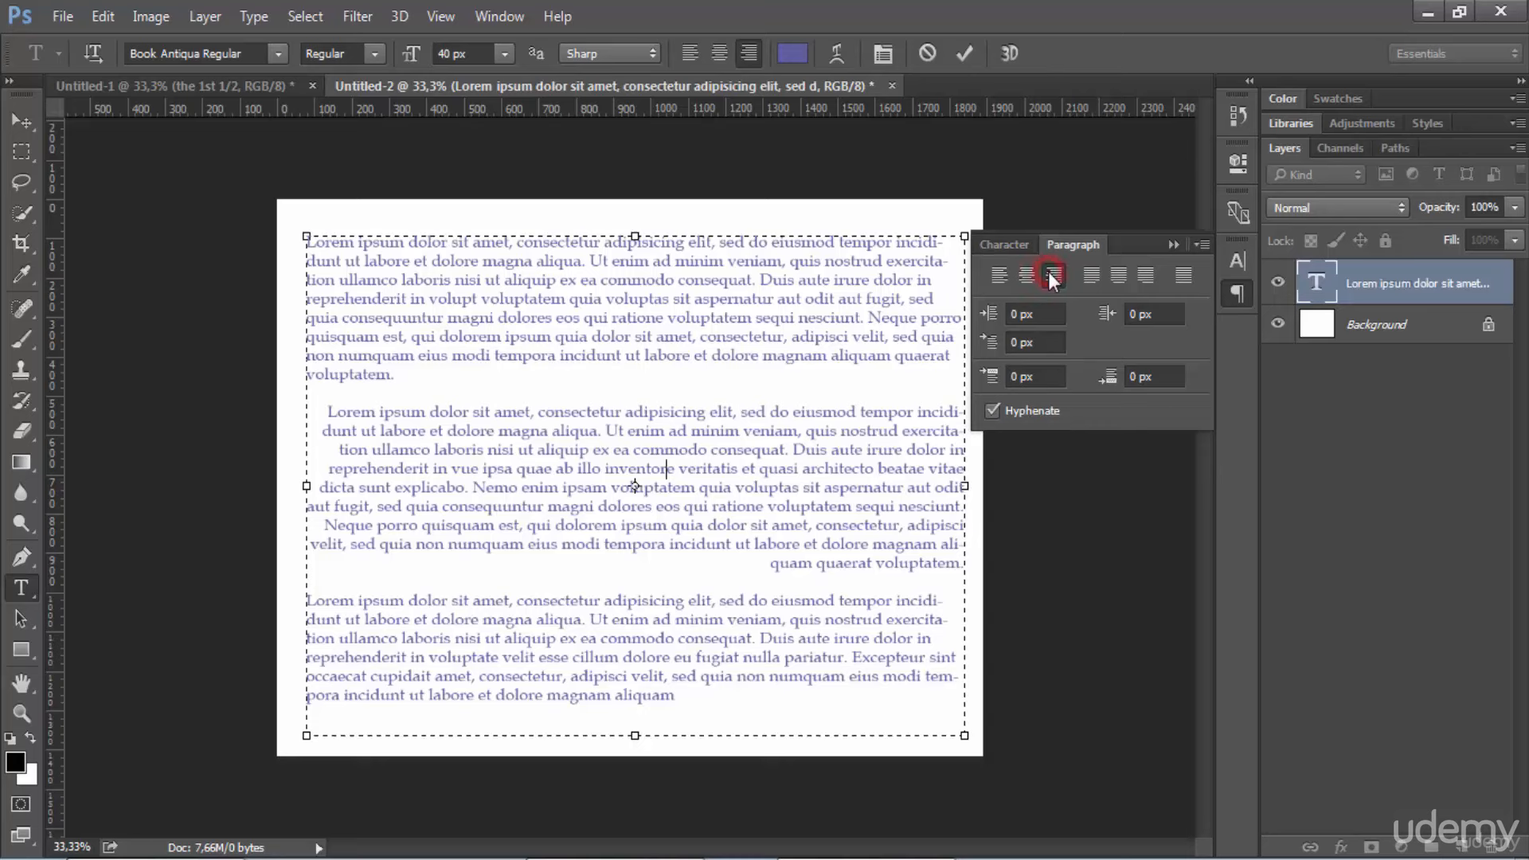
click(1007, 276)
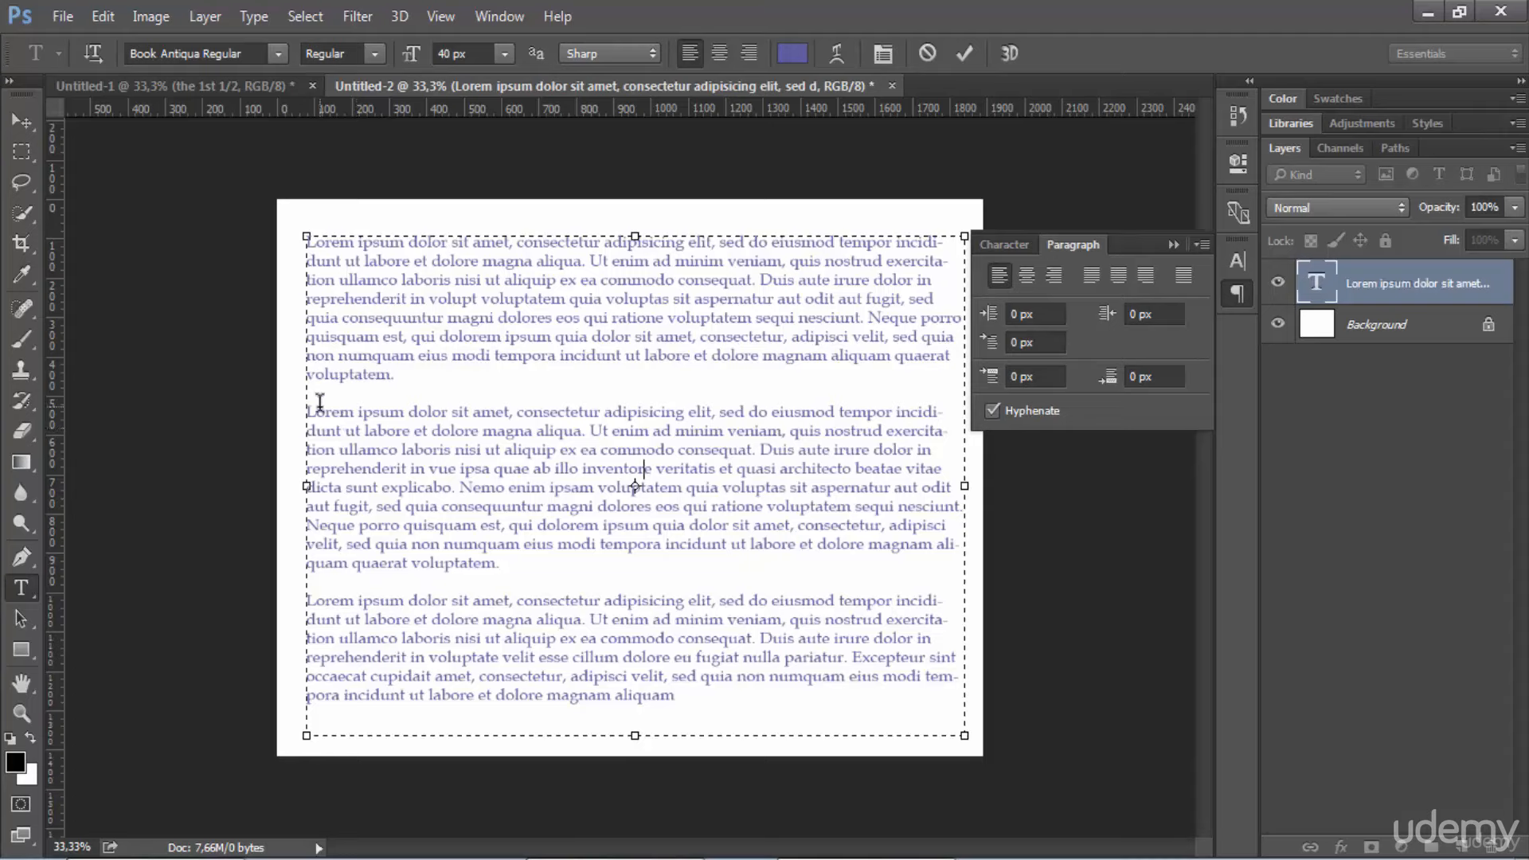
Step: Select the whole second paragraph, try centre and right alignment on it, and return it to left alignment with nothing selected
drag(311, 412, 500, 564)
click(1028, 273)
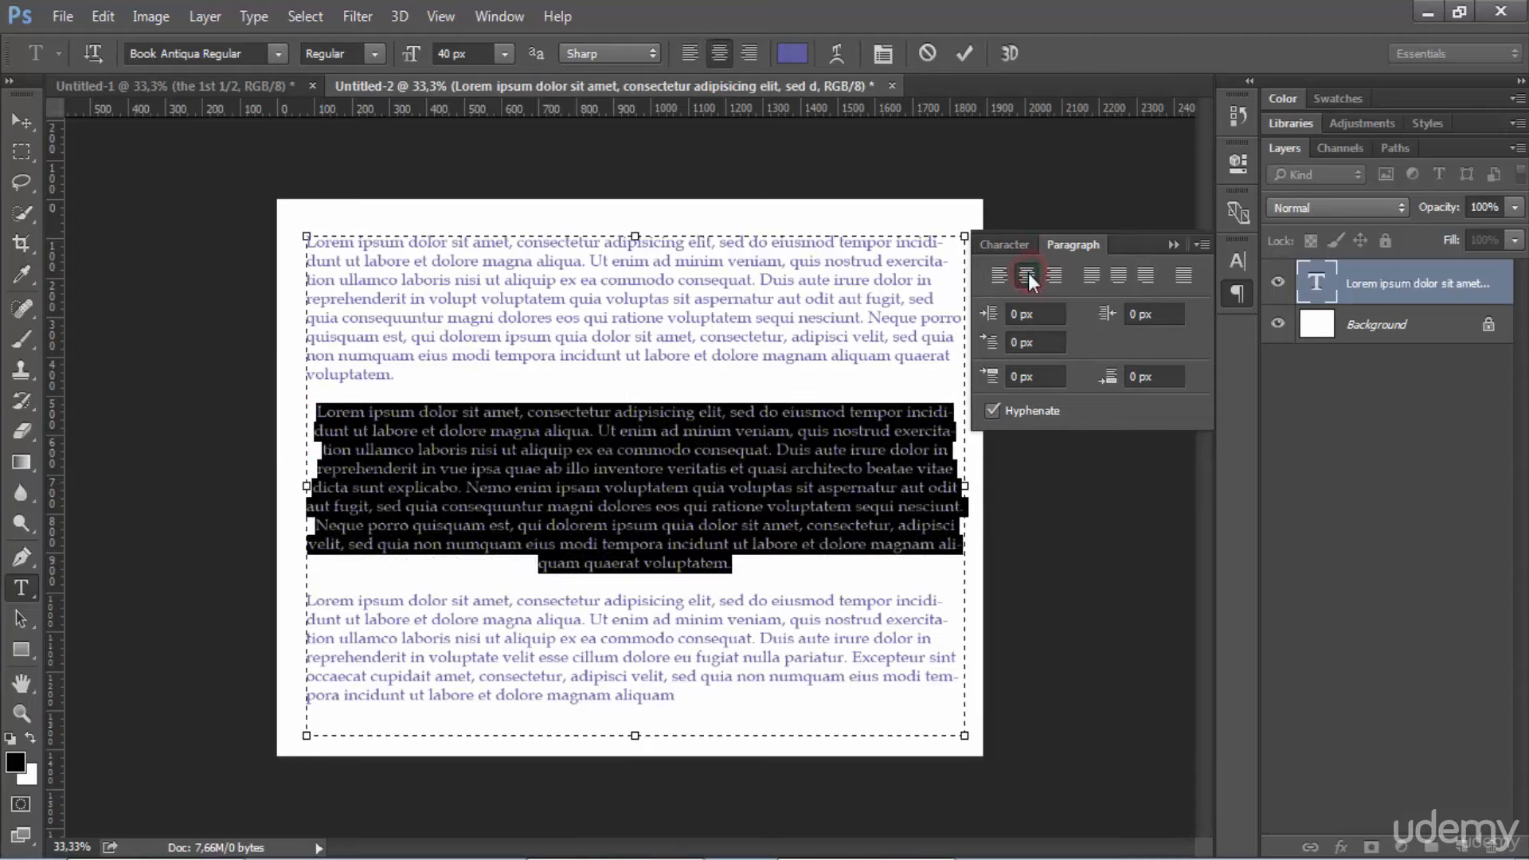
click(1044, 273)
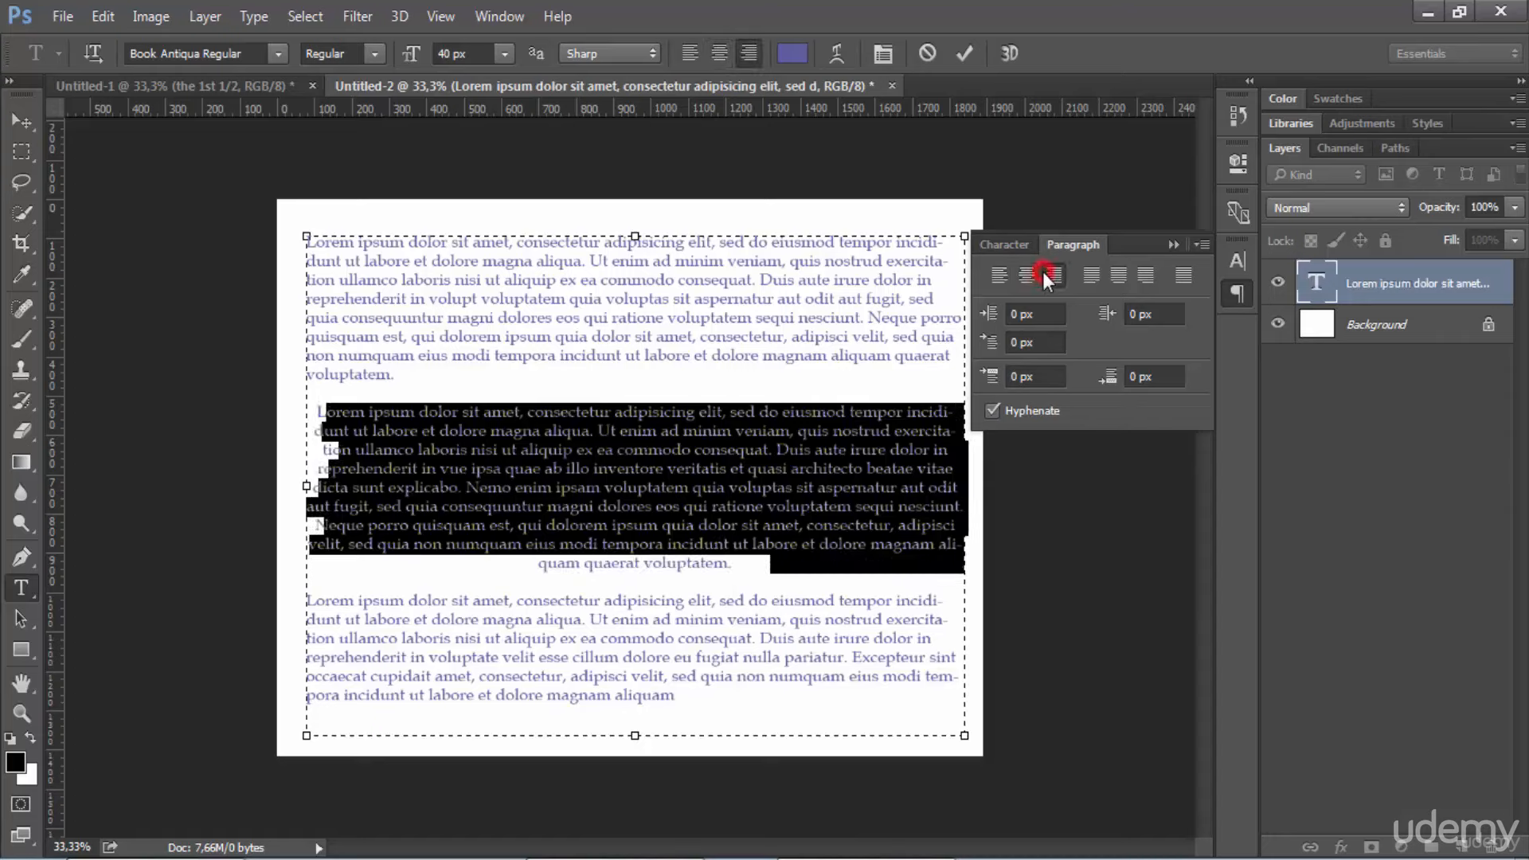
click(998, 273)
click(653, 446)
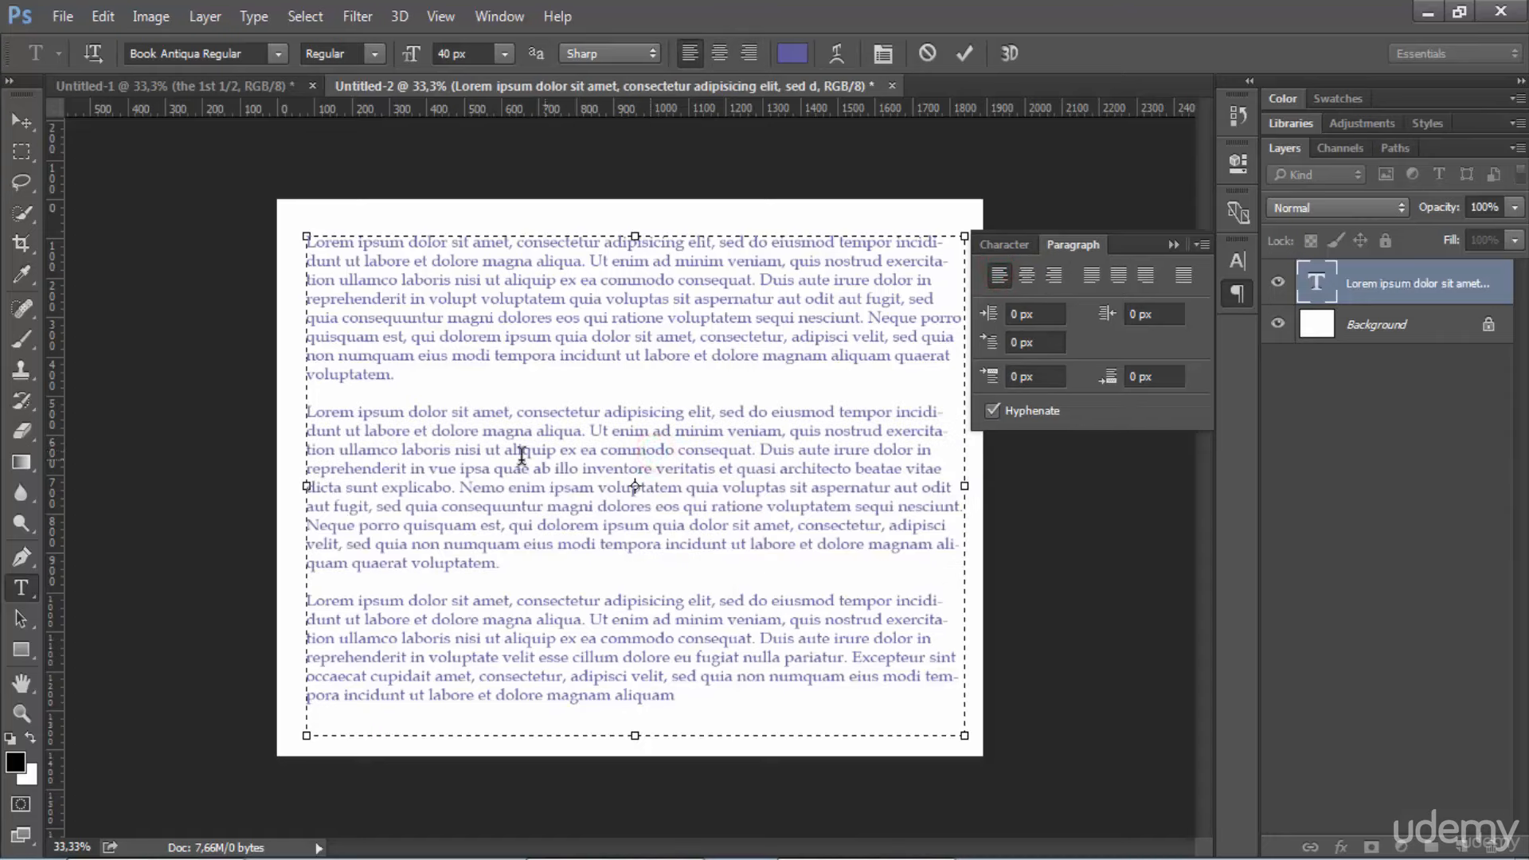
Step: Try centre and right alignment with only the middle lines of the second paragraph selected, restore left alignment, and deselect the text
drag(522, 450, 709, 506)
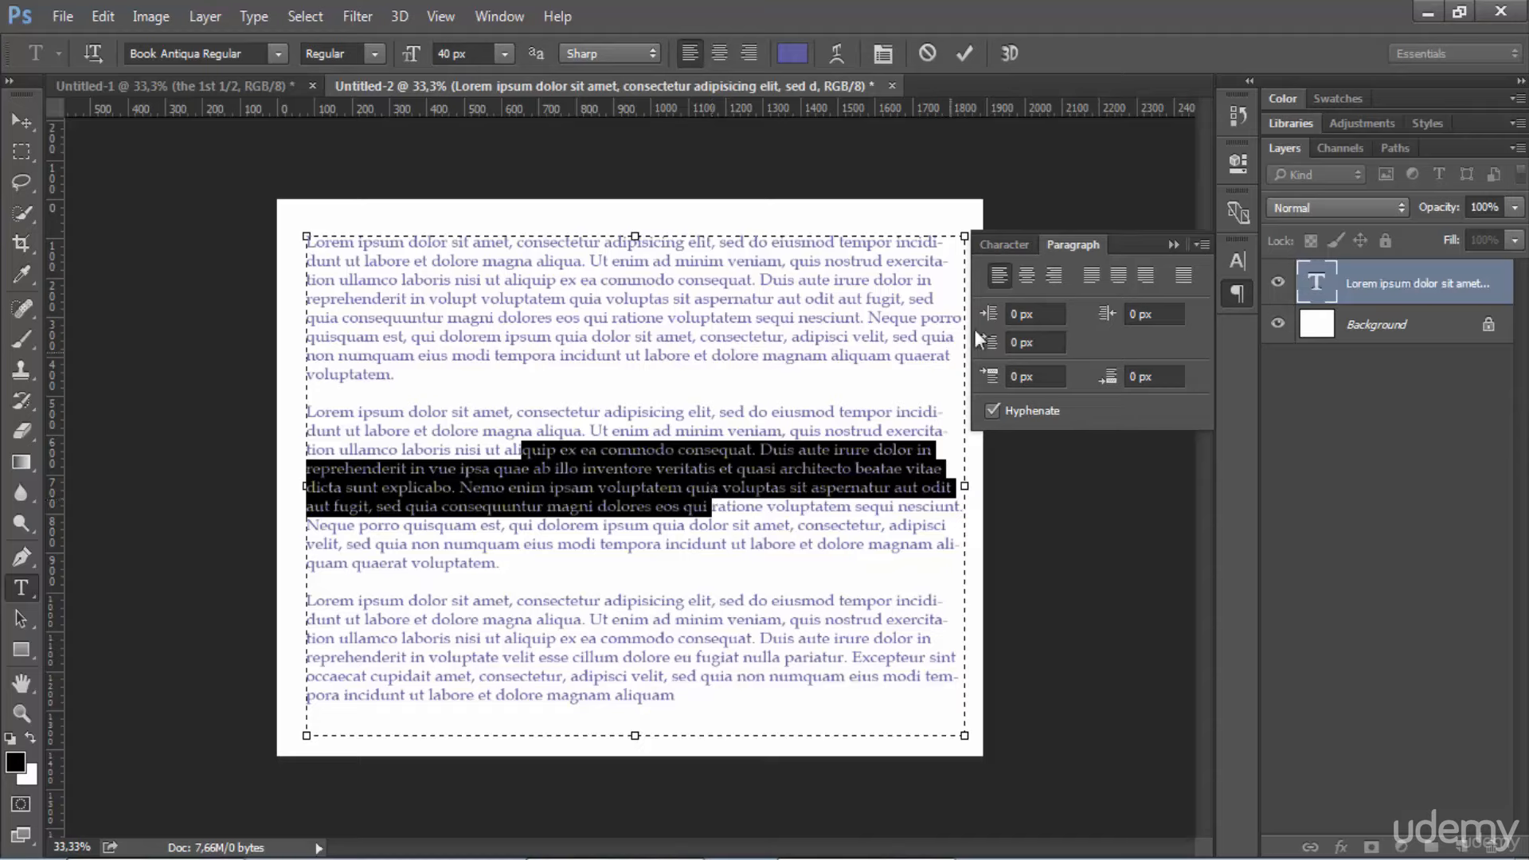
click(1029, 273)
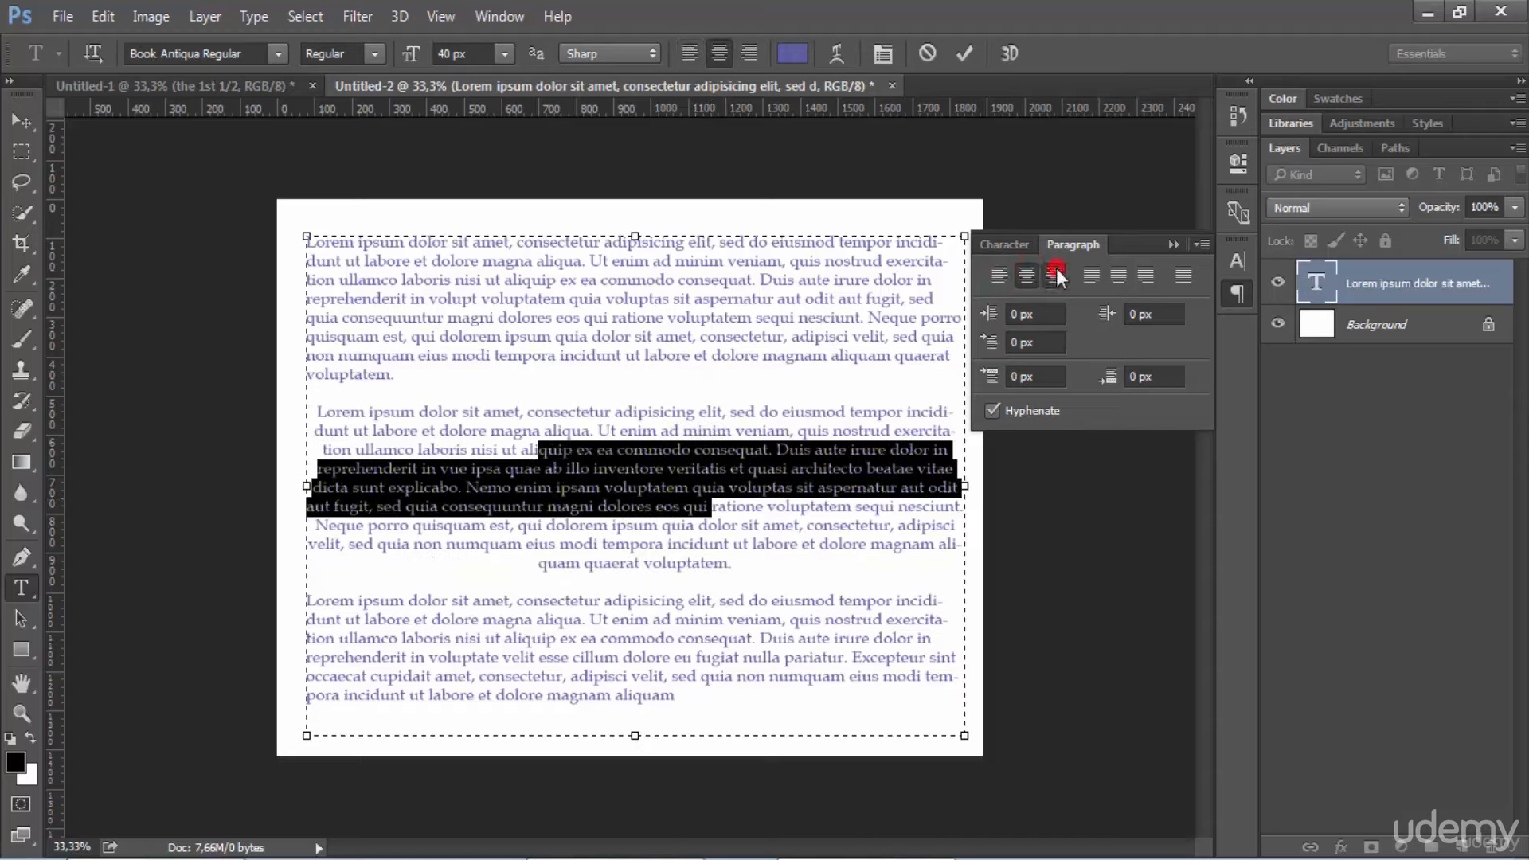
click(1056, 269)
click(997, 277)
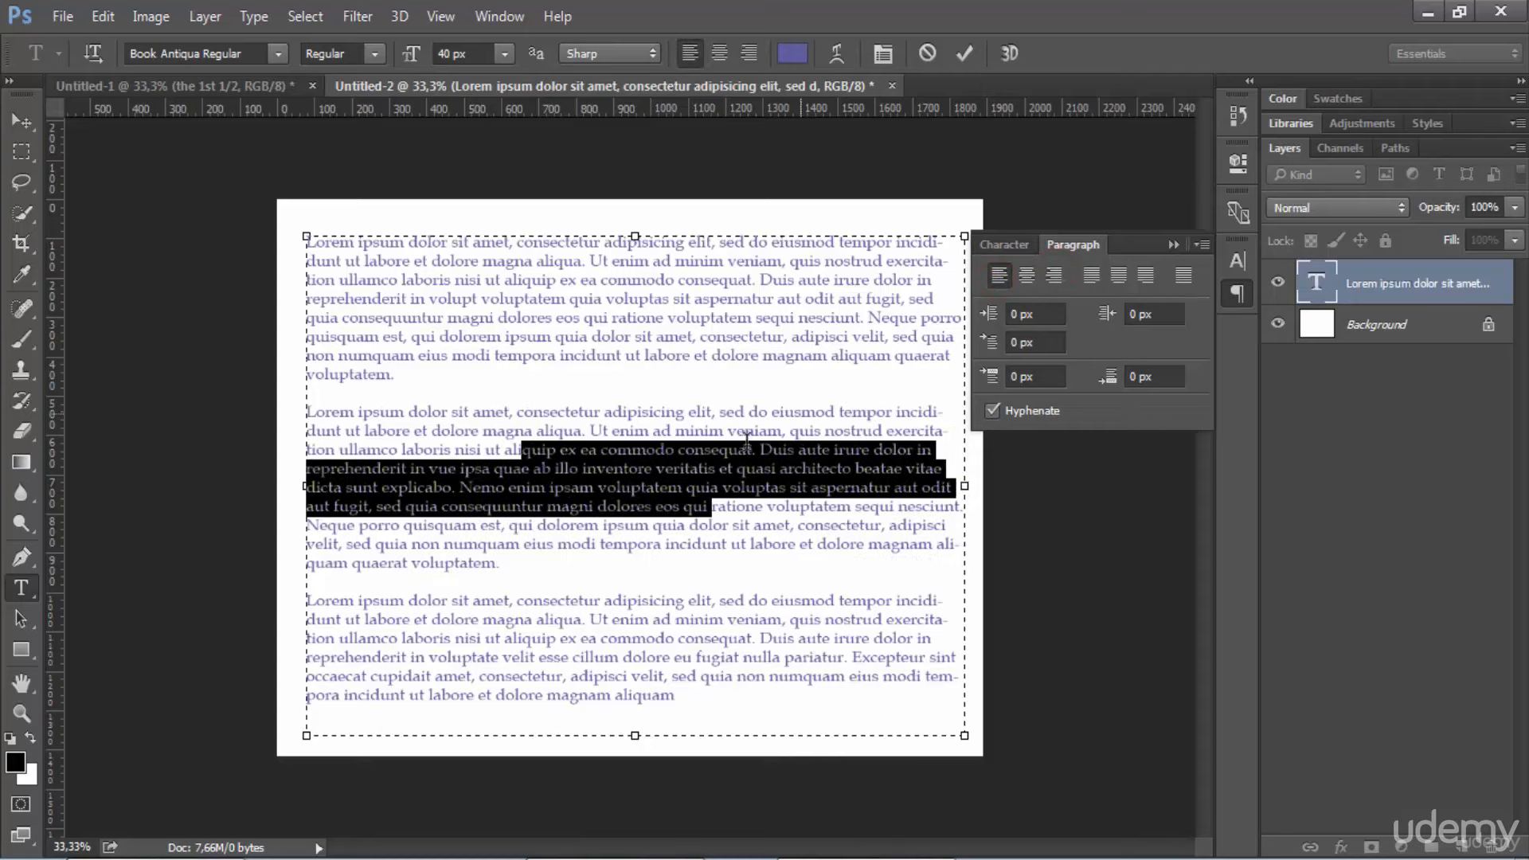
click(677, 480)
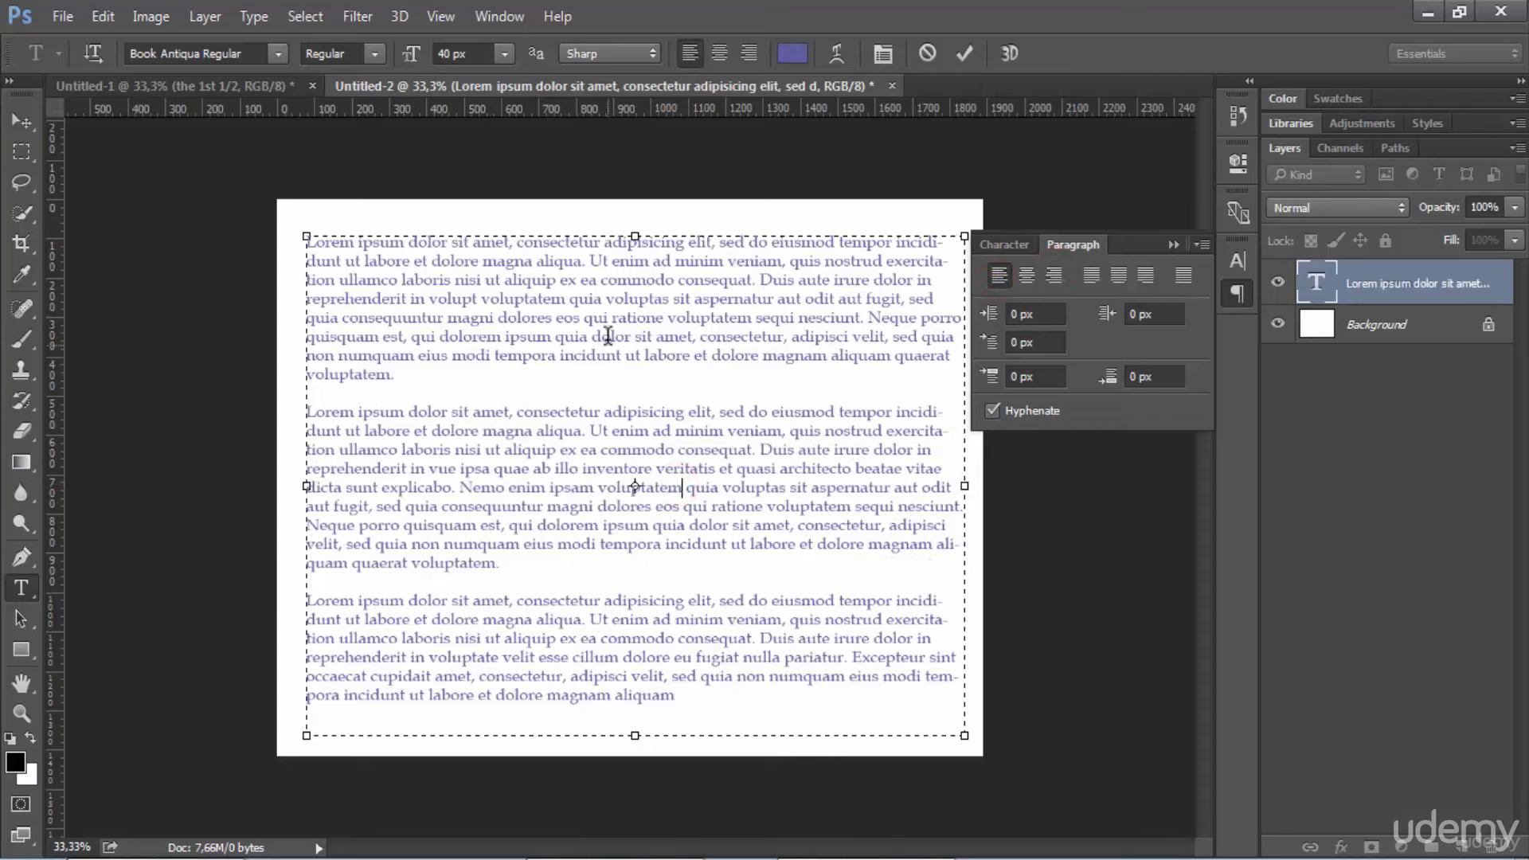
Step: Select from the end of the first paragraph into the second, try centre and right alignment on both, and restore left alignment
drag(579, 335, 688, 464)
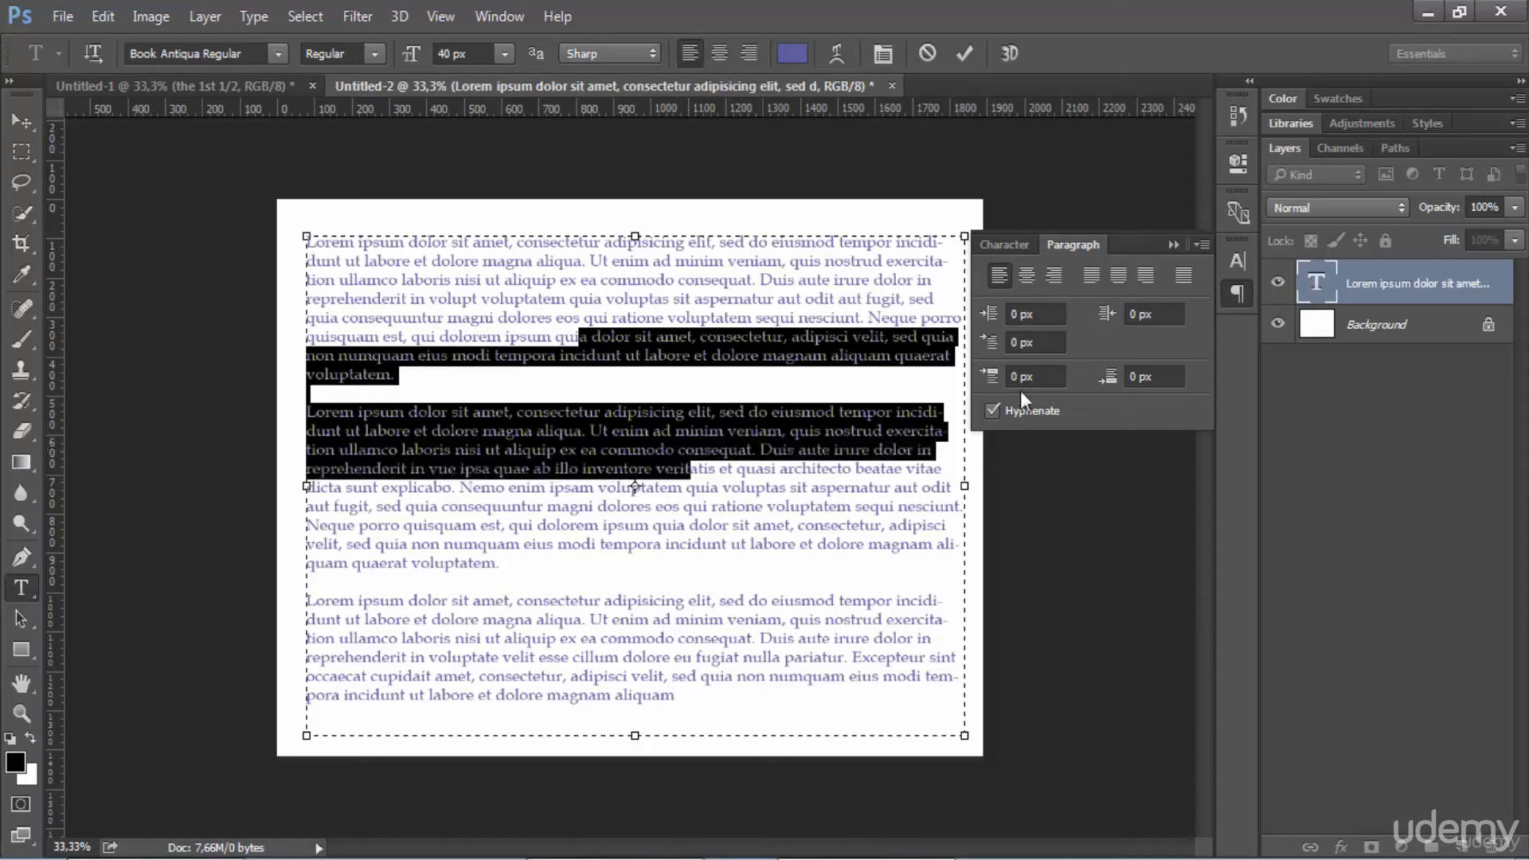
click(1027, 277)
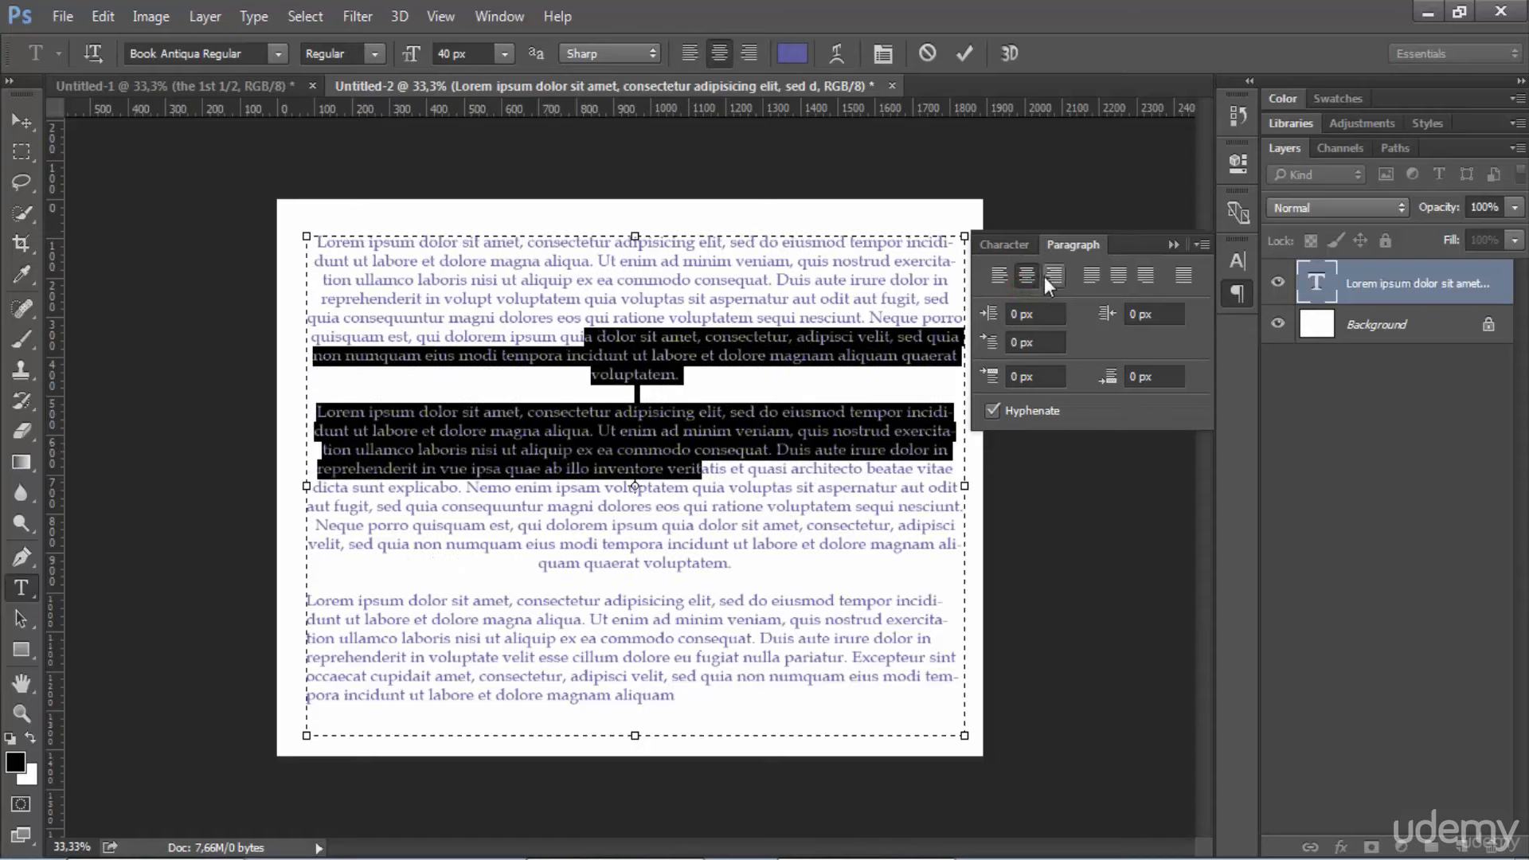
click(1046, 275)
click(992, 275)
click(748, 442)
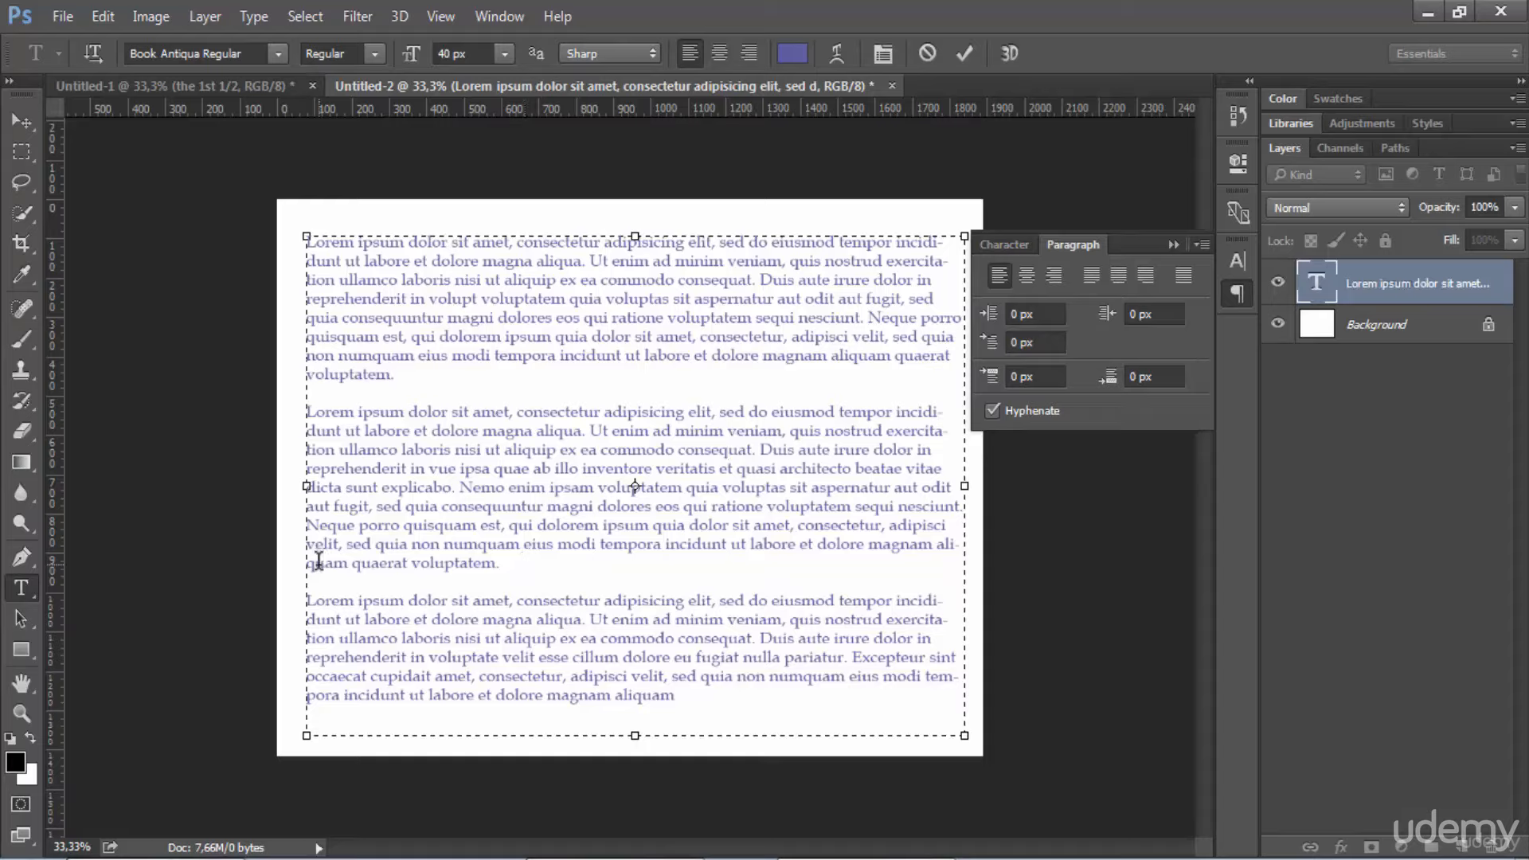
Step: Justify the second paragraph with its last line left-aligned, and turn off hyphenation for it
click(711, 491)
click(1084, 282)
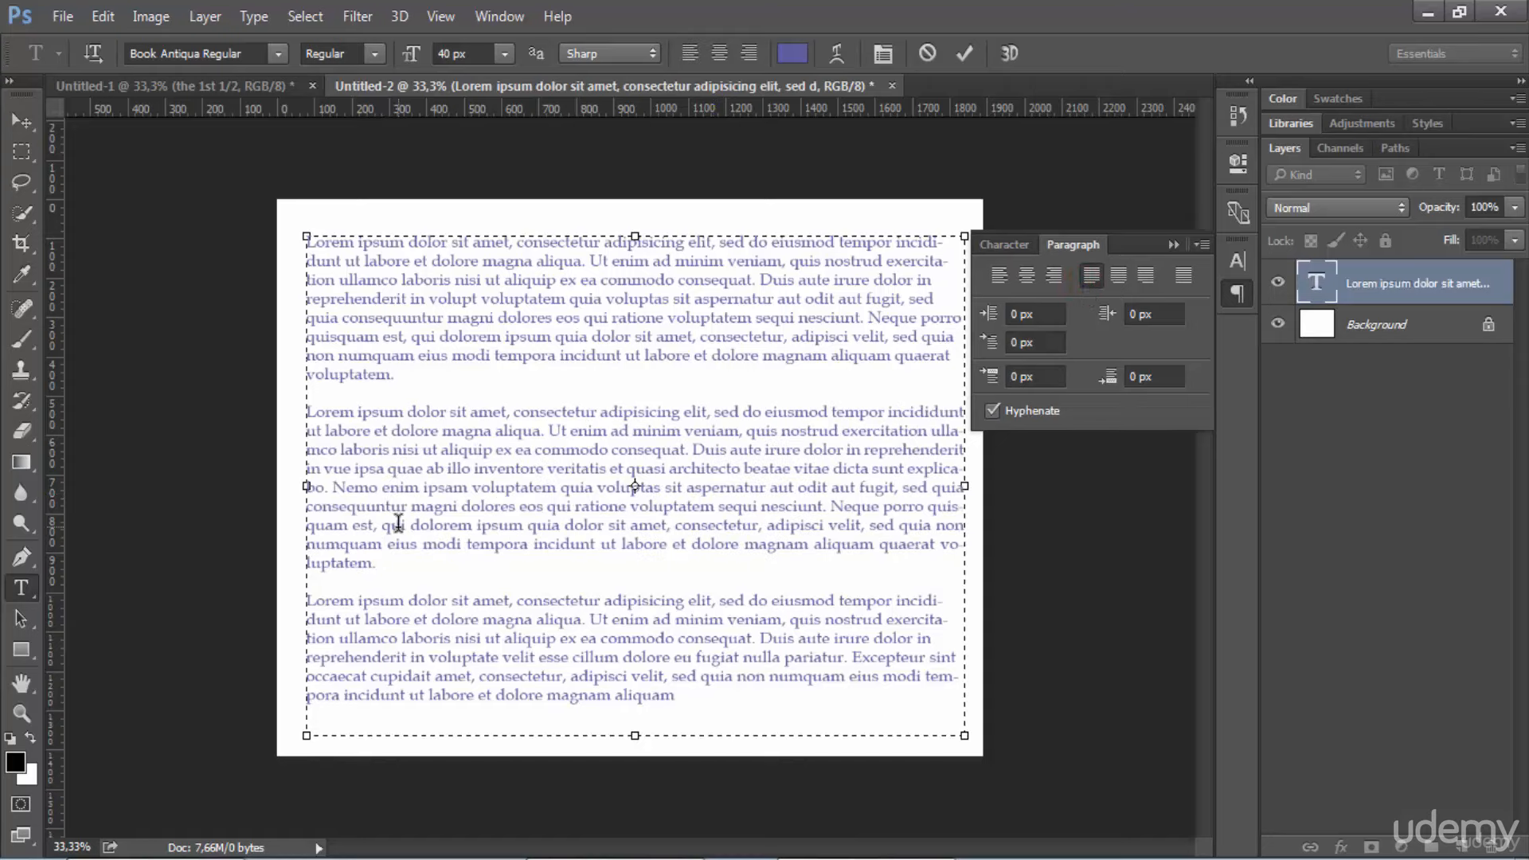
click(992, 410)
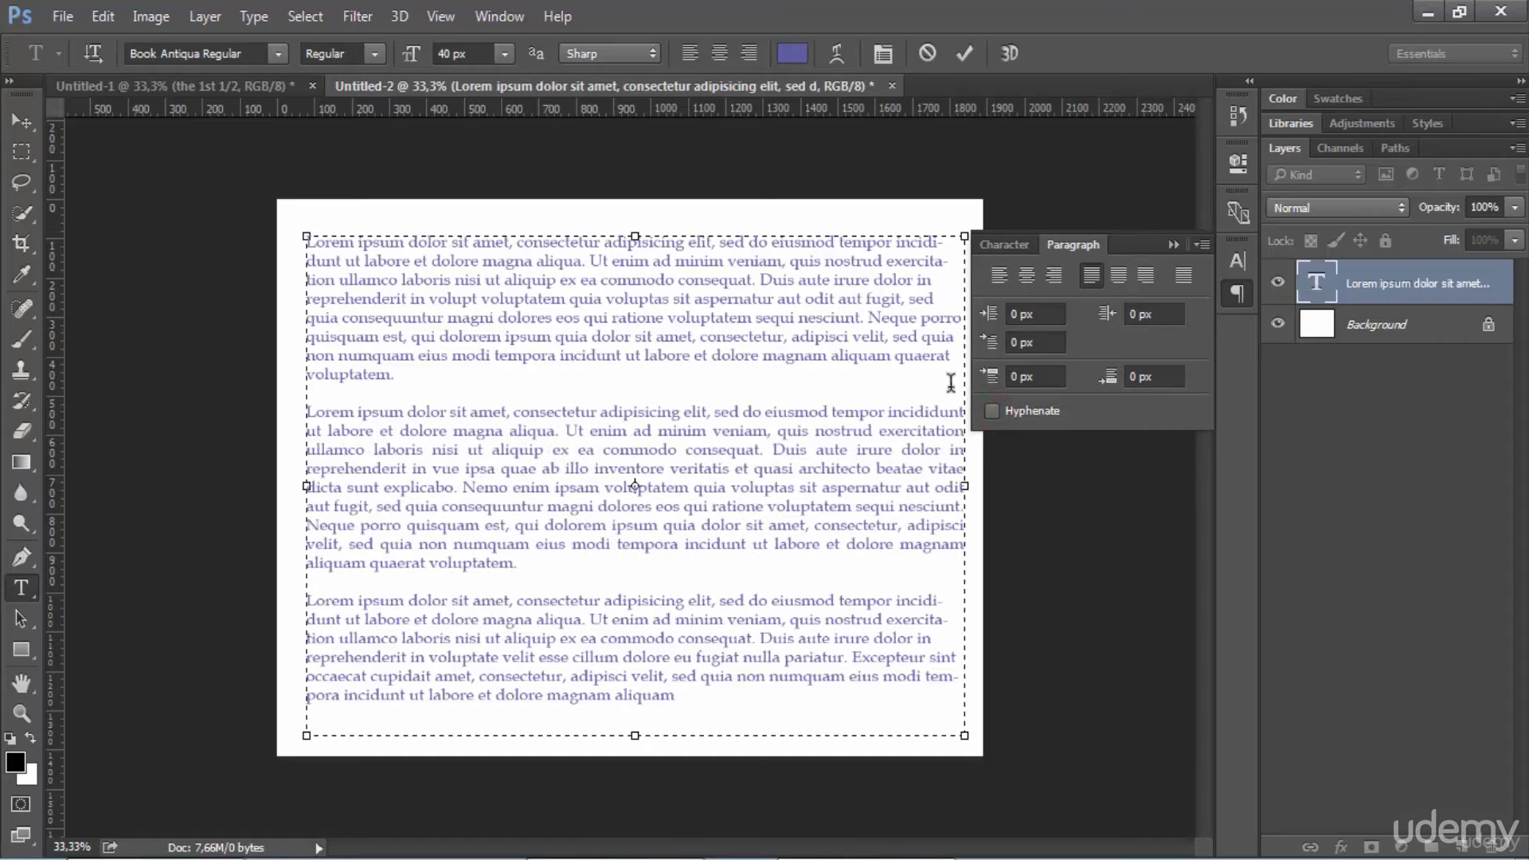
Step: Compare plain left alignment on the second paragraph, and return it to justified with the last line left-aligned
click(379, 446)
click(1000, 275)
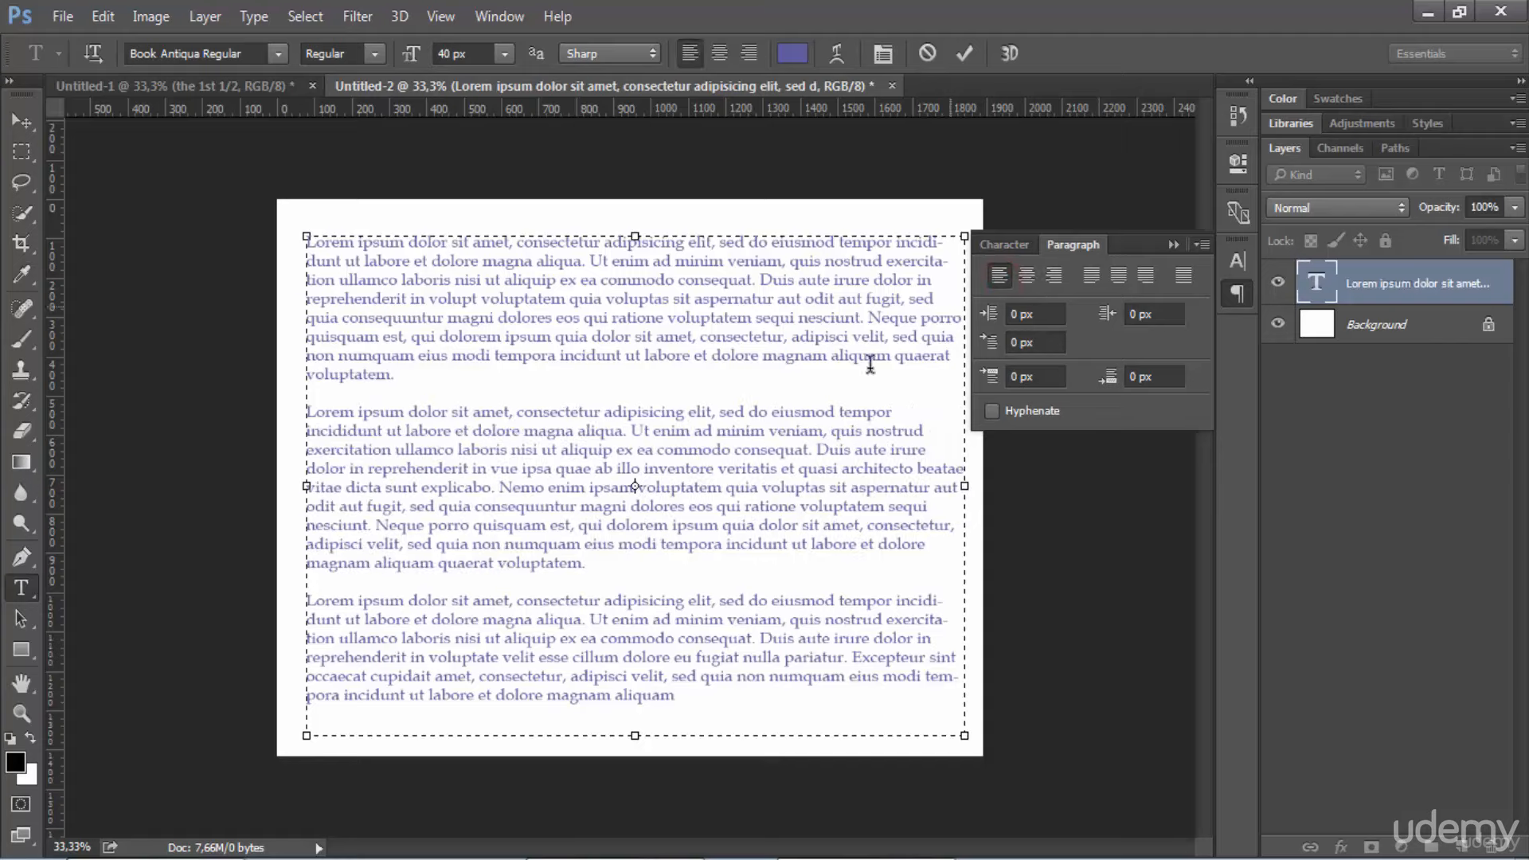
click(1089, 277)
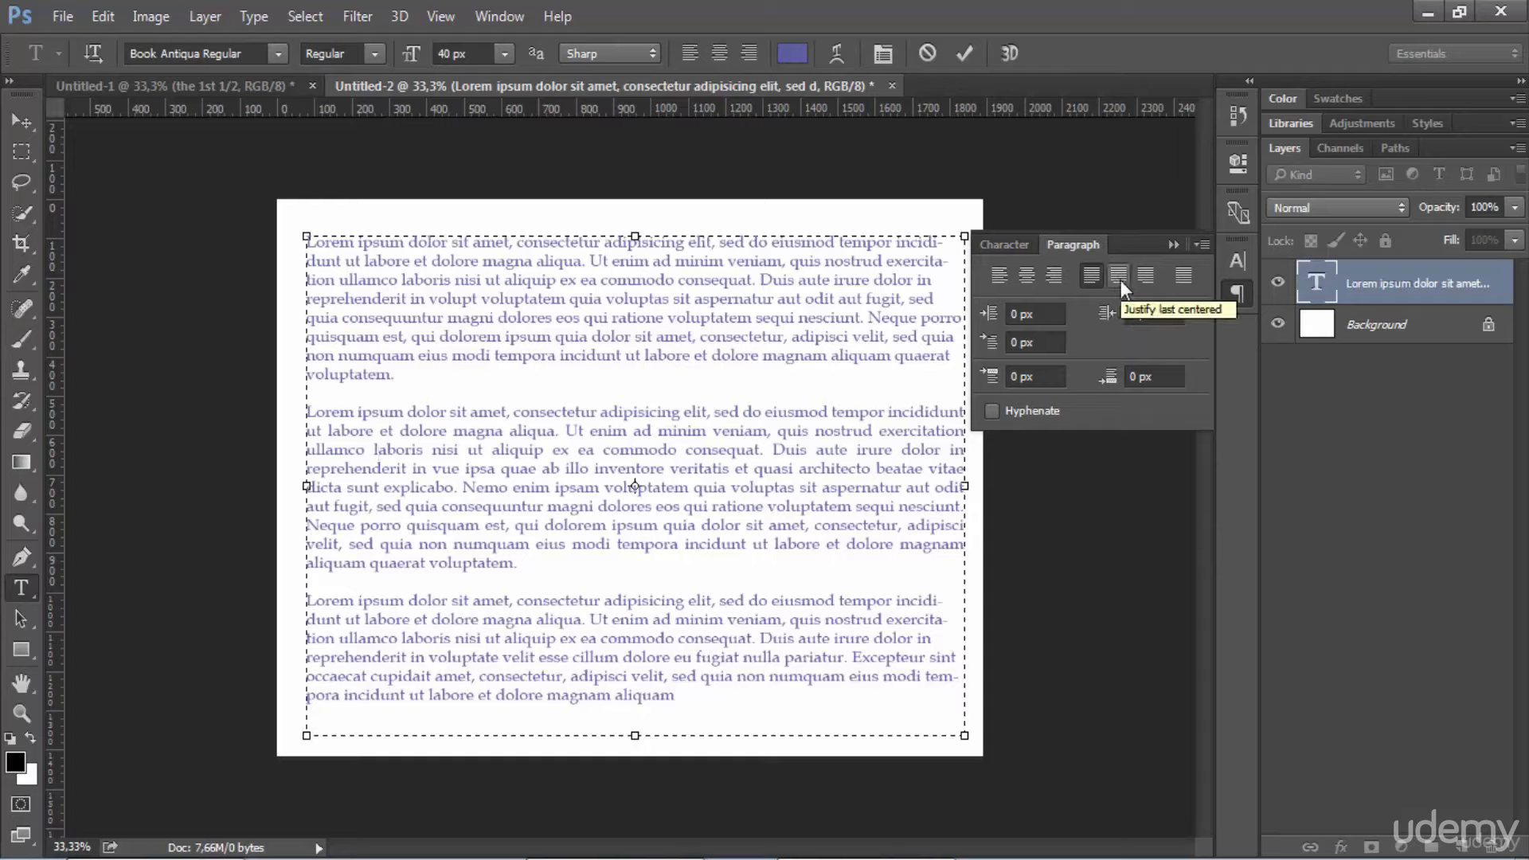
Step: Try justifying the second paragraph with its last line centred and right-aligned, and set the last line back to left
click(1119, 276)
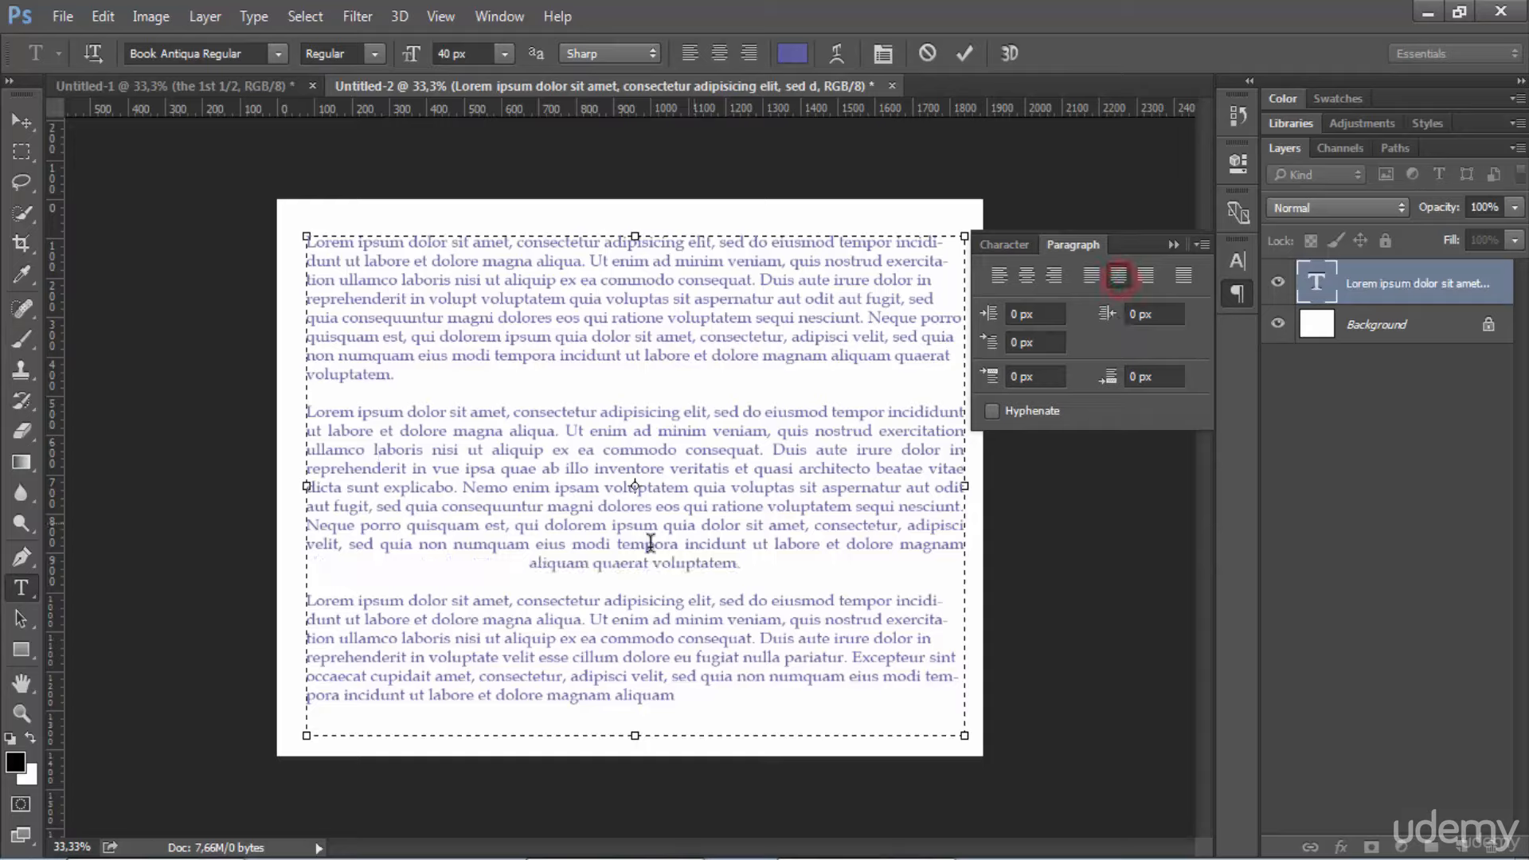
triple_click(534, 565)
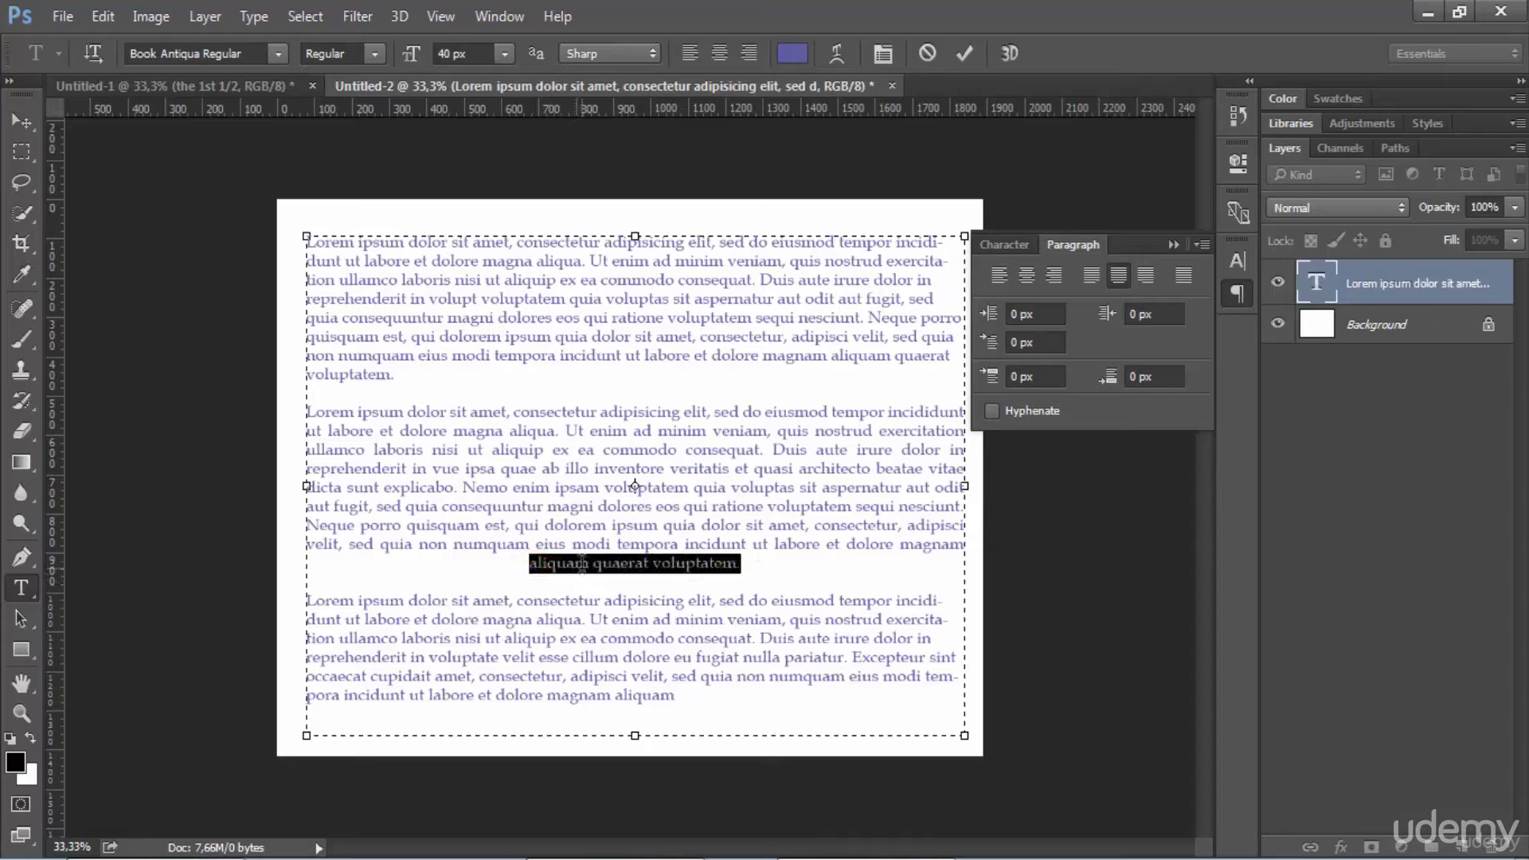
click(549, 565)
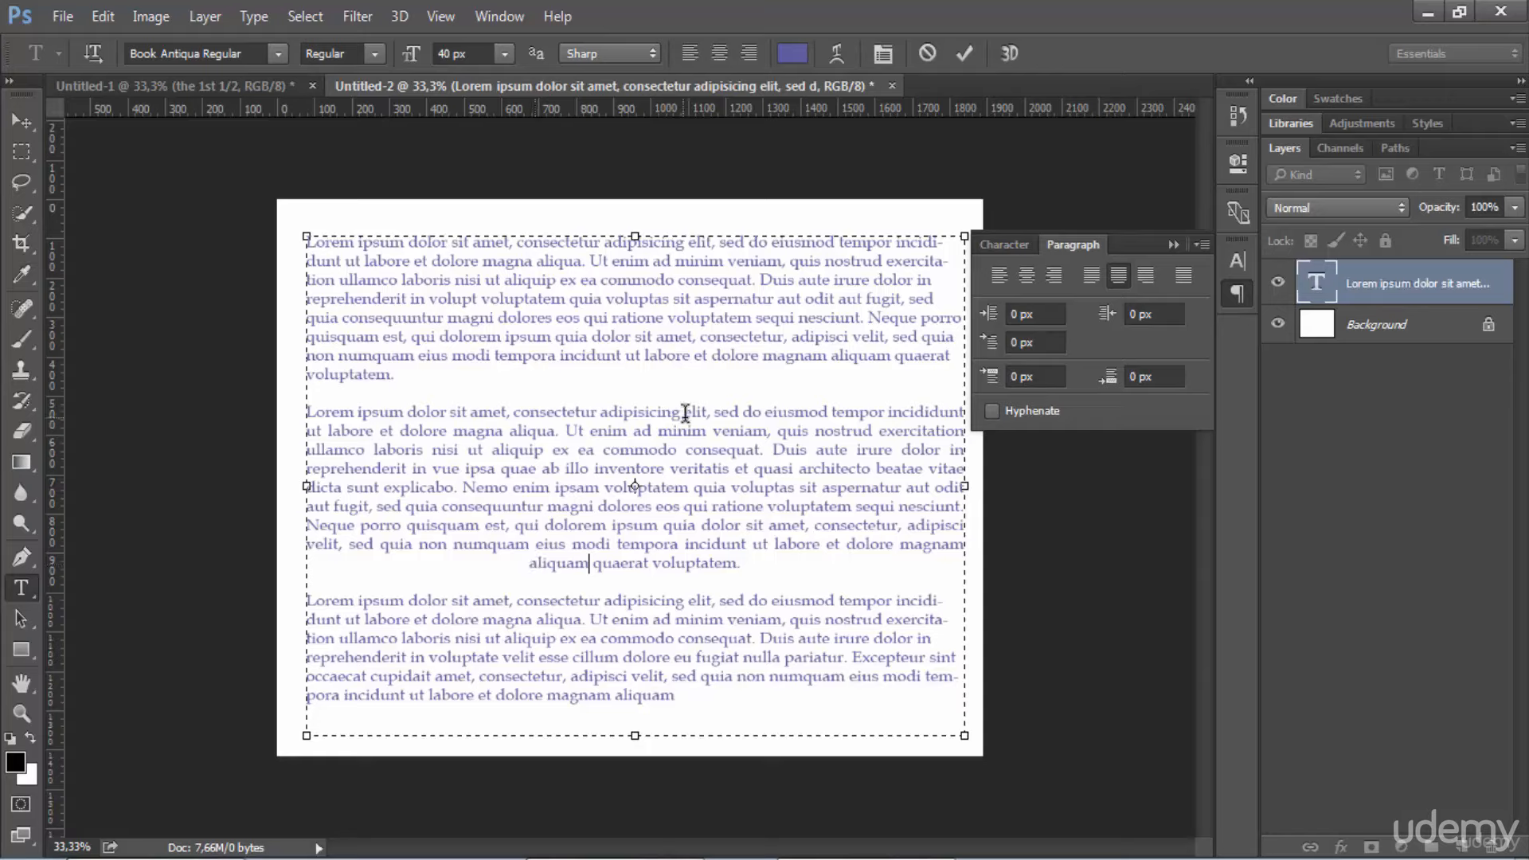
click(1144, 273)
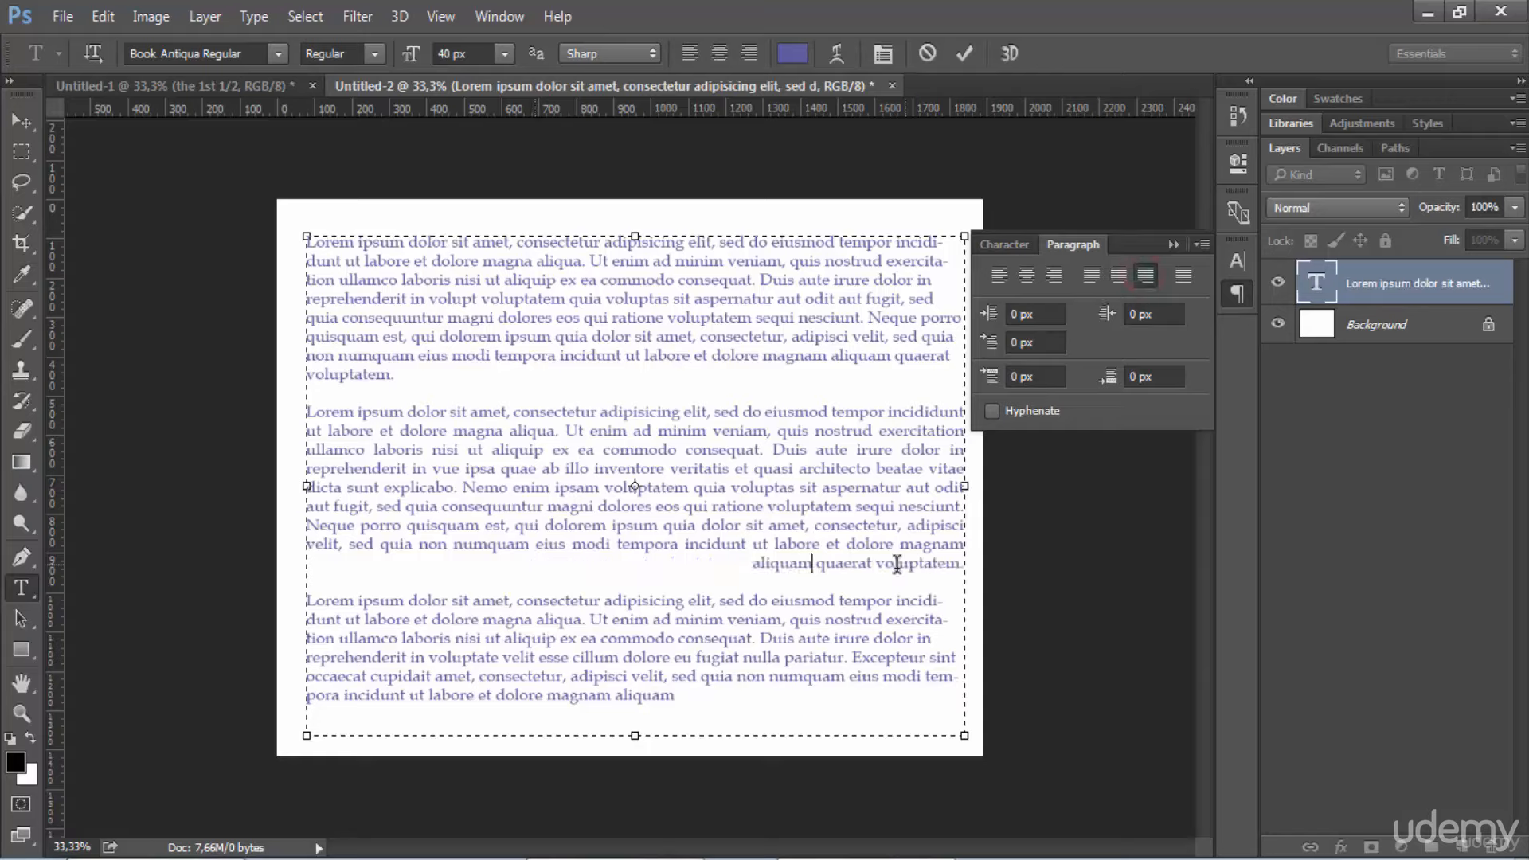
click(1089, 275)
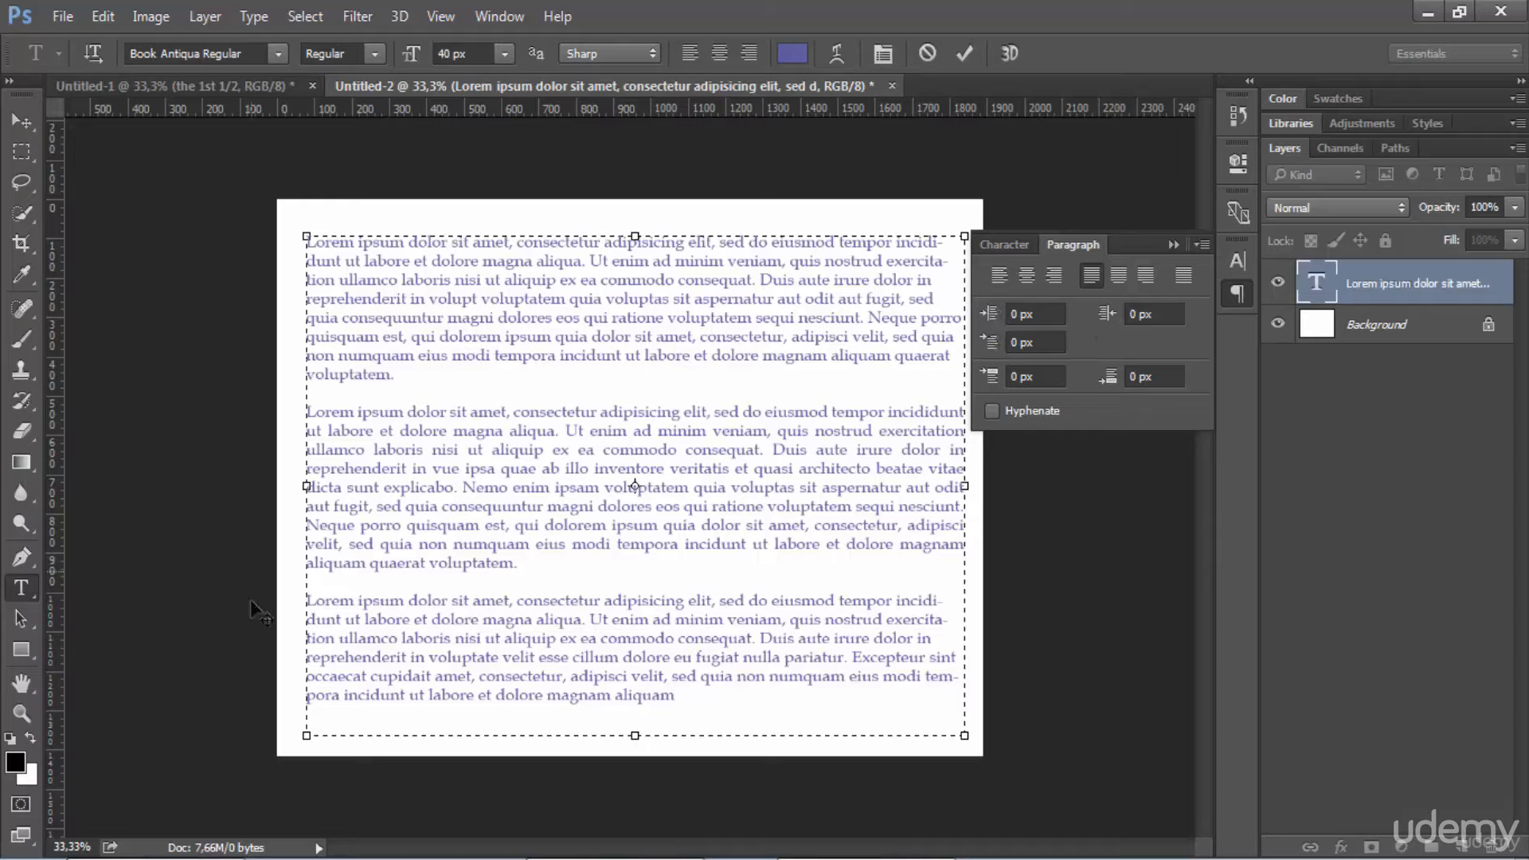
Step: Enlarge the text box from its upper-left corner to about 1779 × 1282 px and place the text cursor in the second paragraph
click(309, 237)
drag(307, 237, 301, 232)
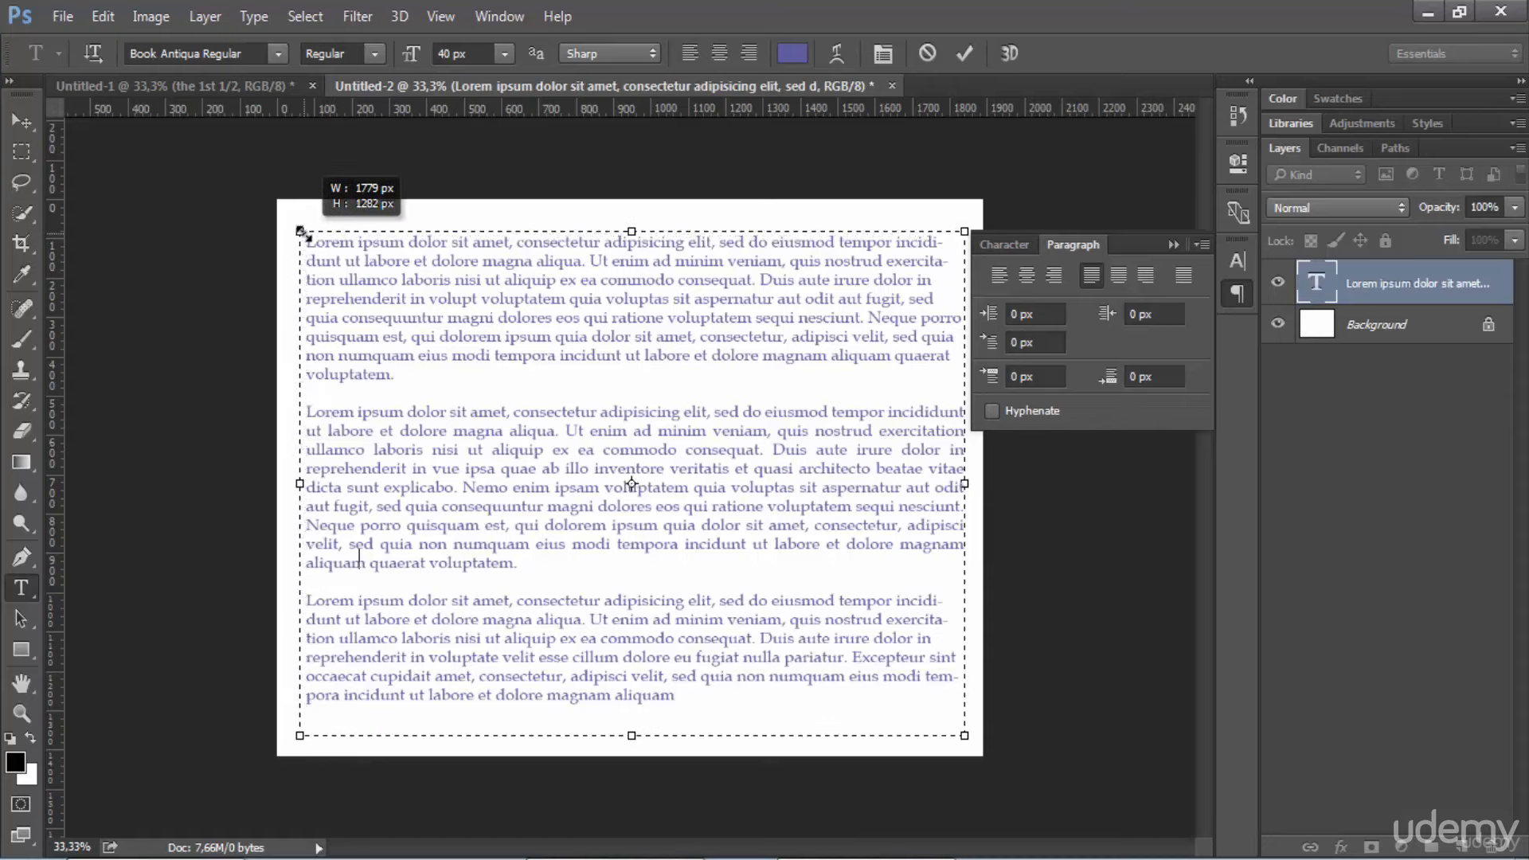
click(361, 467)
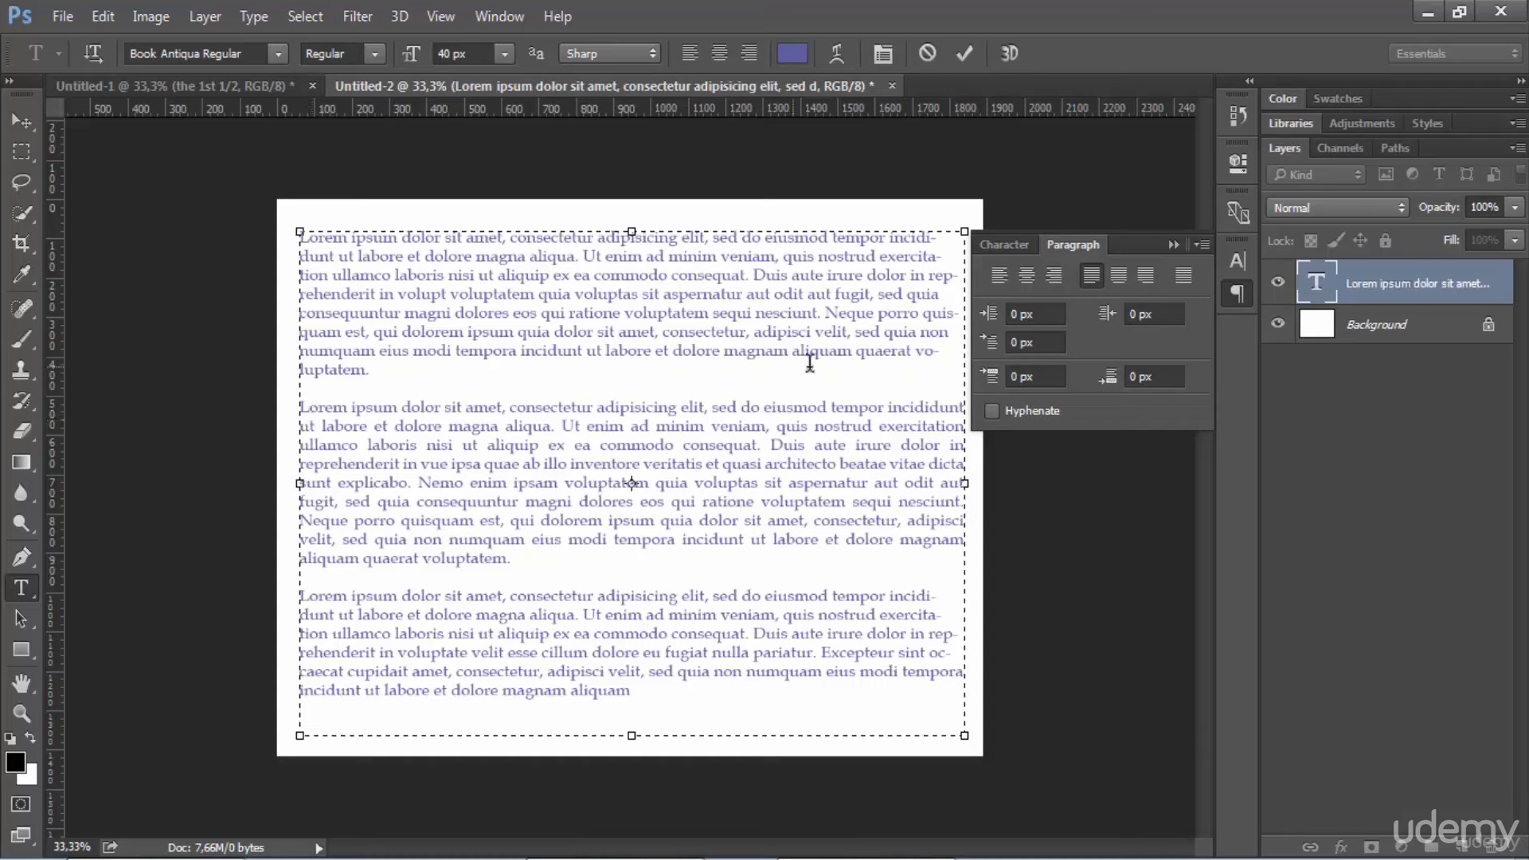
Step: Indent the second paragraph 35,75 px from the left margin and 28,35 px from the right margin
drag(989, 314, 1296, 310)
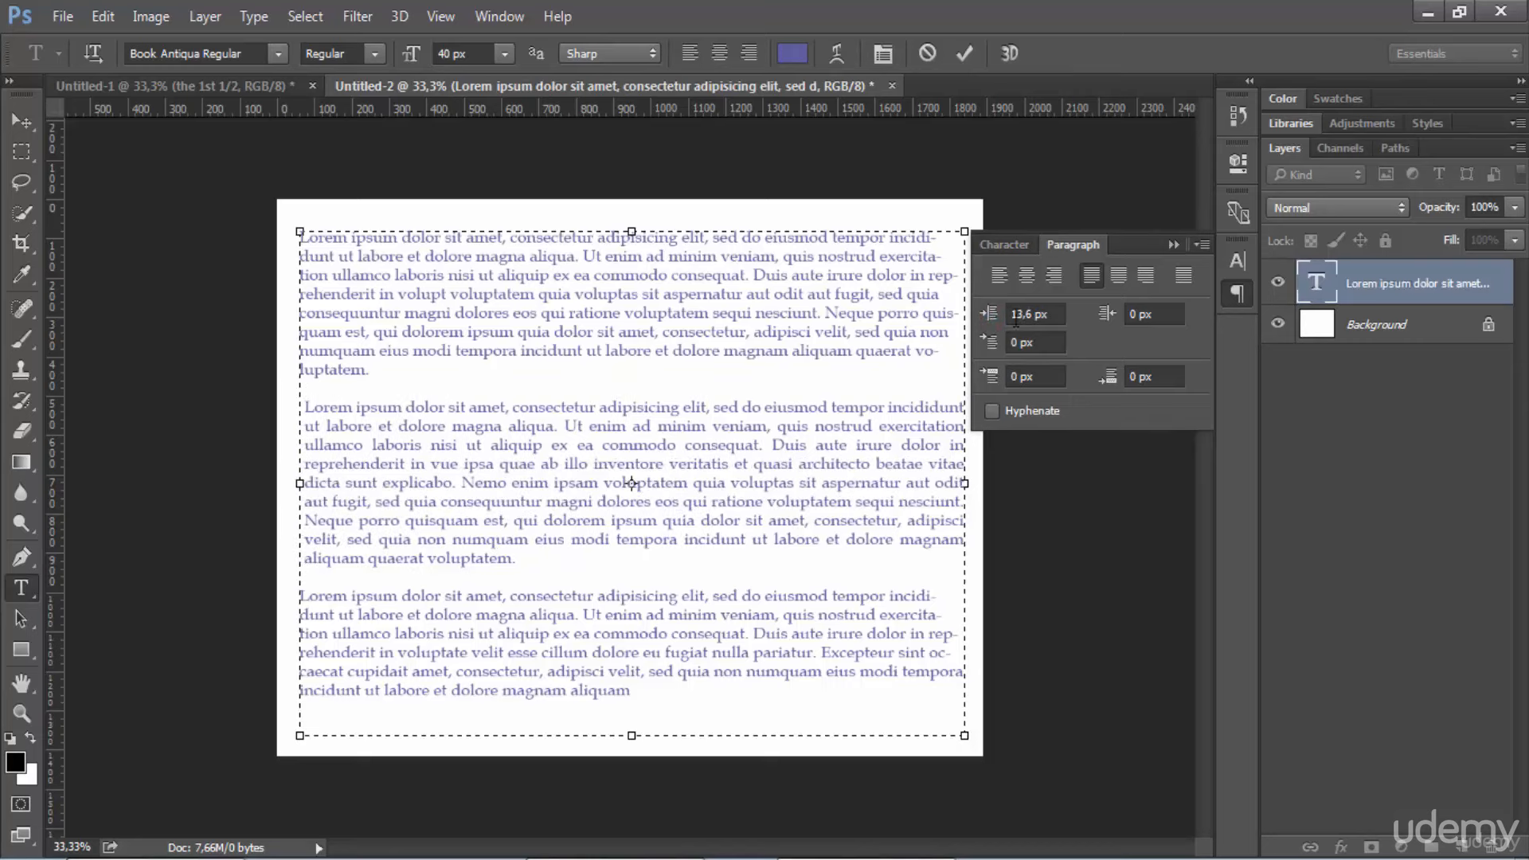
drag(988, 313, 1019, 318)
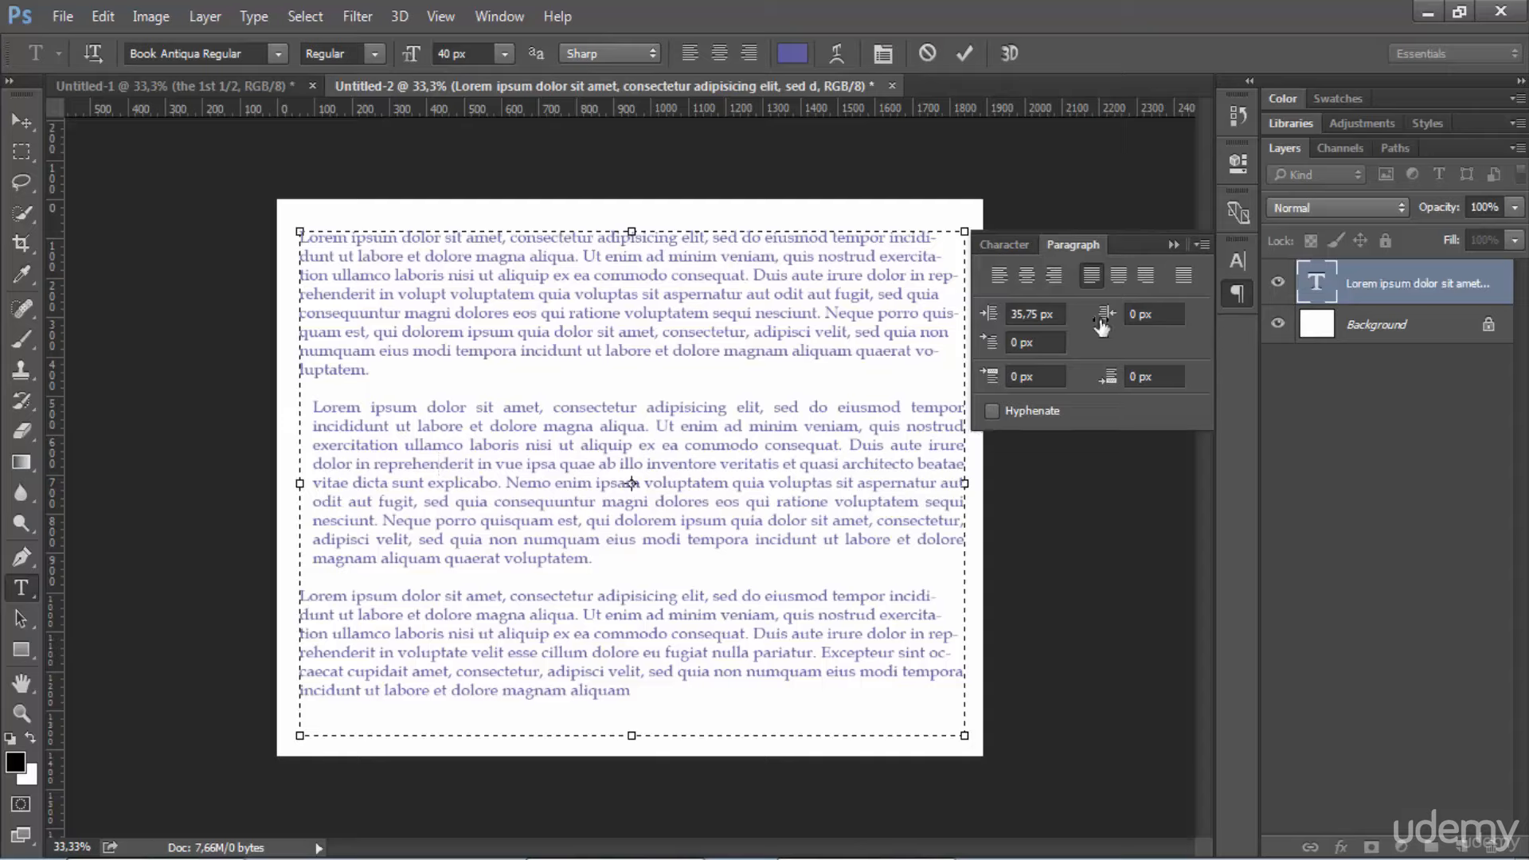
drag(1102, 321, 1192, 321)
drag(1101, 320, 1205, 328)
drag(1112, 319, 1362, 364)
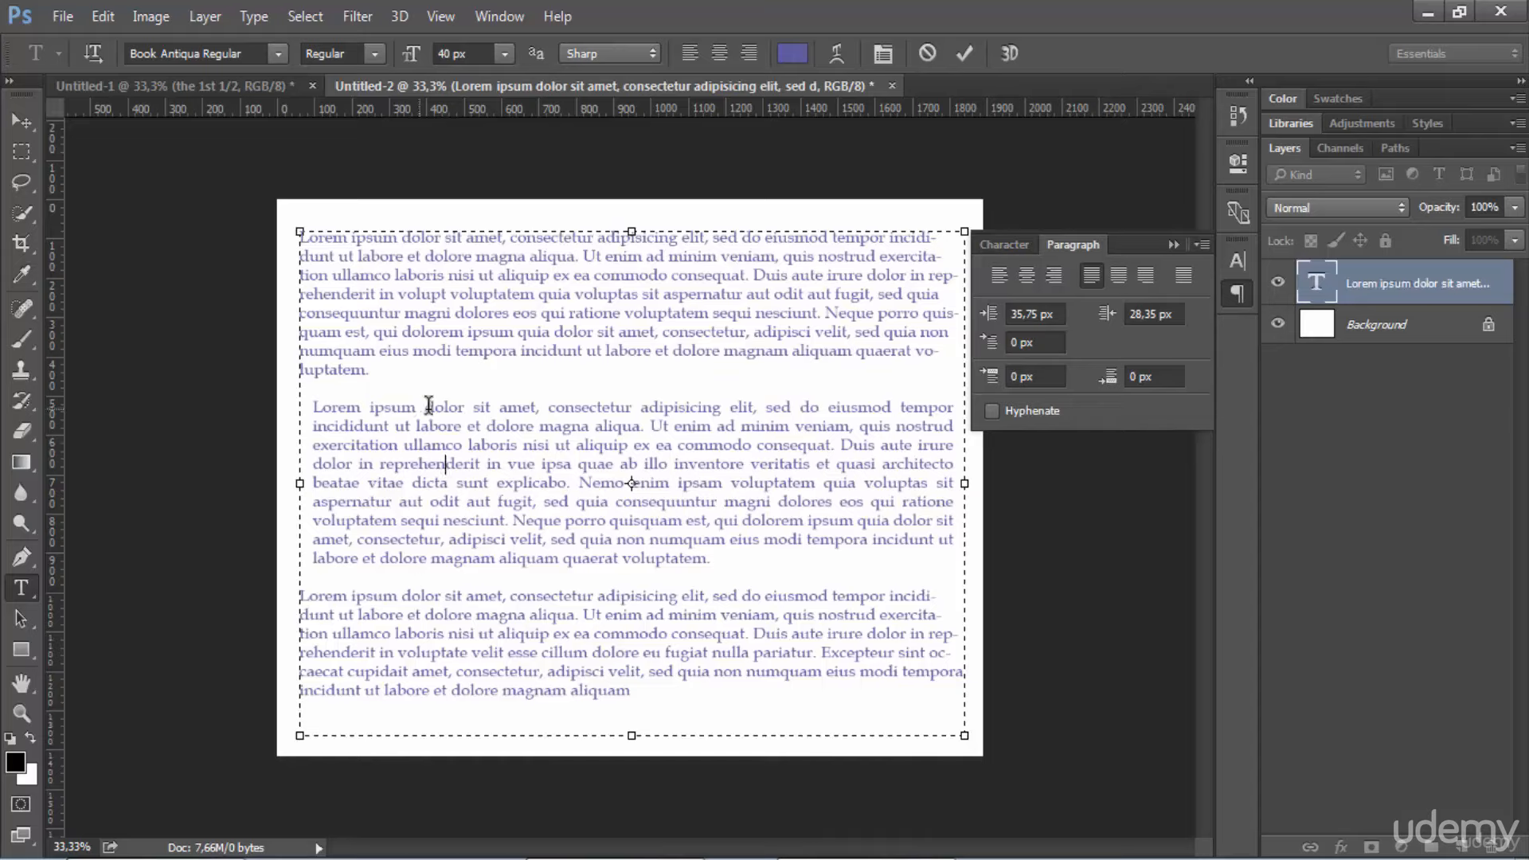
Step: Set the first-line indent of the second paragraph to 48,35 px
click(424, 406)
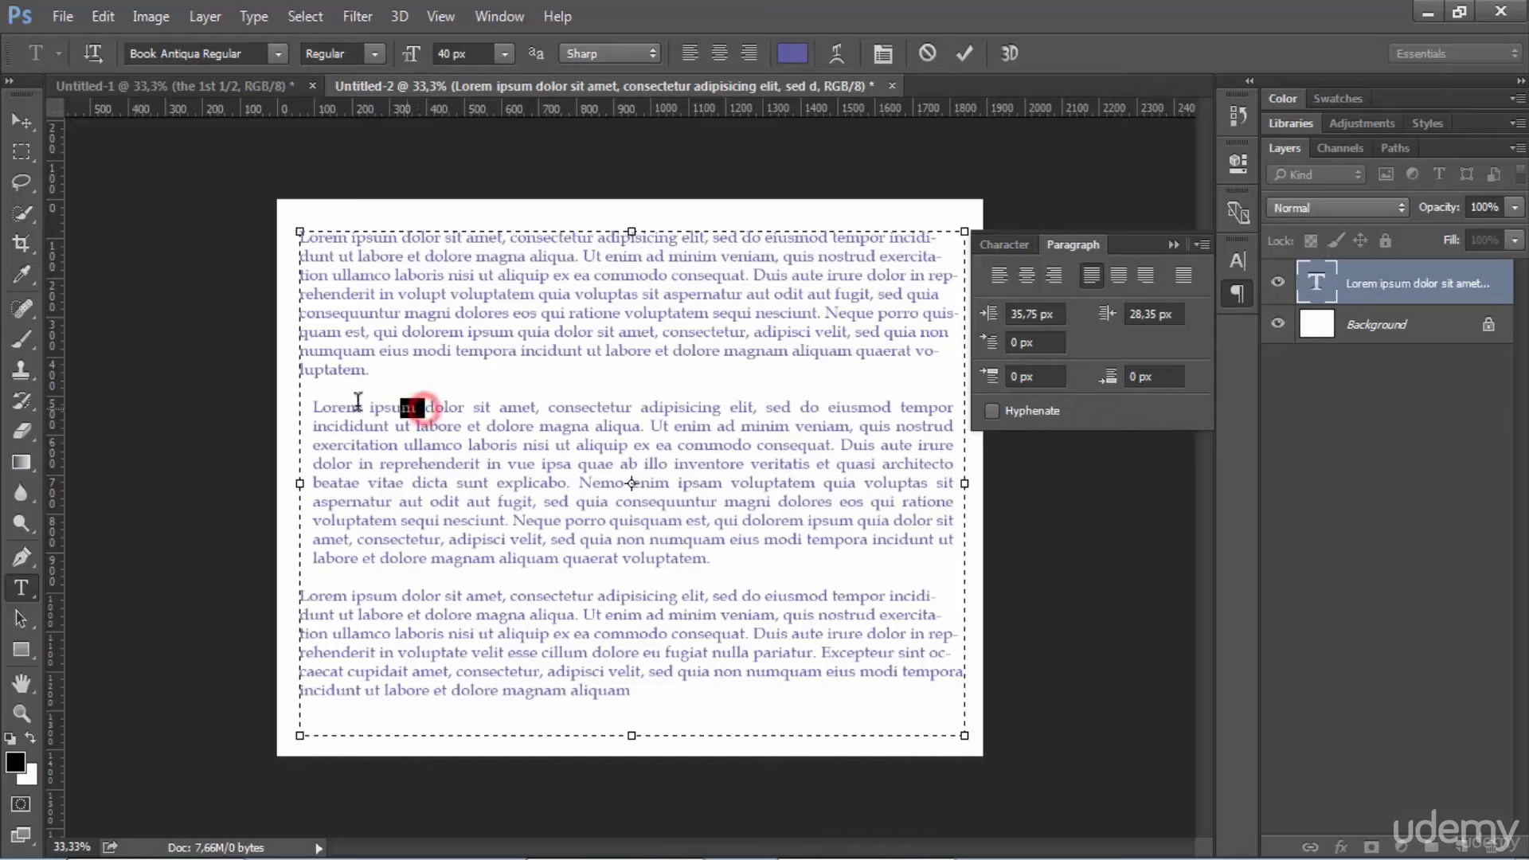
click(315, 401)
click(315, 422)
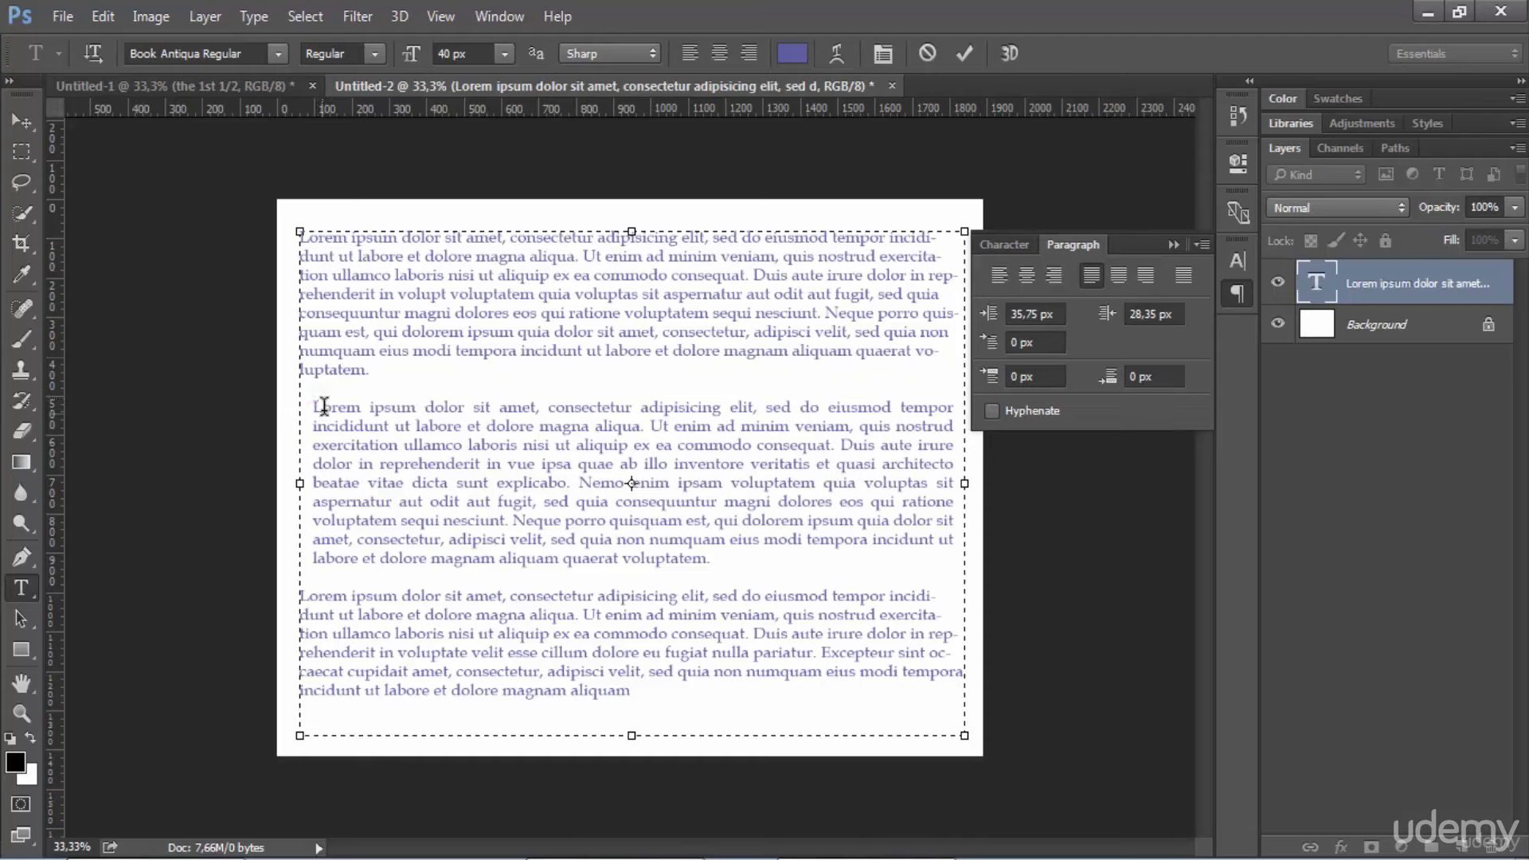
click(434, 484)
mouse_move(988, 343)
mouse_down()
mouse_move(1080, 351)
mouse_move(1011, 360)
mouse_up()
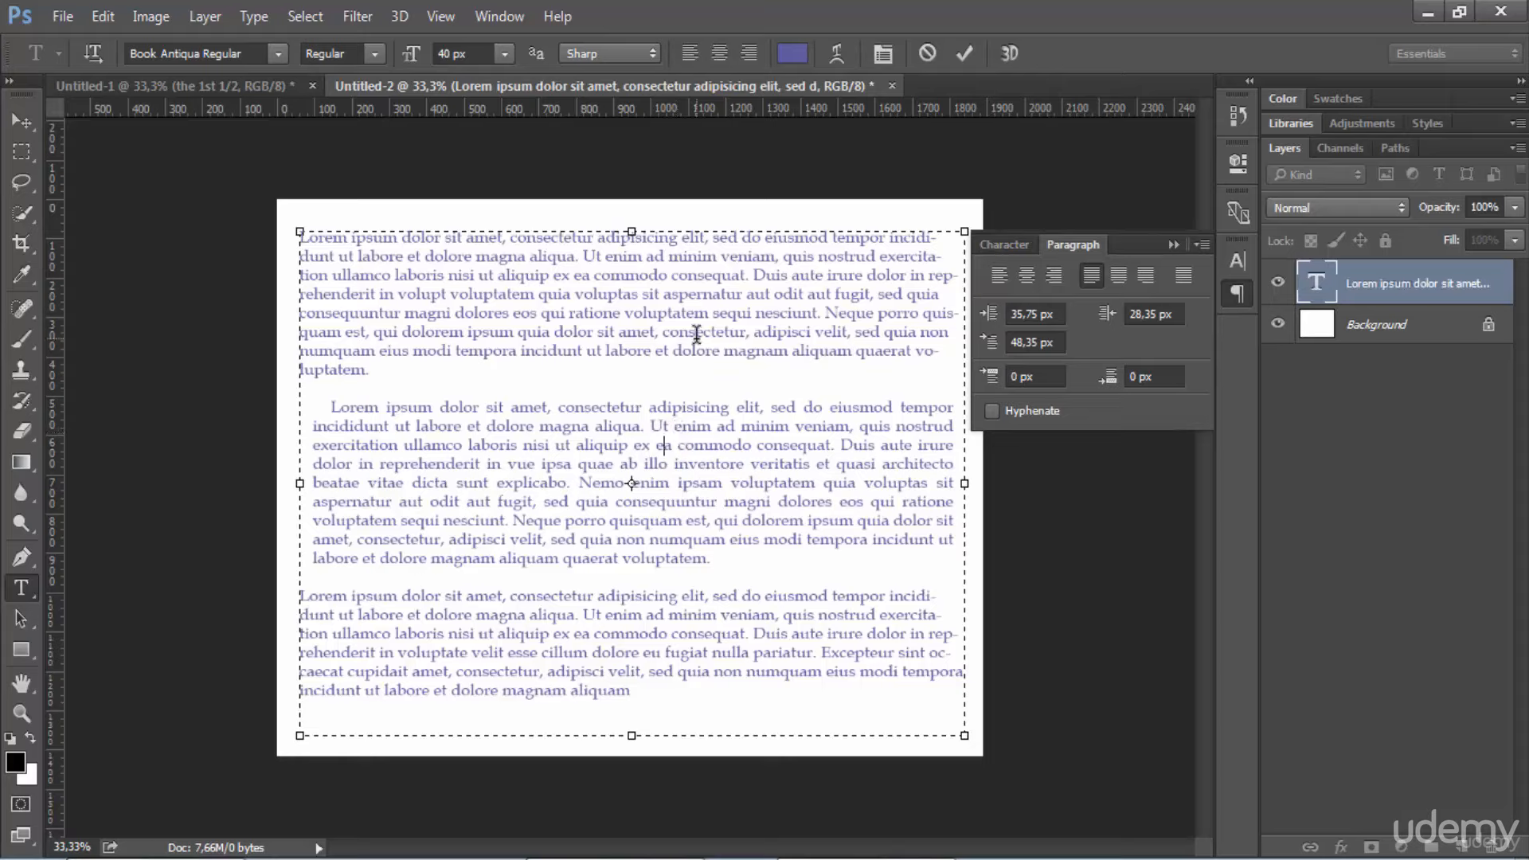
Step: Try different amounts of space before the first paragraph, such as 14,55 px
click(669, 302)
click(741, 296)
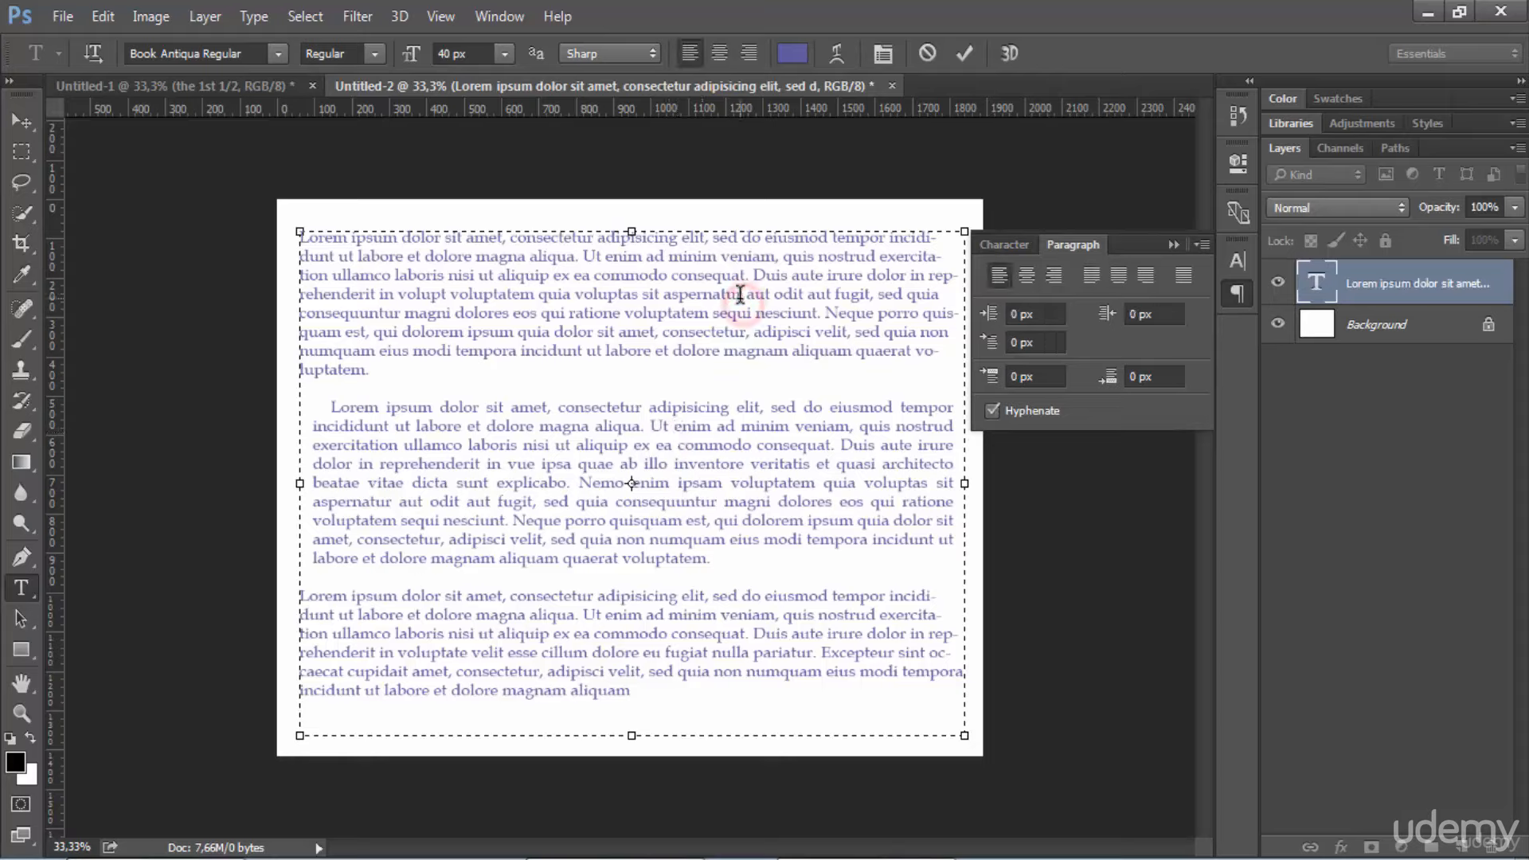
drag(993, 378, 1324, 393)
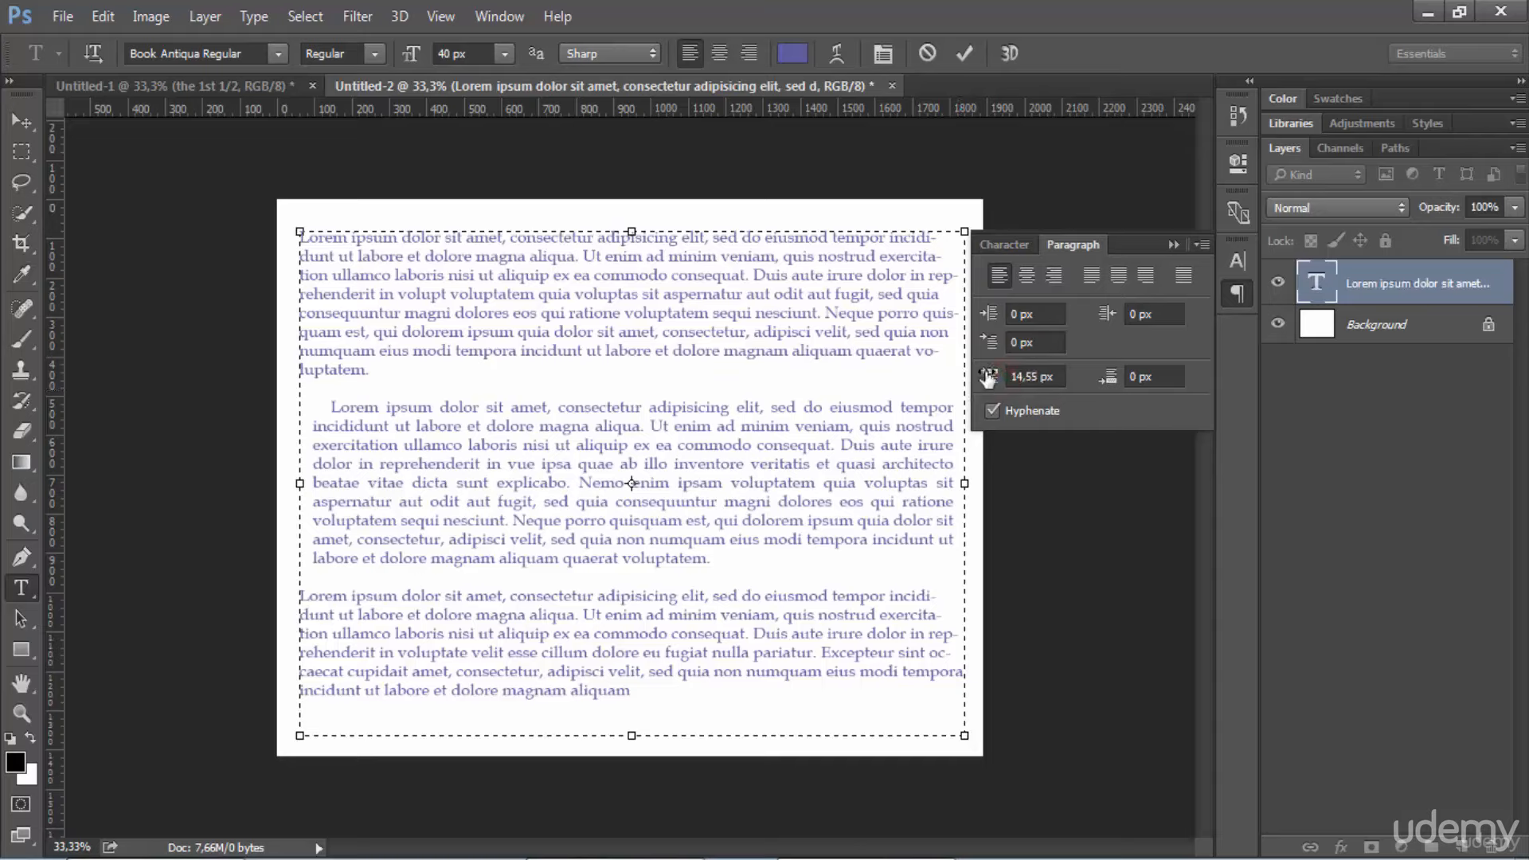
drag(986, 373, 1225, 379)
mouse_move(989, 374)
mouse_down()
mouse_move(1158, 378)
mouse_move(1004, 390)
mouse_up()
Step: Set the space before the second paragraph to 14 px
click(686, 419)
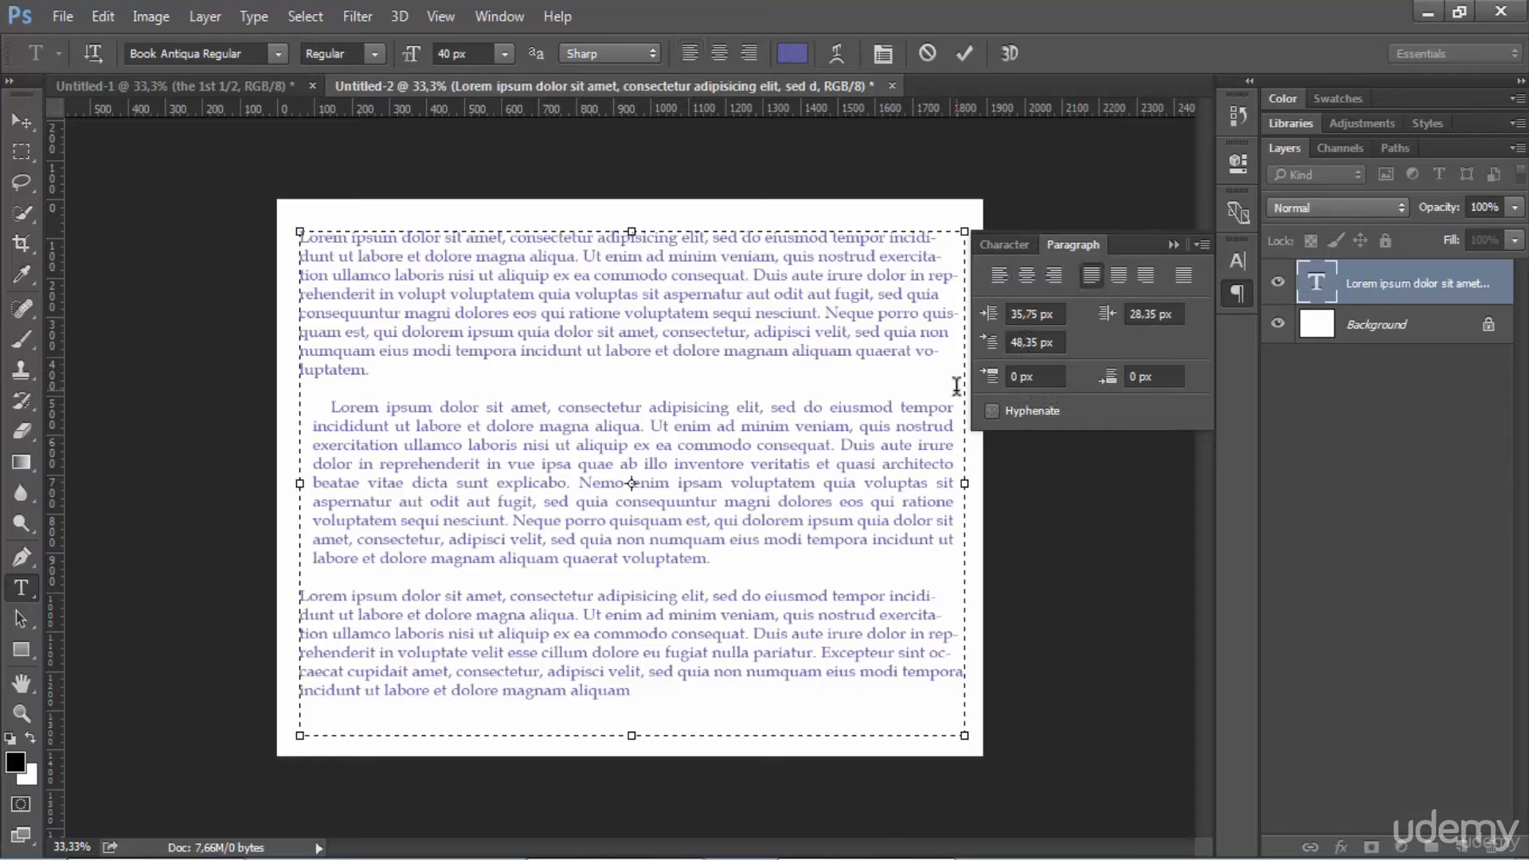
drag(984, 380, 992, 379)
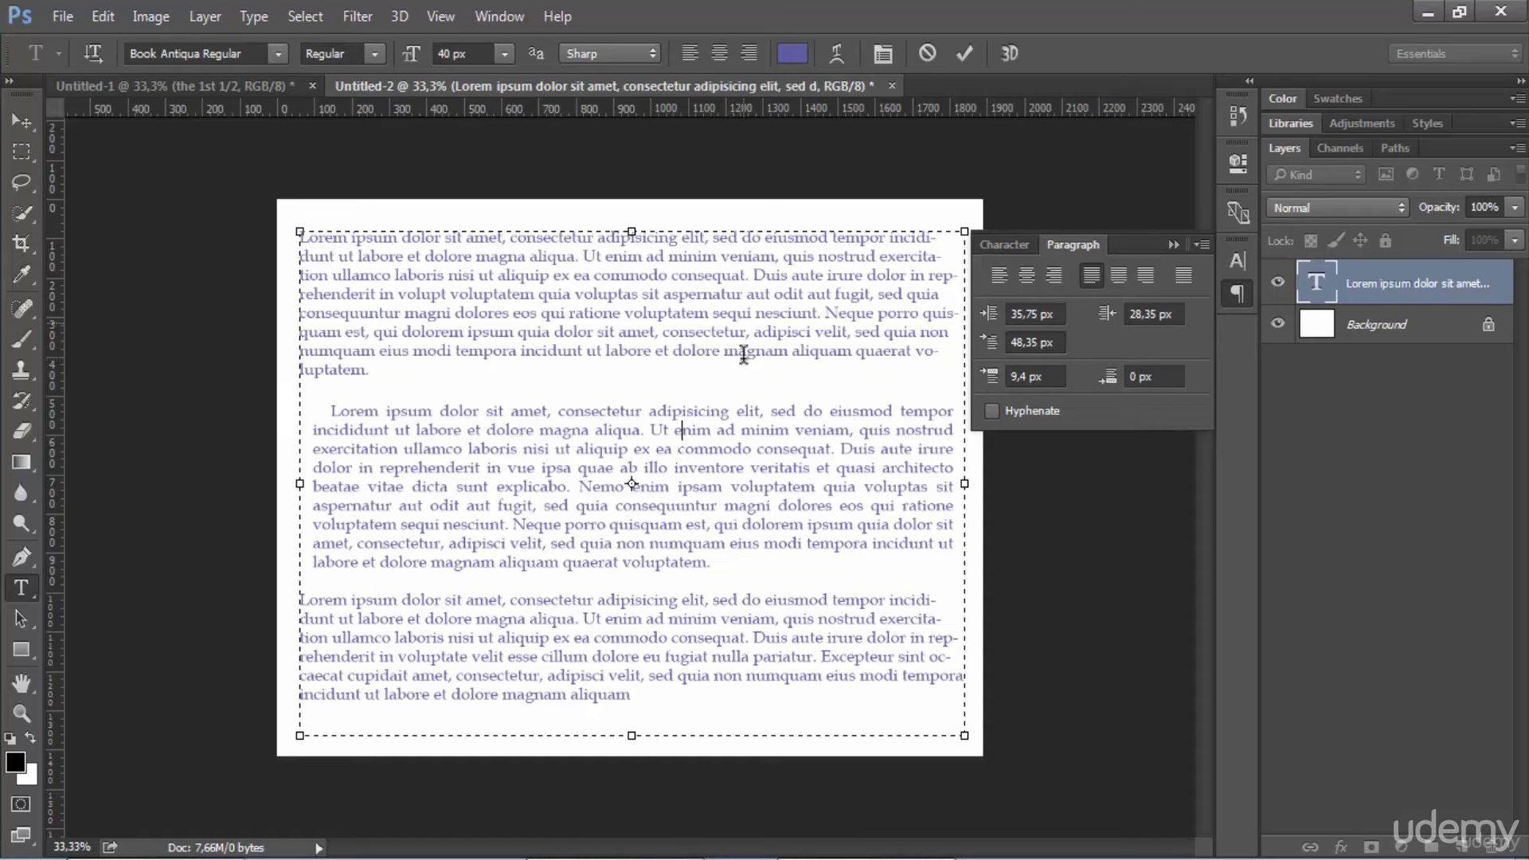
click(987, 381)
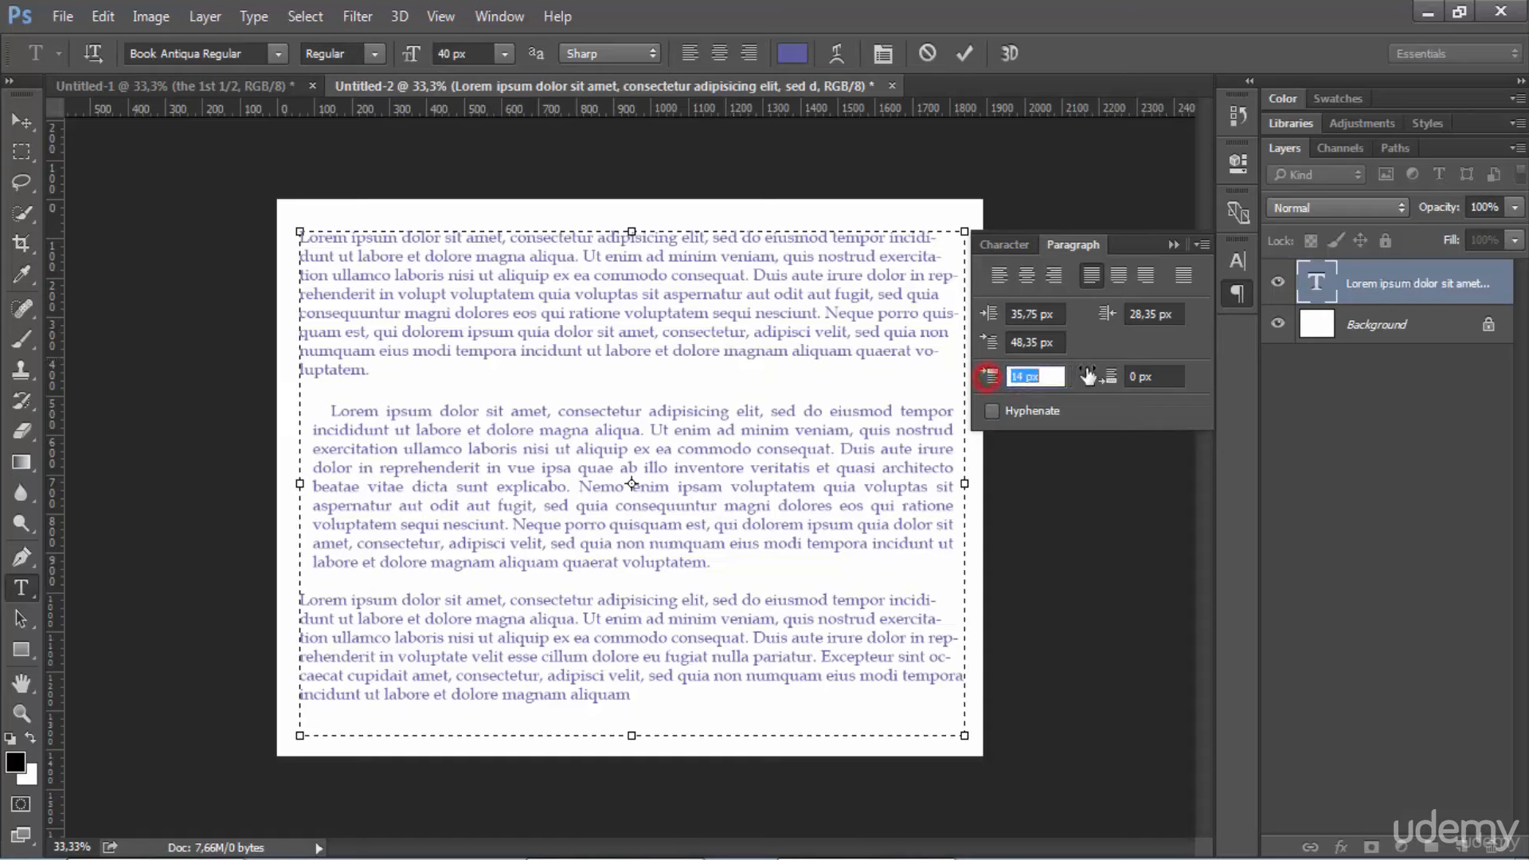
text(14)
key(Return)
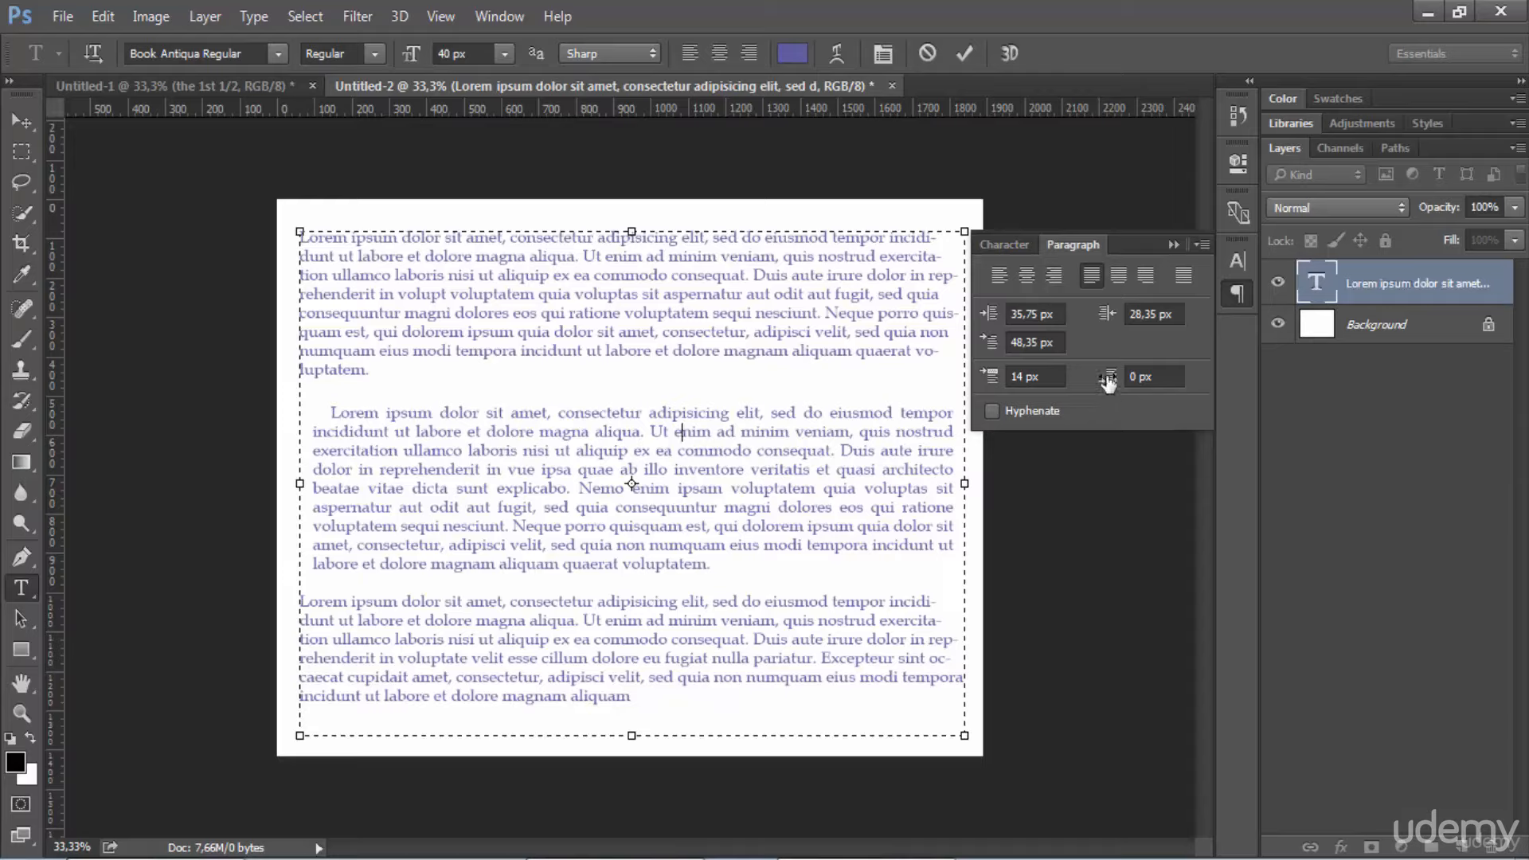
Step: Set the space after the second paragraph to 9,95 px and the space after the blank line below it to -15,1 px
click(669, 526)
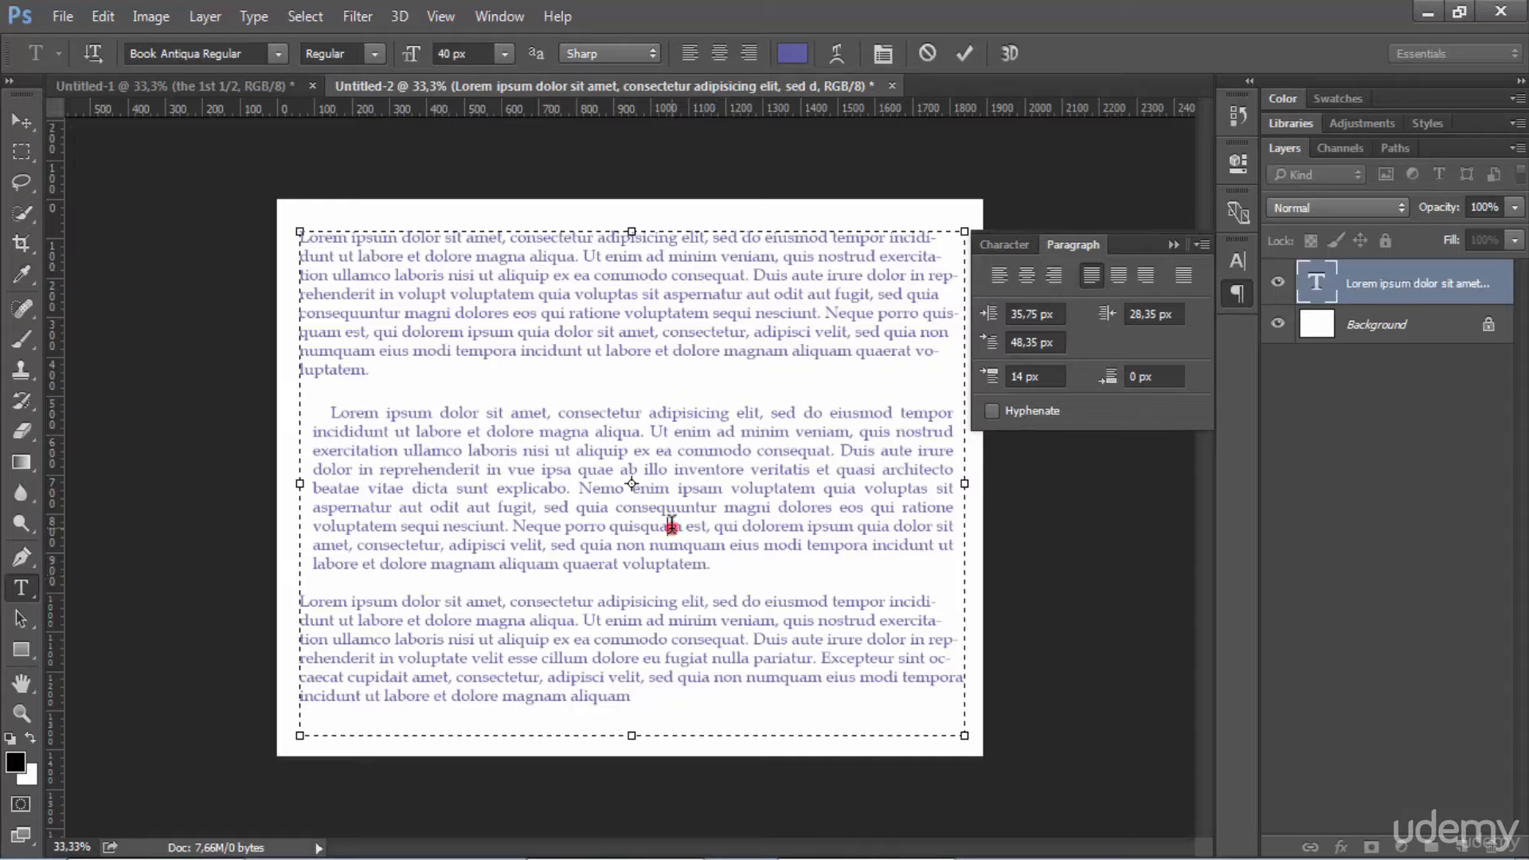
click(667, 641)
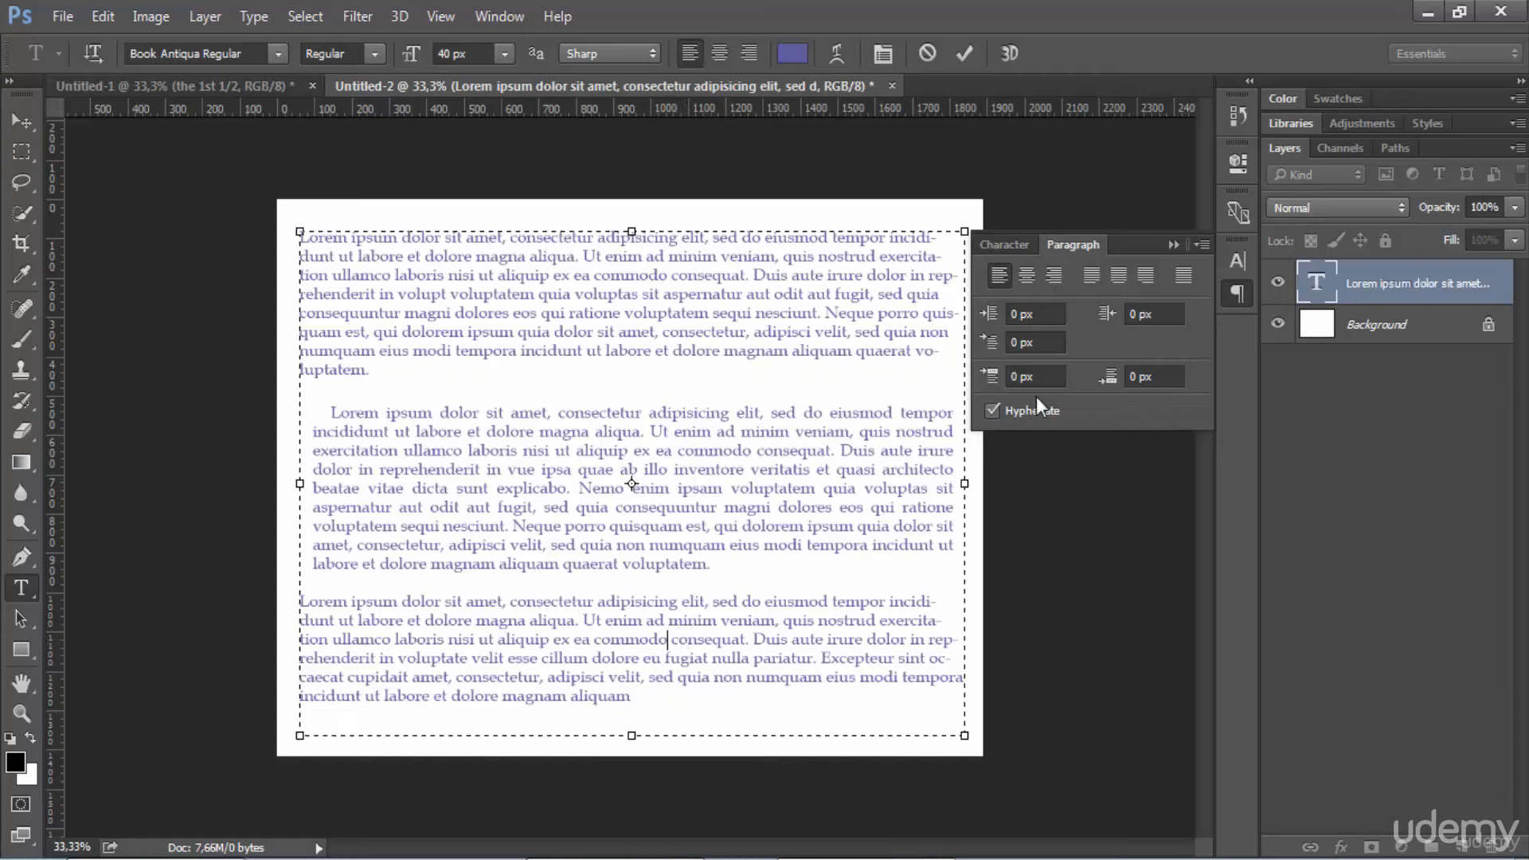
click(825, 431)
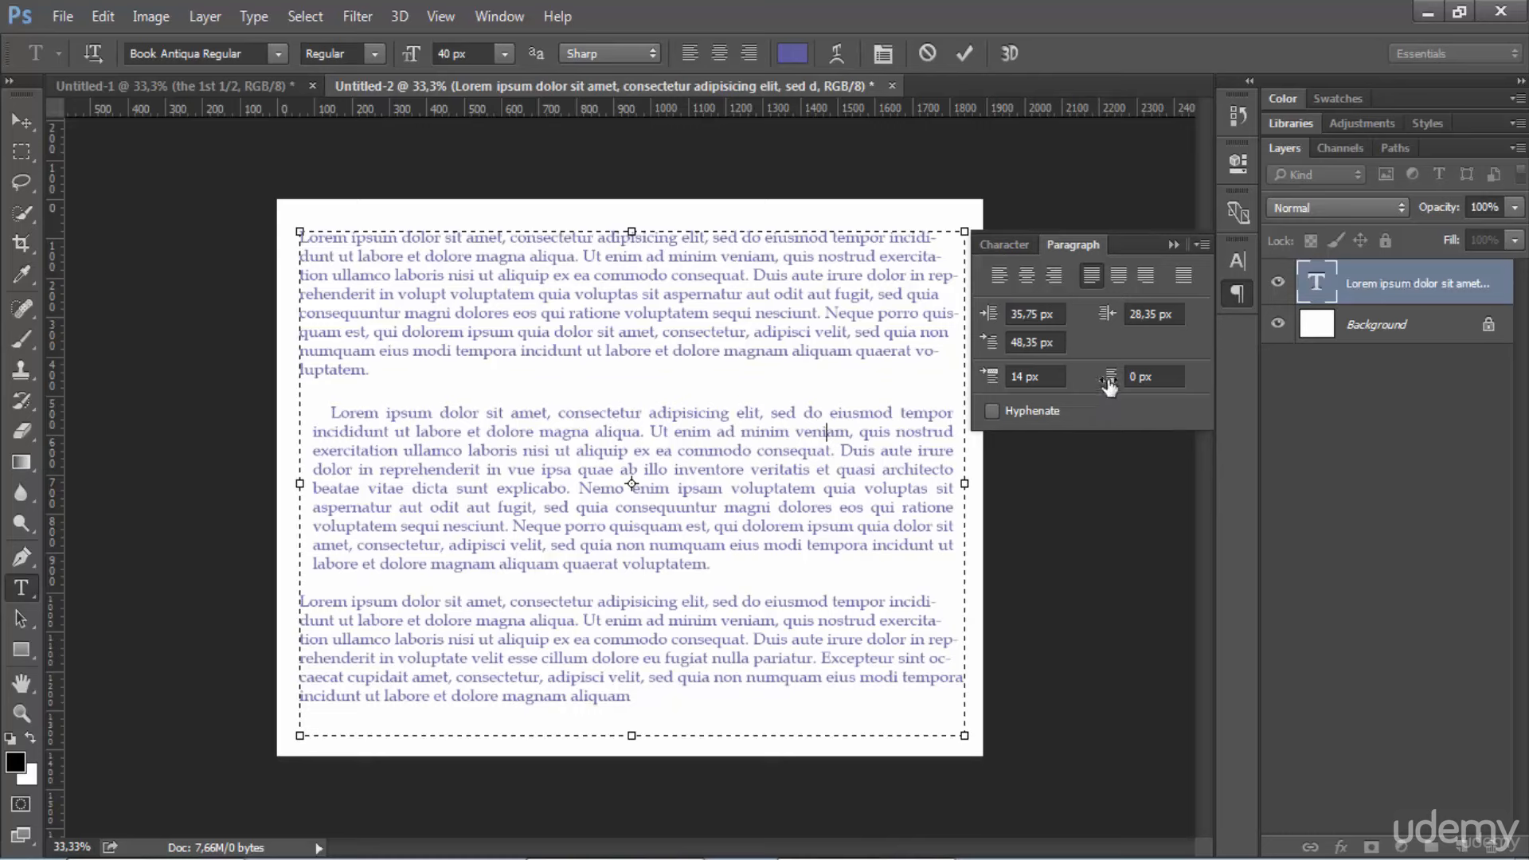
drag(1106, 381, 1302, 376)
click(730, 581)
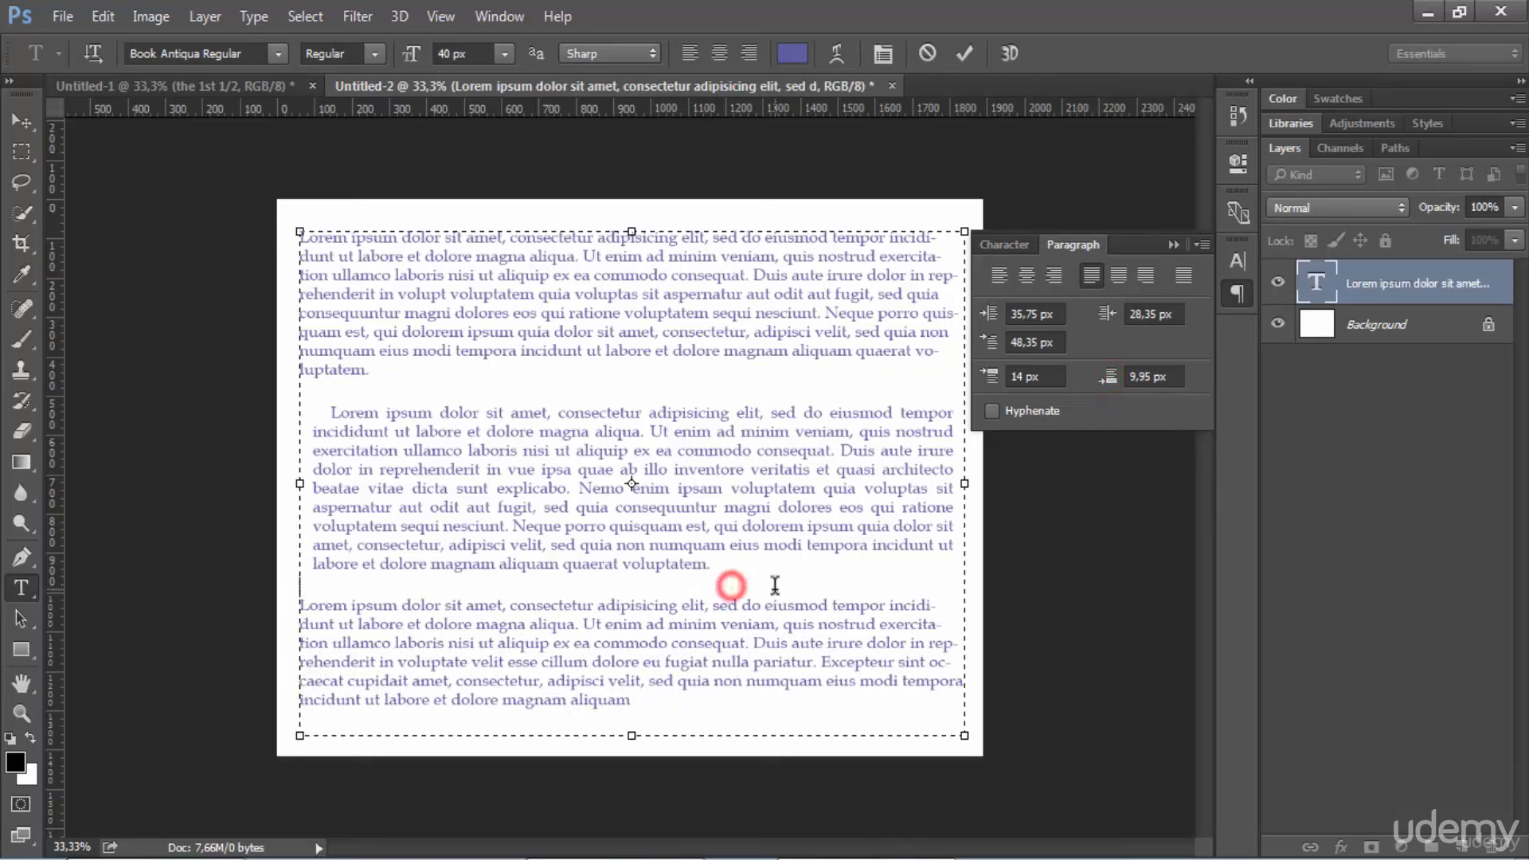
mouse_move(1109, 376)
mouse_down()
mouse_move(1293, 381)
mouse_move(1089, 386)
mouse_move(1110, 378)
mouse_move(1088, 394)
mouse_move(1099, 379)
mouse_up()
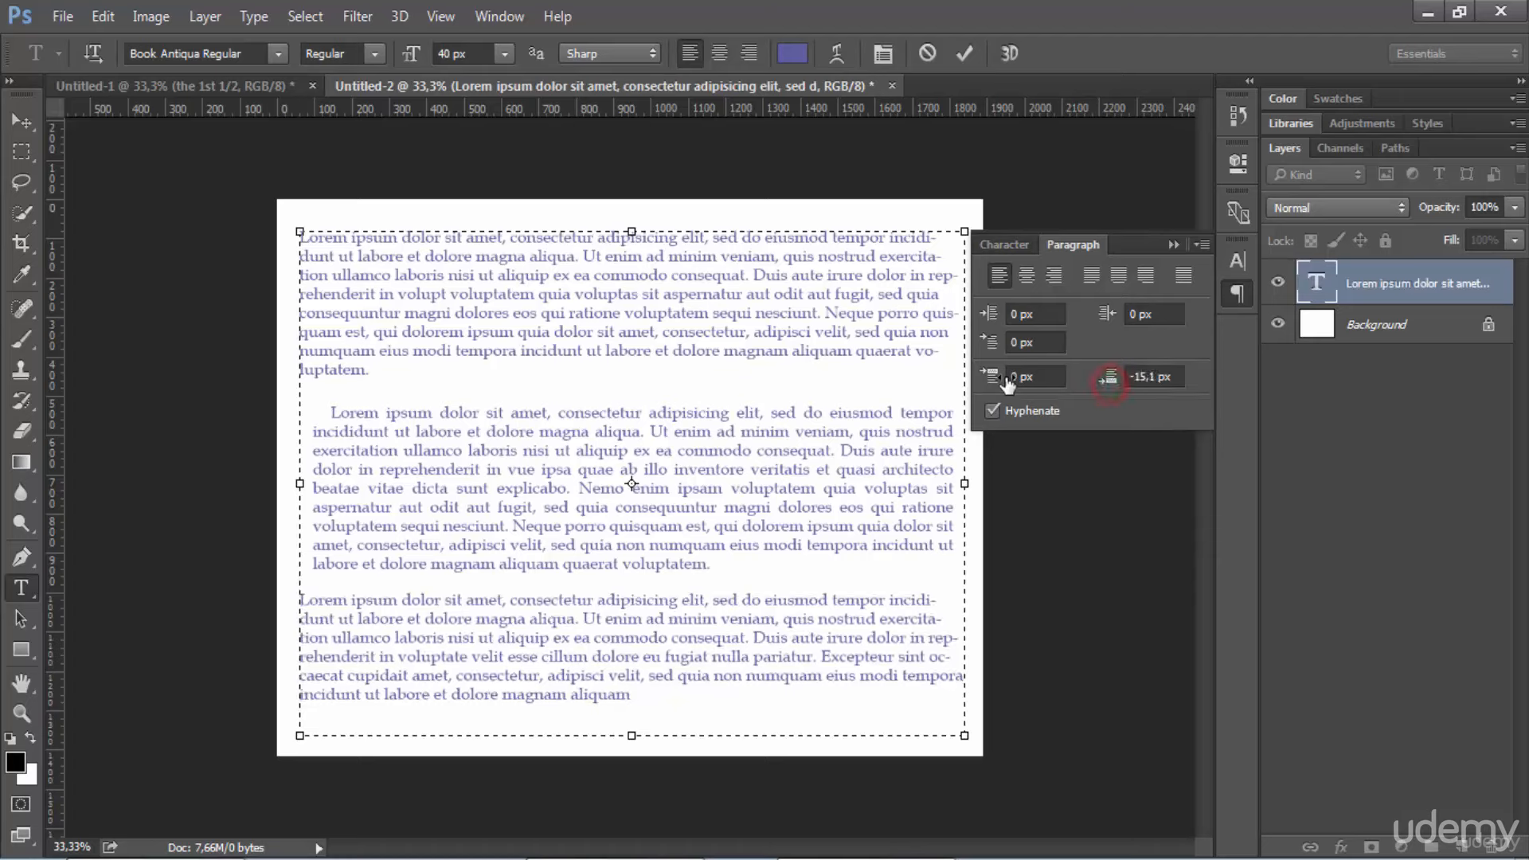